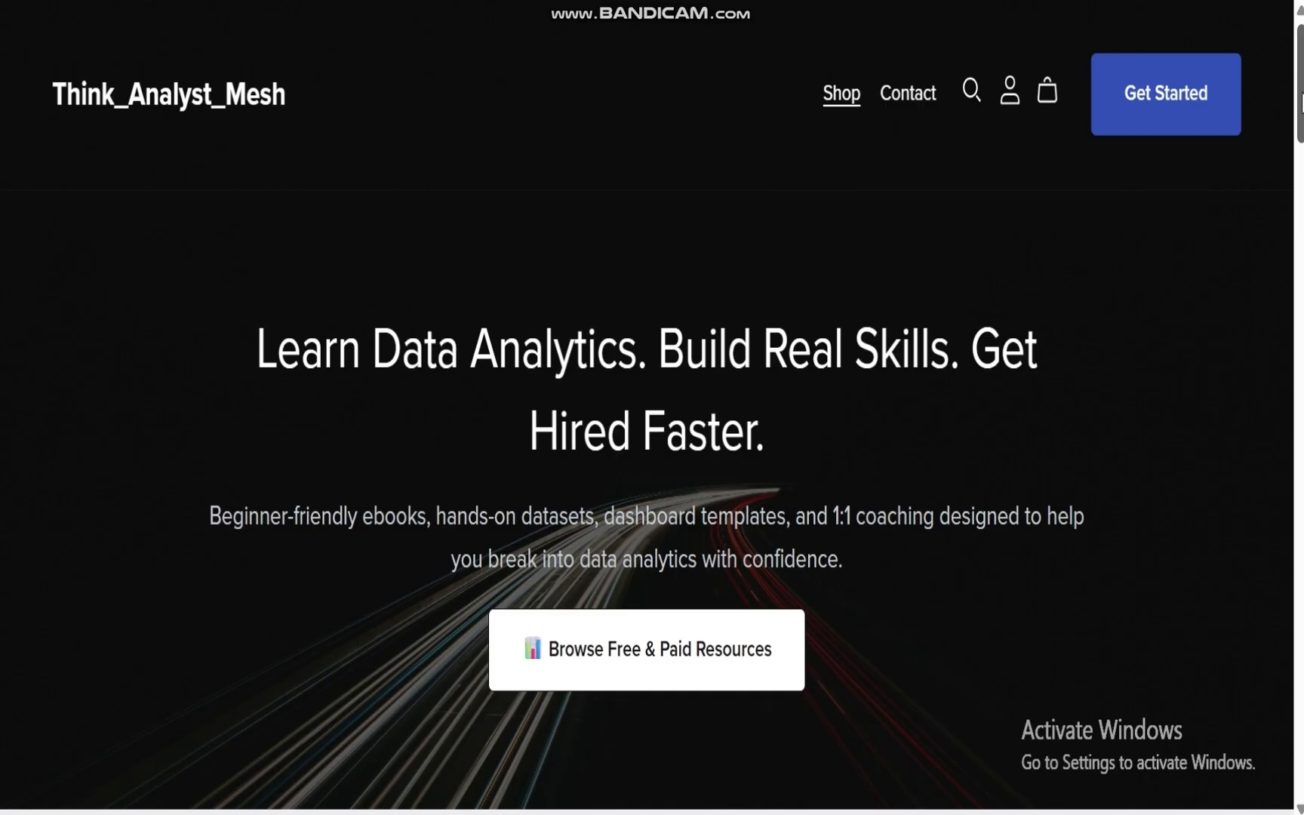
Step: Open the 1:1 Data Analytics Coaching for Complete Beginners product from the Featured Collection and look over its consulting description
drag(1302, 98, 1299, 225)
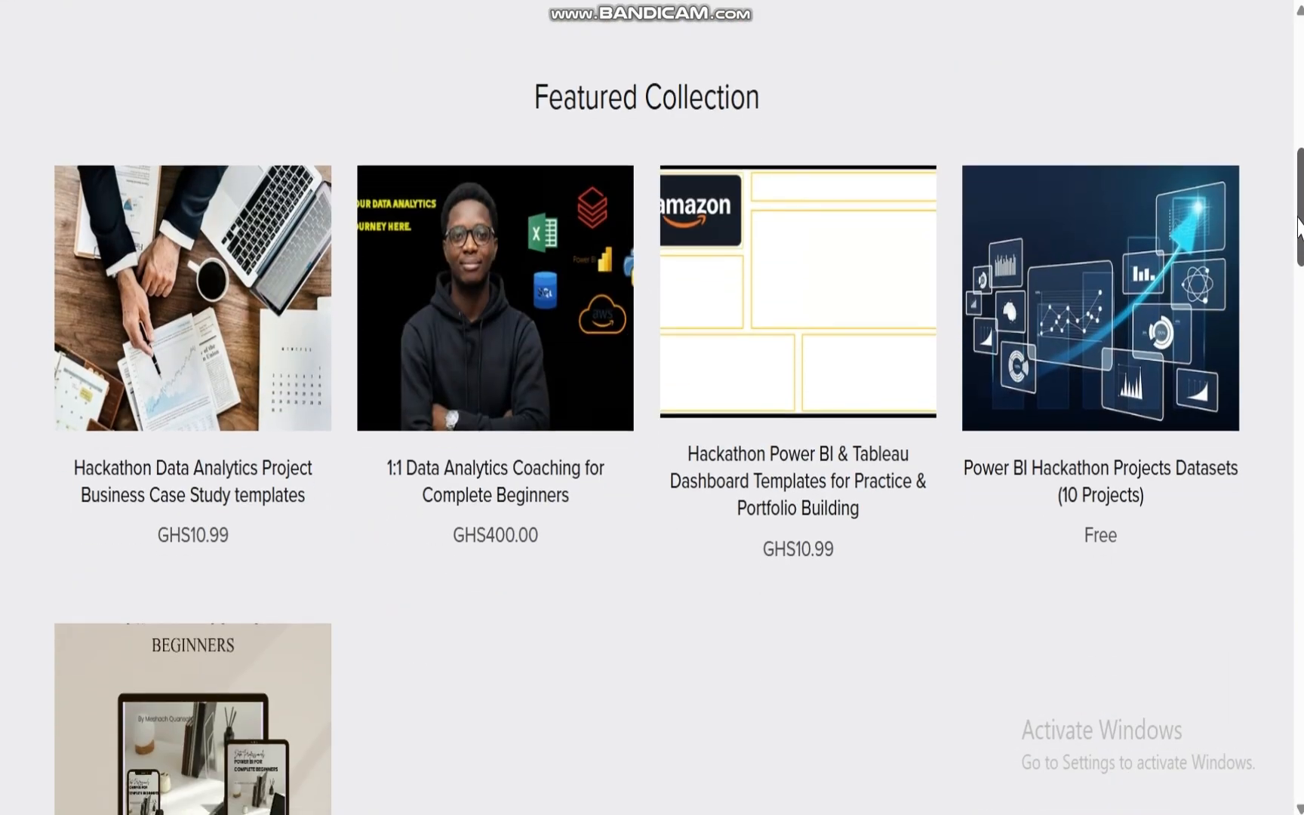
click(498, 492)
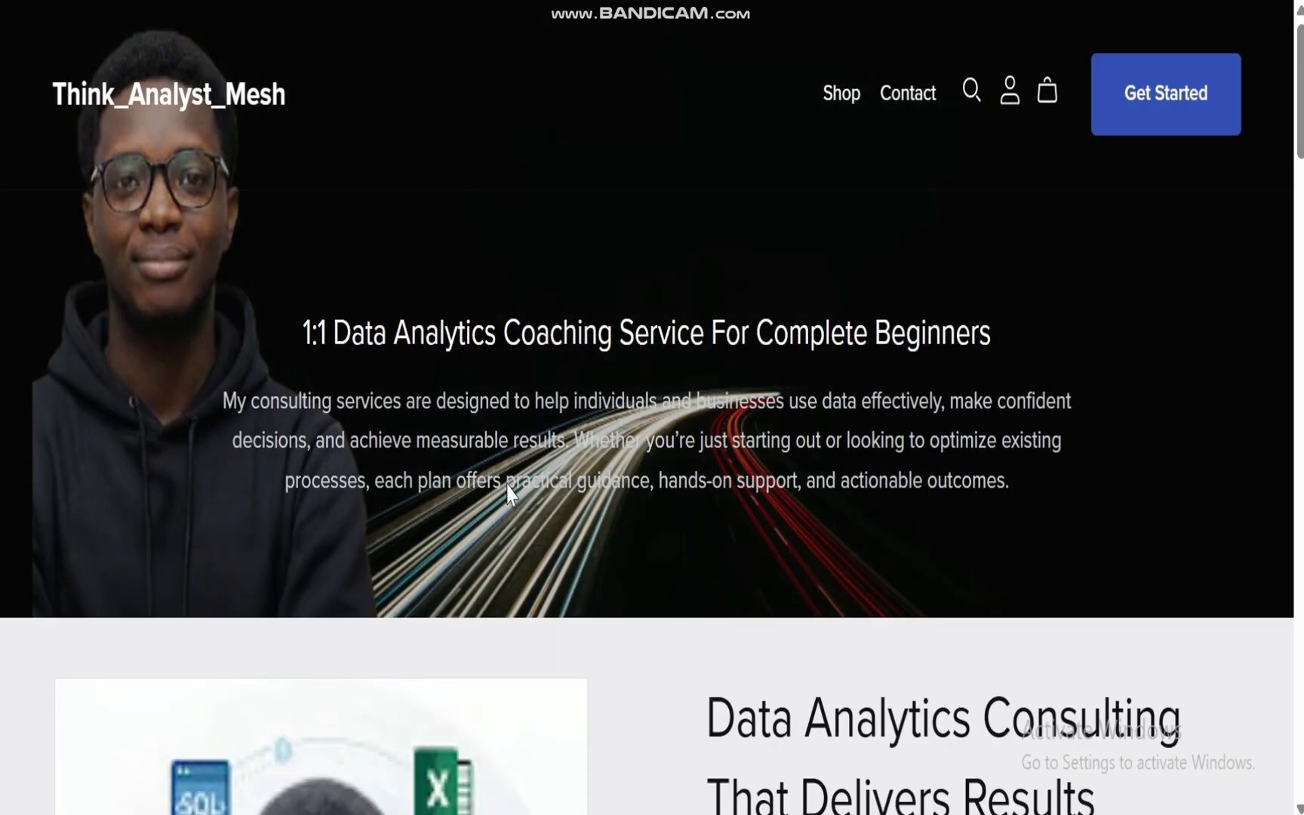
scroll(653, 408, down, 20)
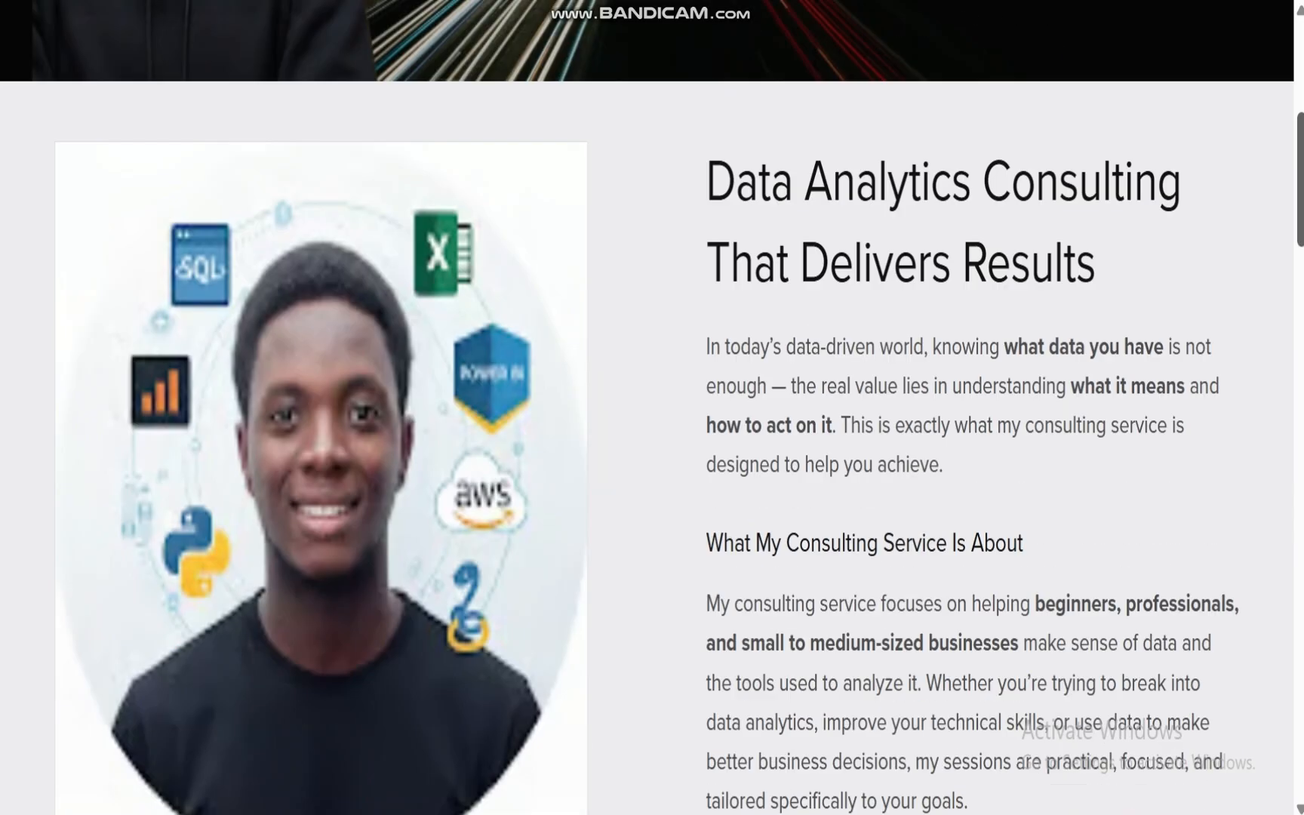
scroll(652, 407, up, 20)
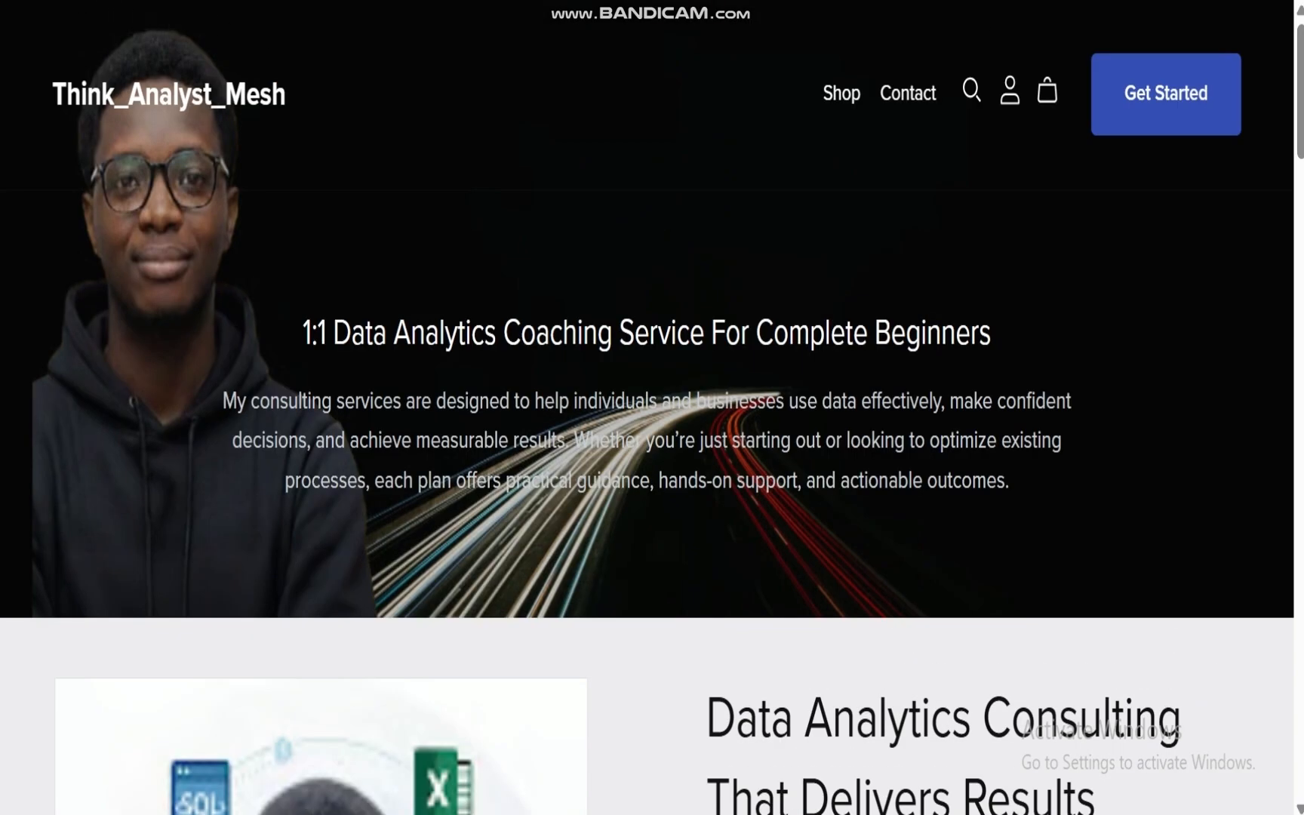
Step: Return to the Featured Collection and open the Power BI for Complete Beginners: A Practical Step-by-Step Guide product page
scroll(923, 271, down, 10)
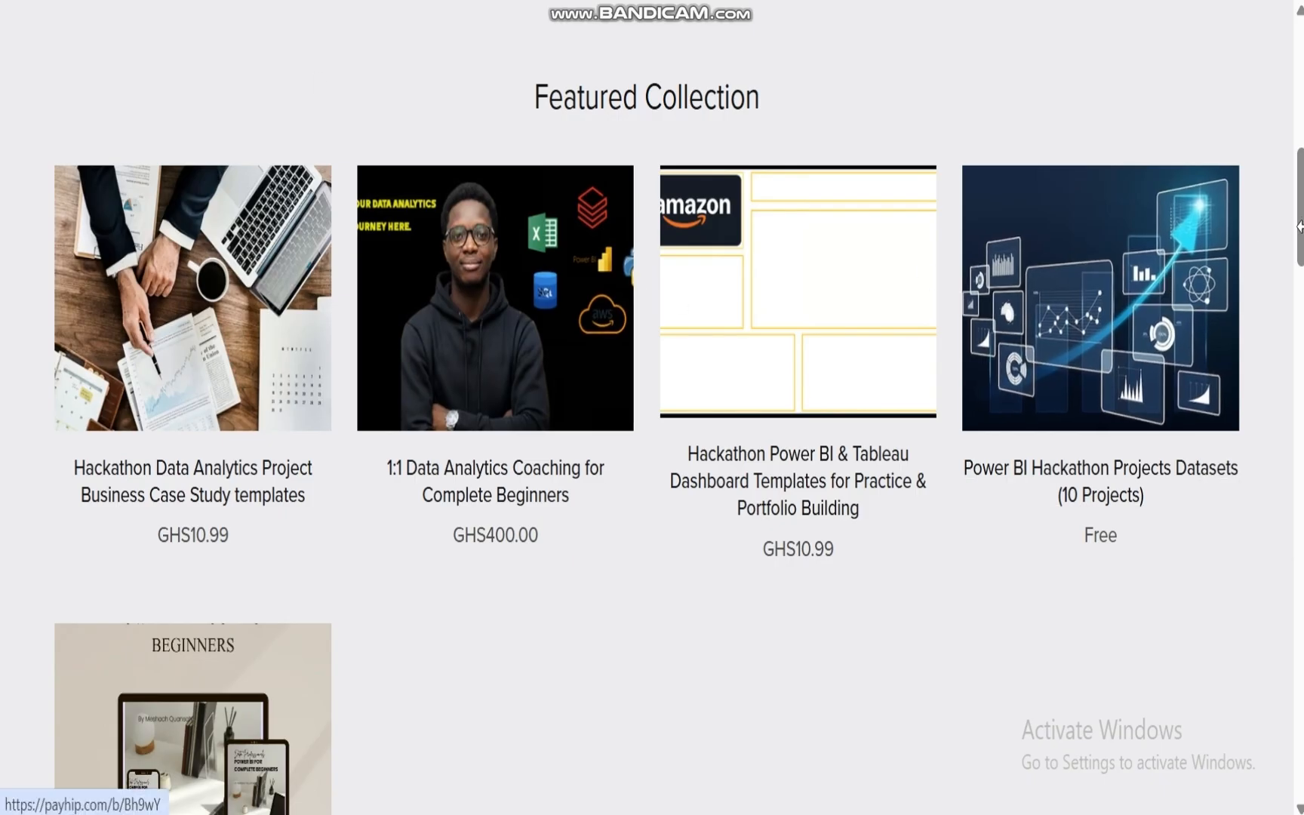
scroll(568, 414, down, 5)
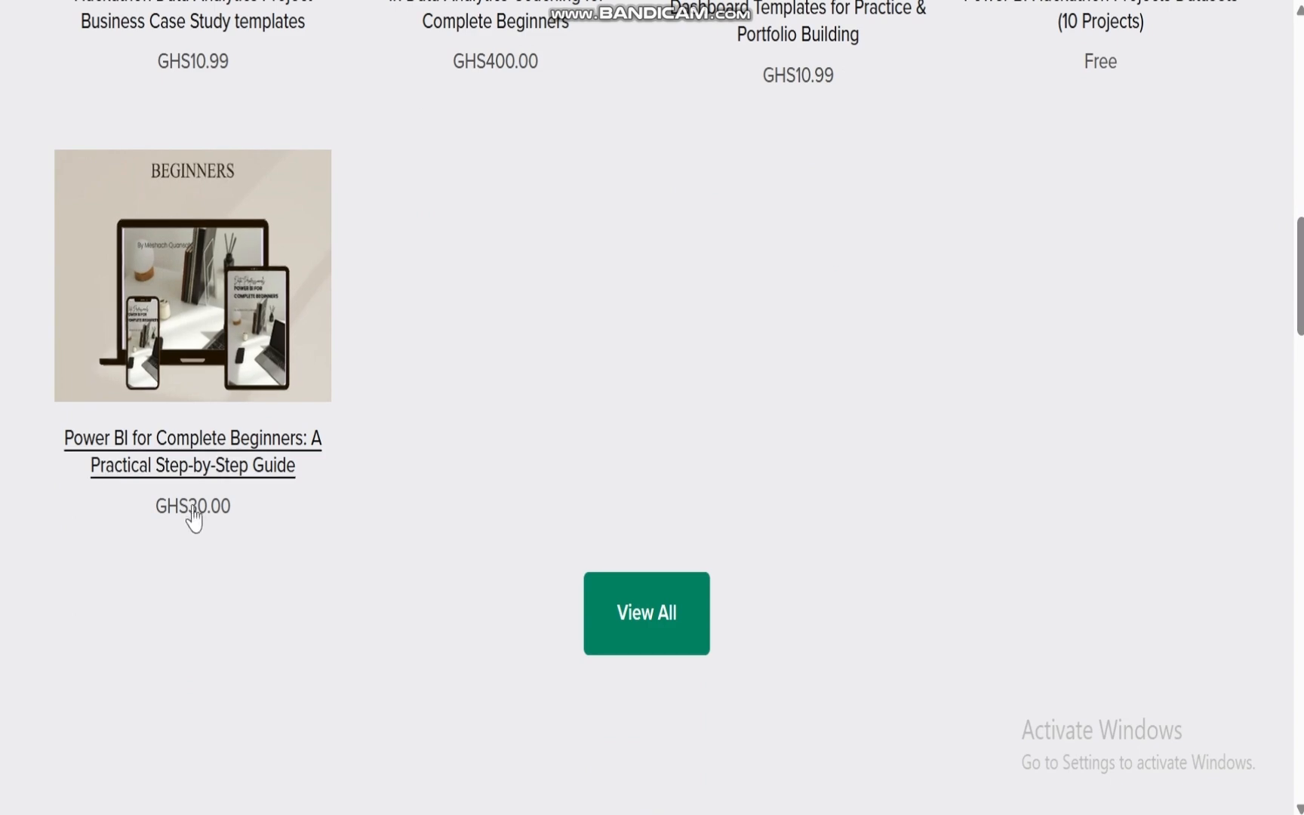
click(173, 476)
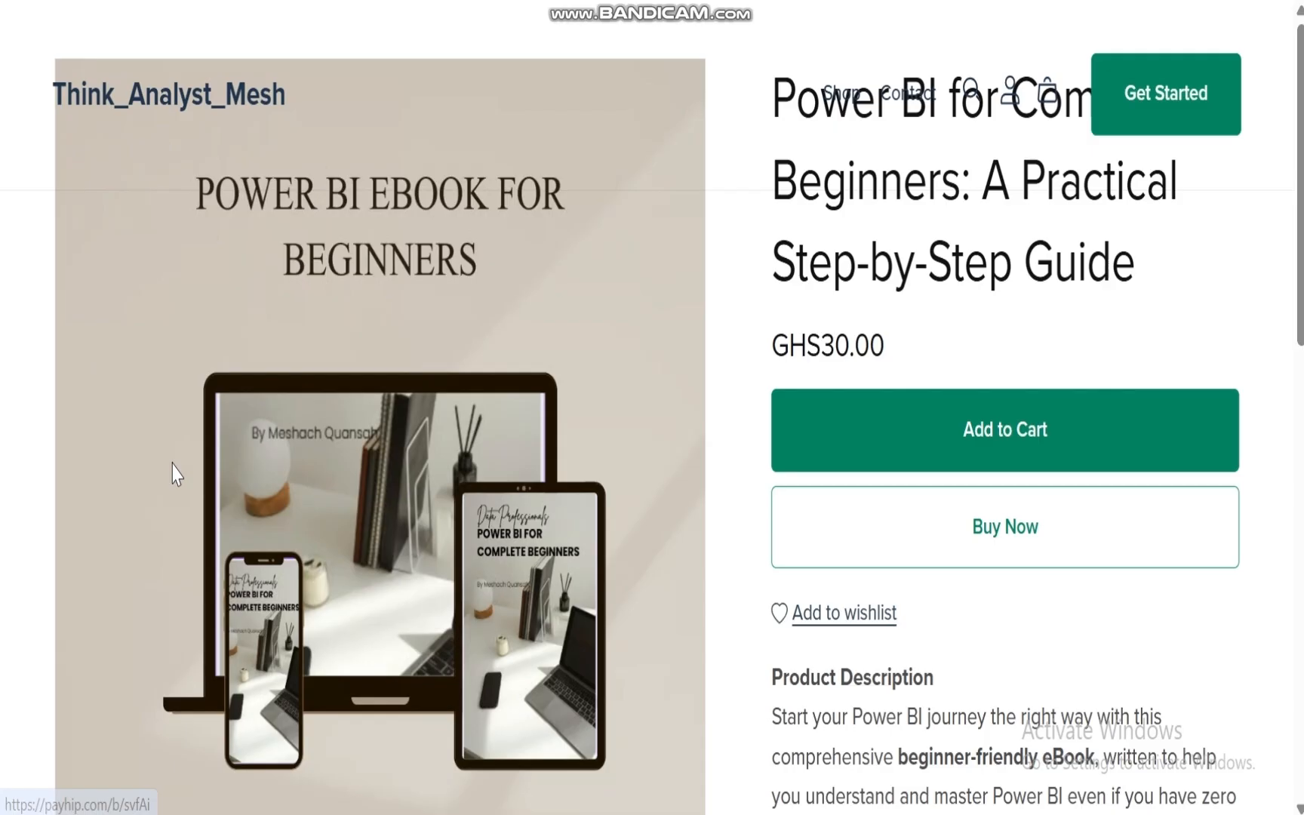
mouse_move(1300, 185)
mouse_down()
mouse_move(1288, 693)
mouse_move(1303, 185)
mouse_up()
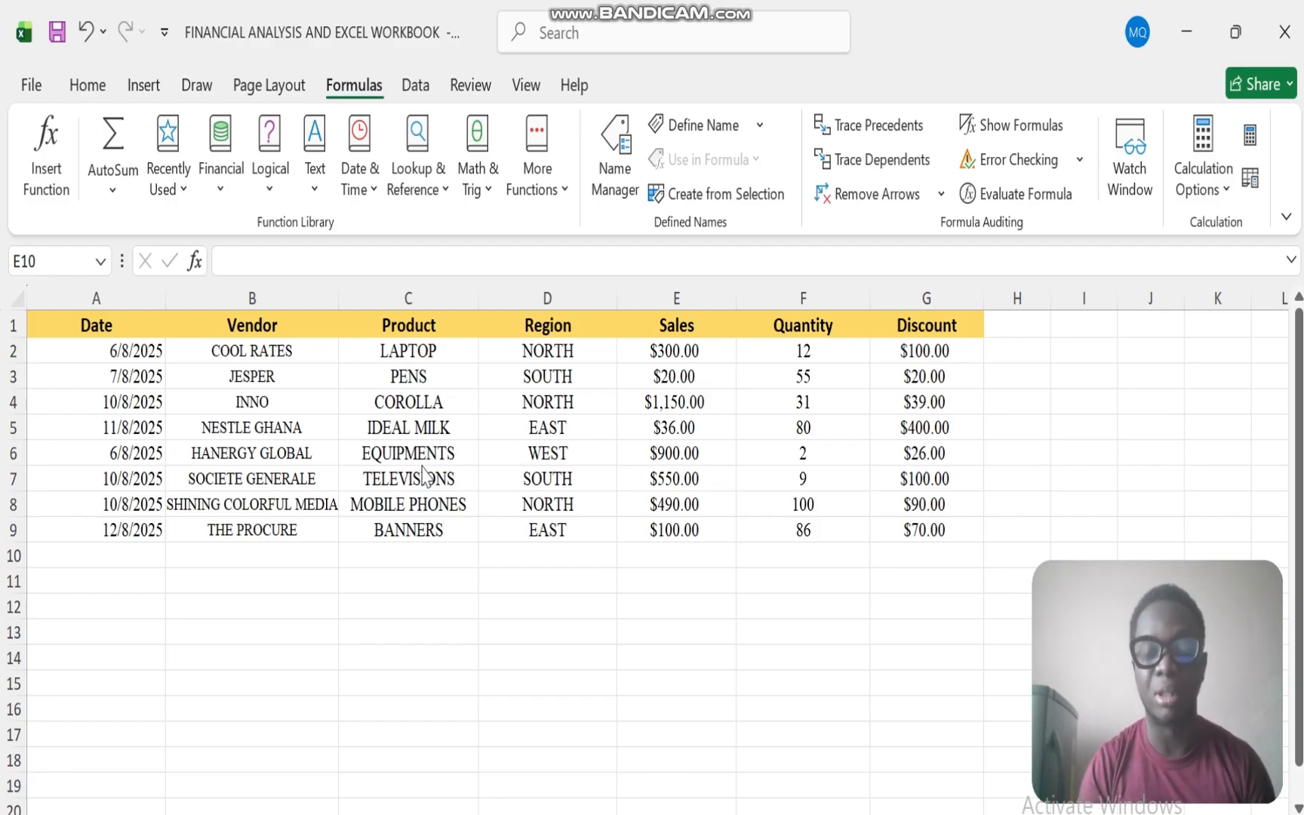
Step: In the Excel workbook, enter =E2+G2 in cell H2 to add the first row's Sales and Discount
click(1005, 350)
click(1005, 349)
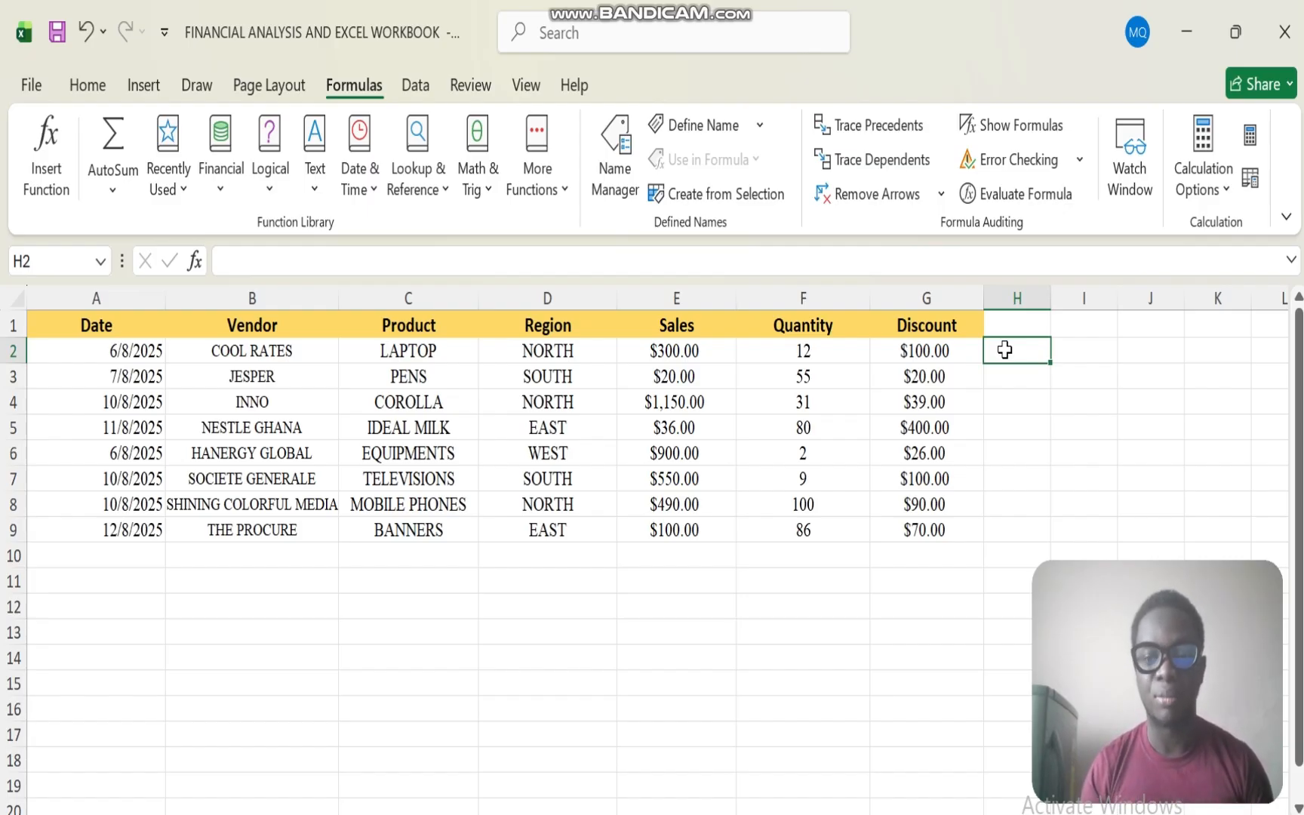
text(=)
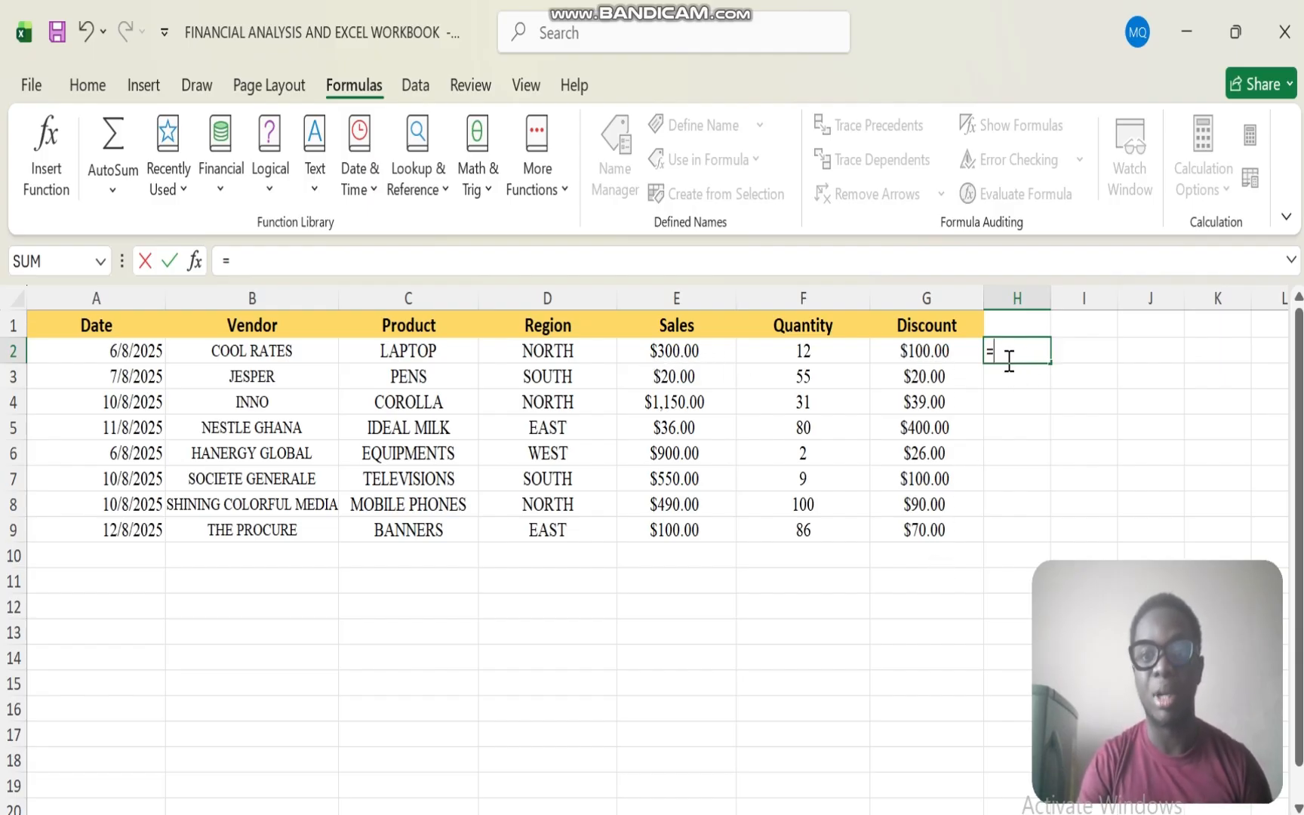
click(675, 351)
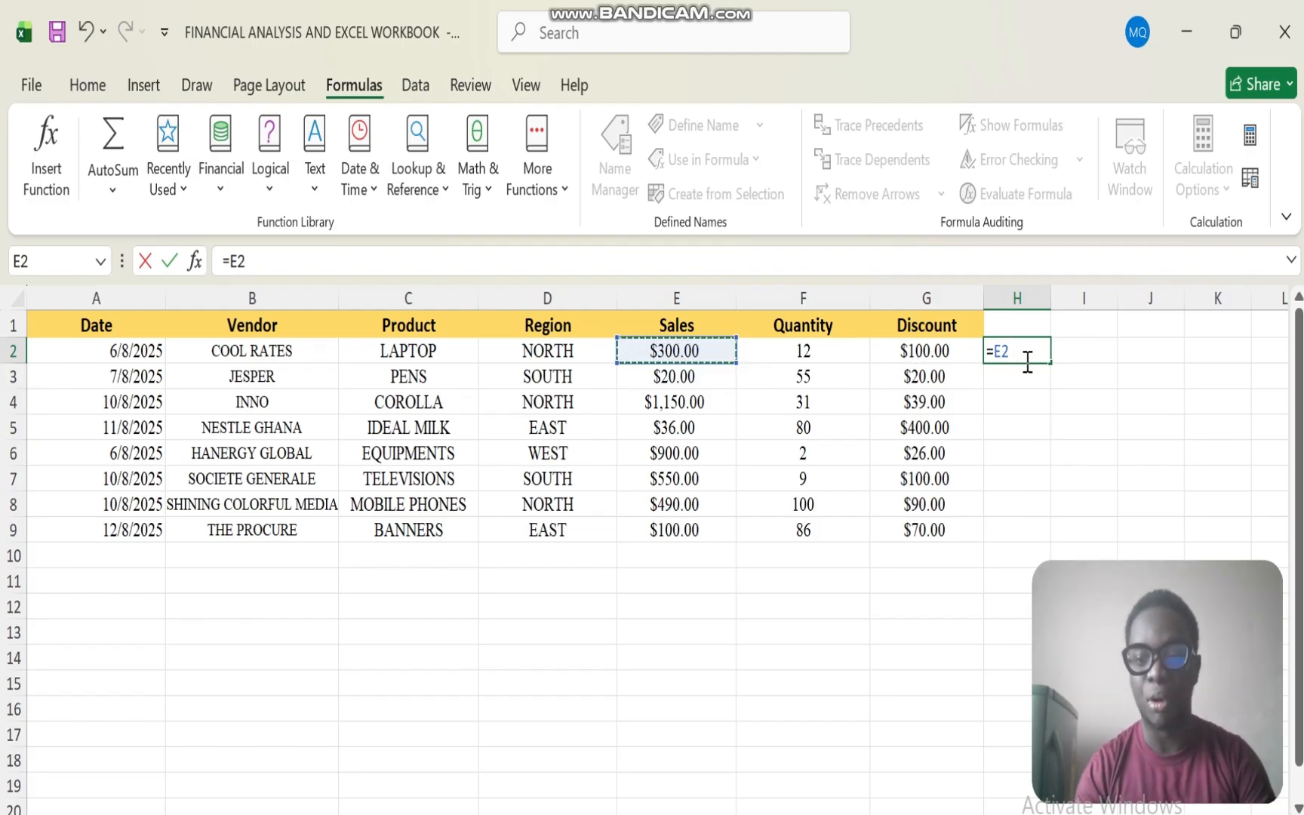
text(+)
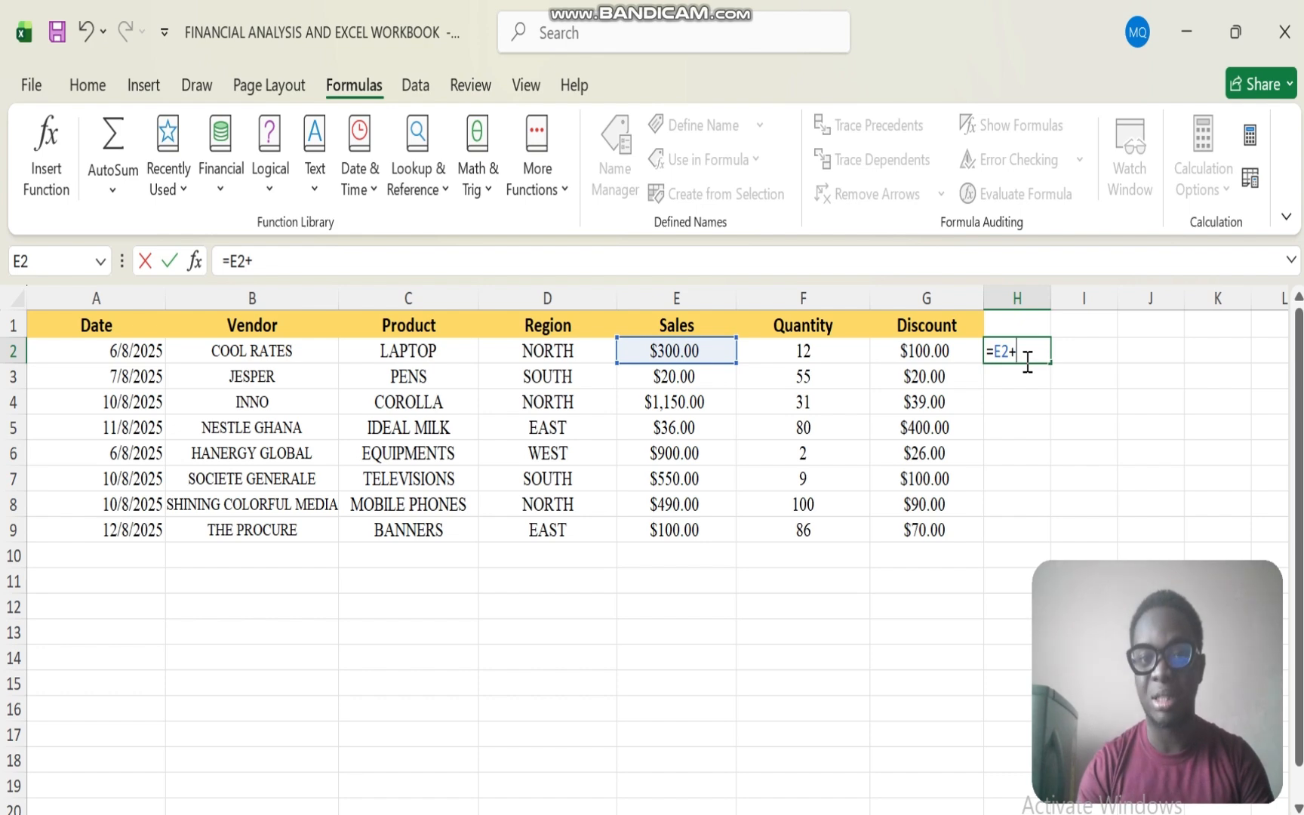
click(927, 355)
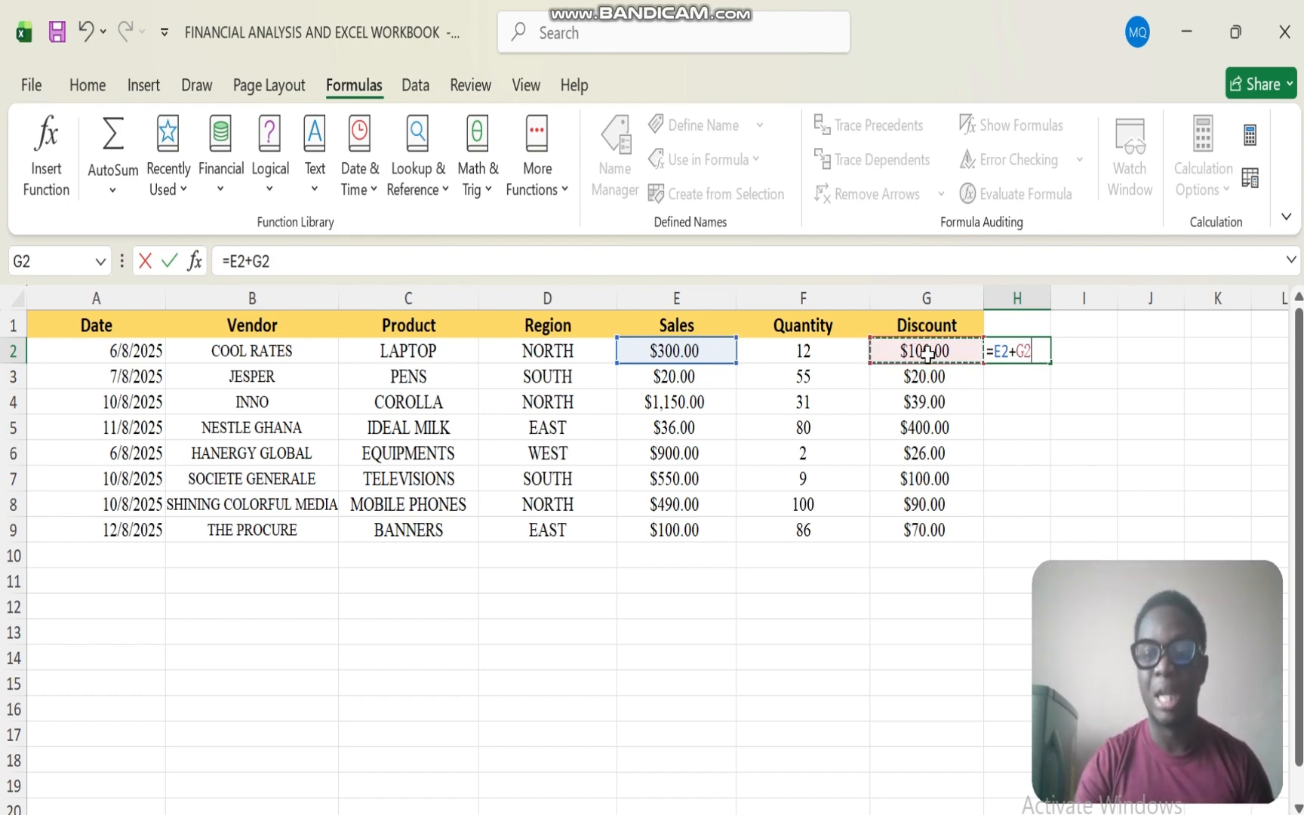
key(Return)
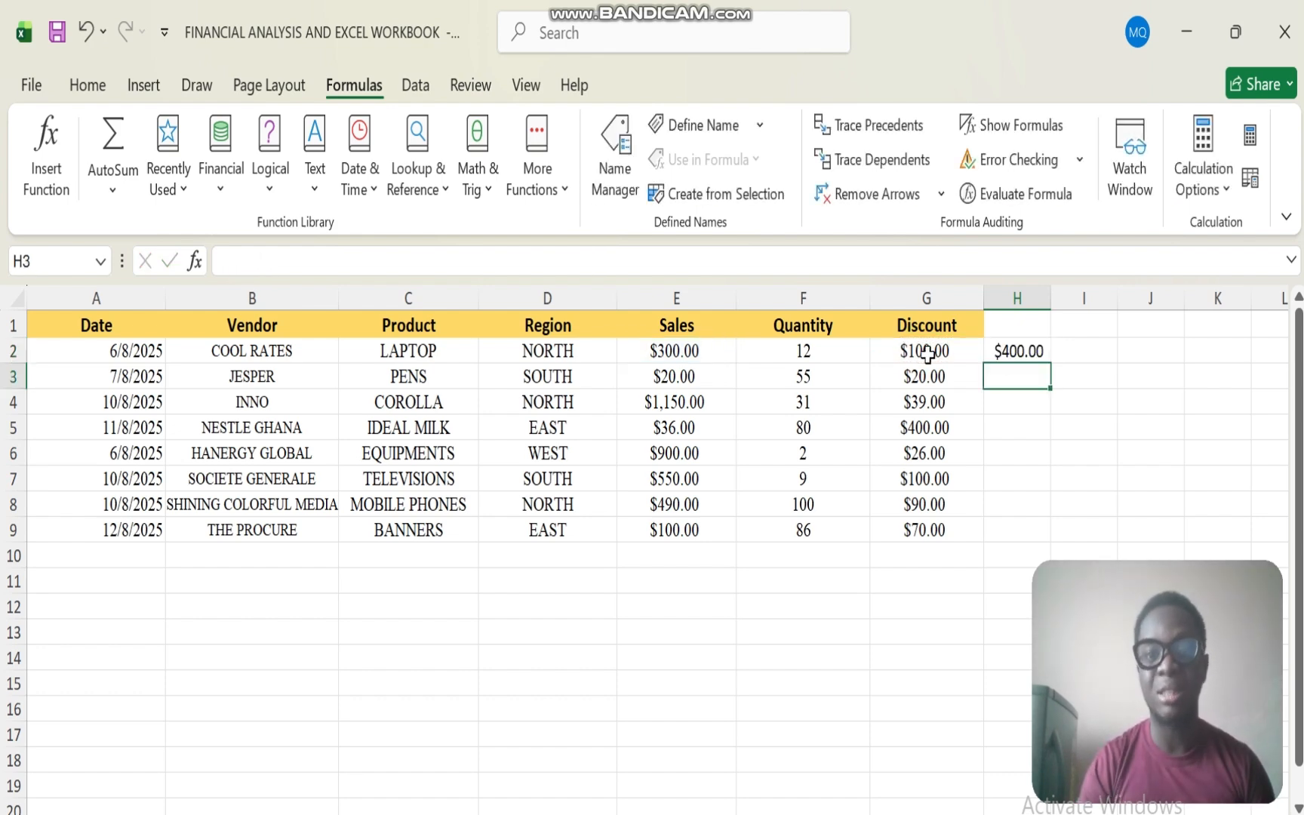
Step: Fill the addition formula from H2 down to H9 and widen column H to fit its values
click(1033, 351)
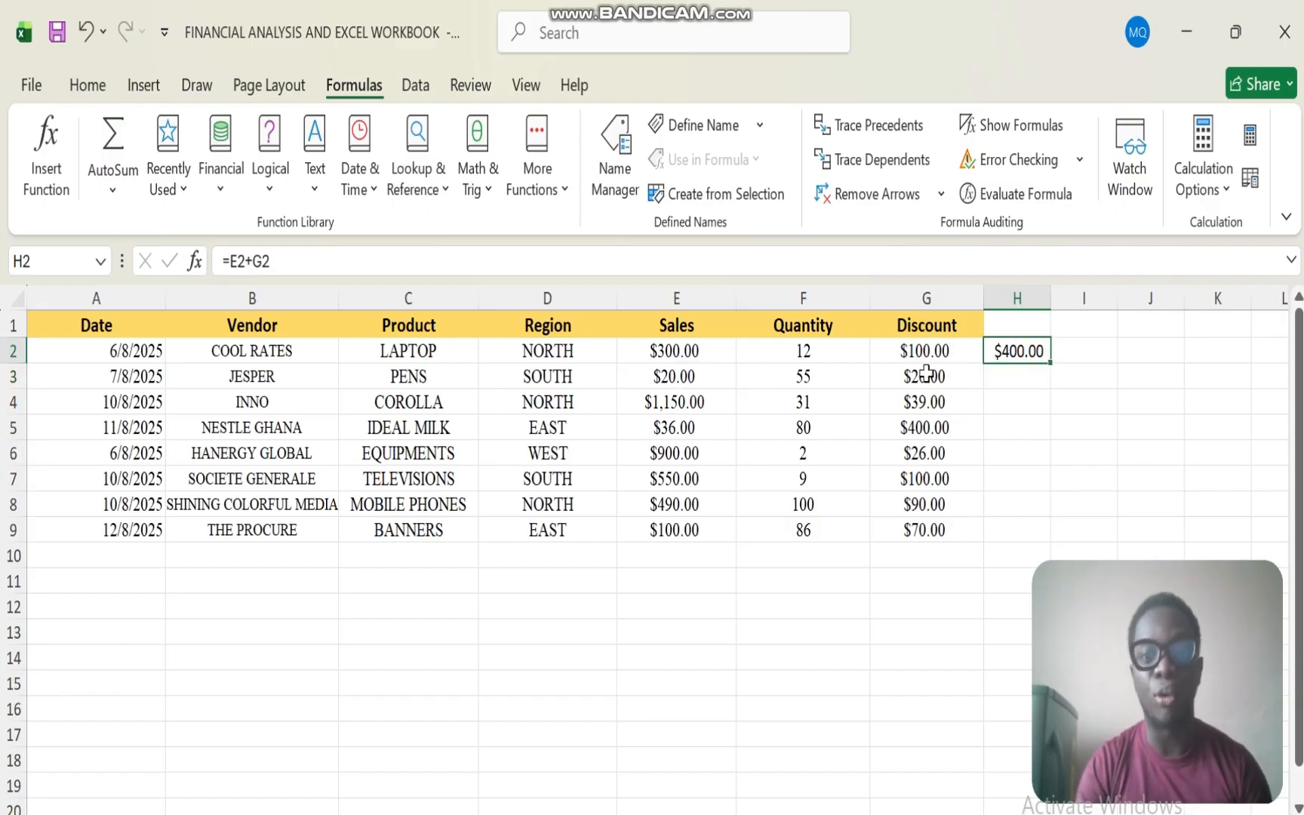
double_click(1050, 361)
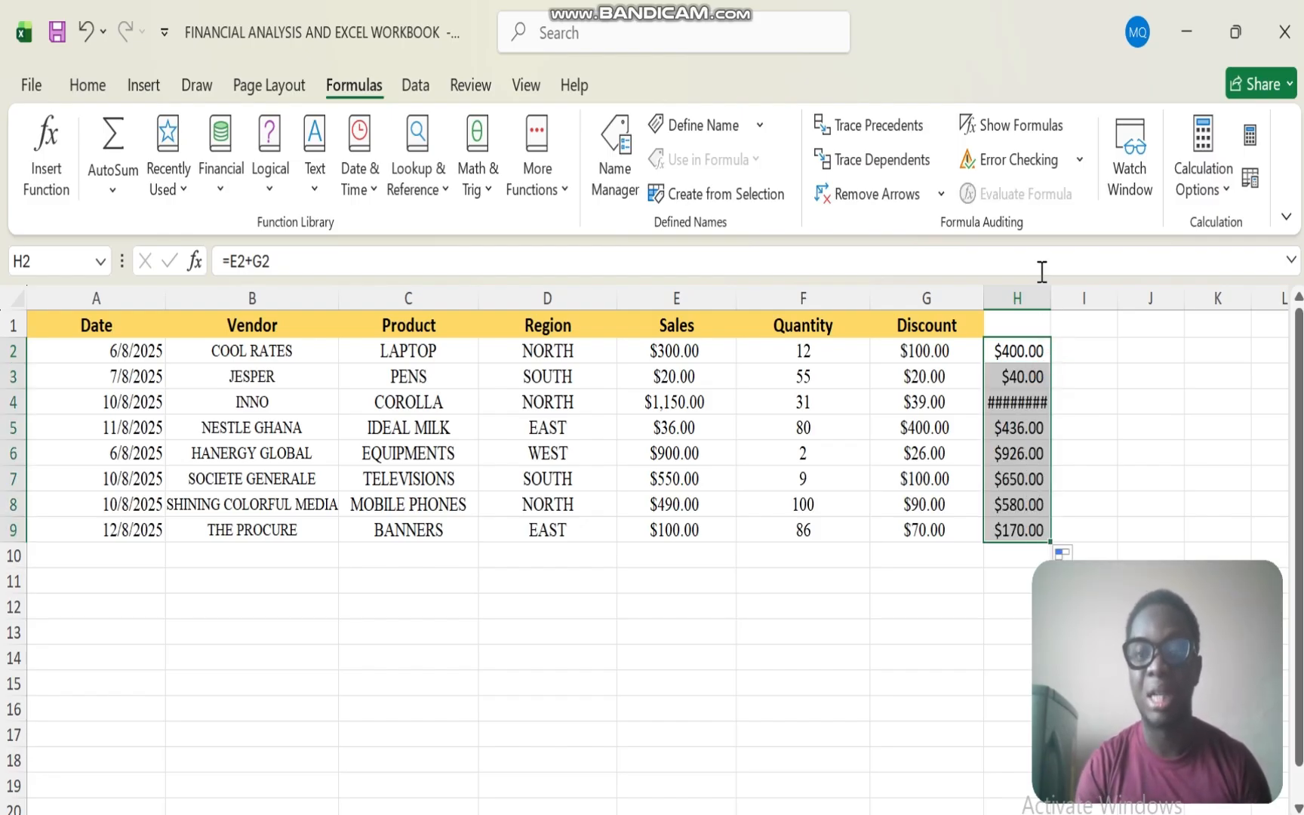
drag(1052, 295, 1077, 299)
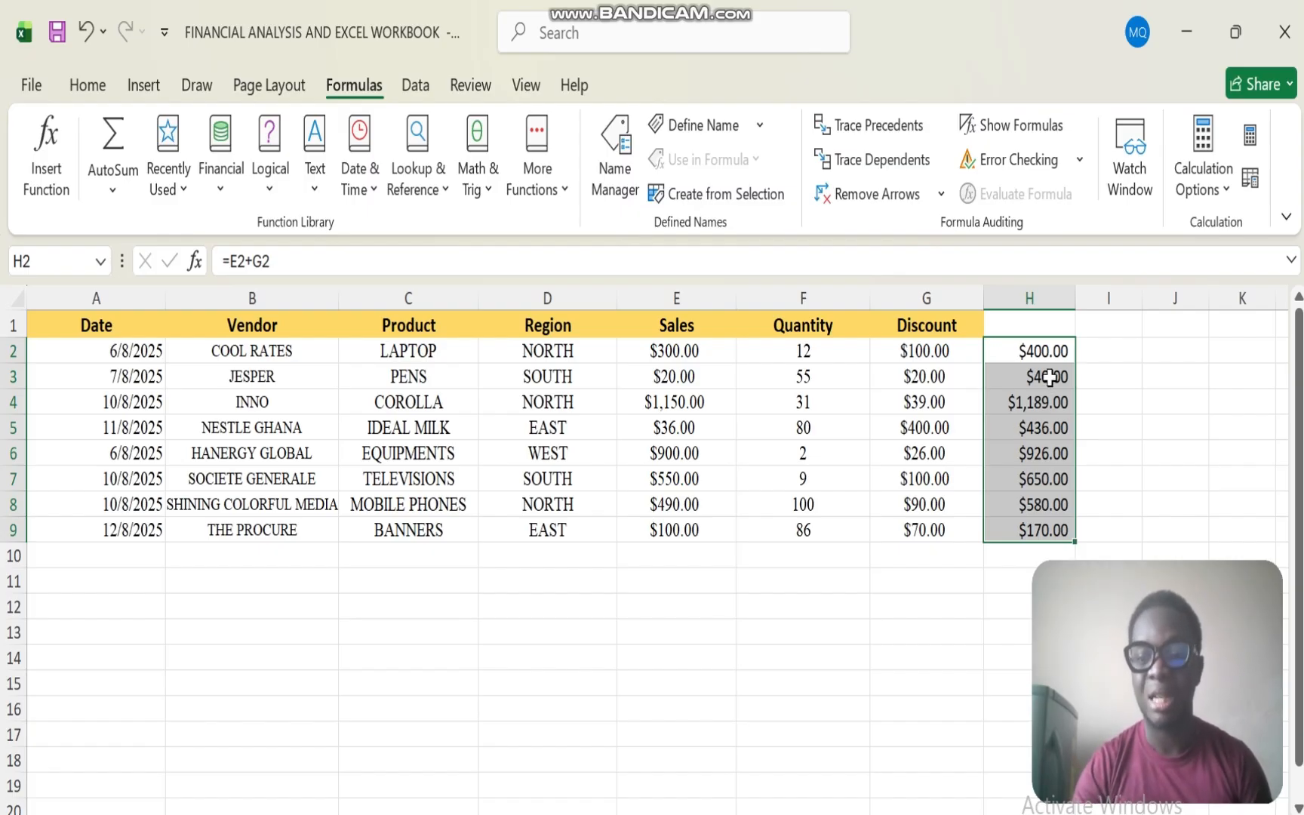
Step: Clear the formulas in H2:H9 and enter the Sales plus Discount formula =E2+G2 in H2 again
key(Delete)
click(1021, 356)
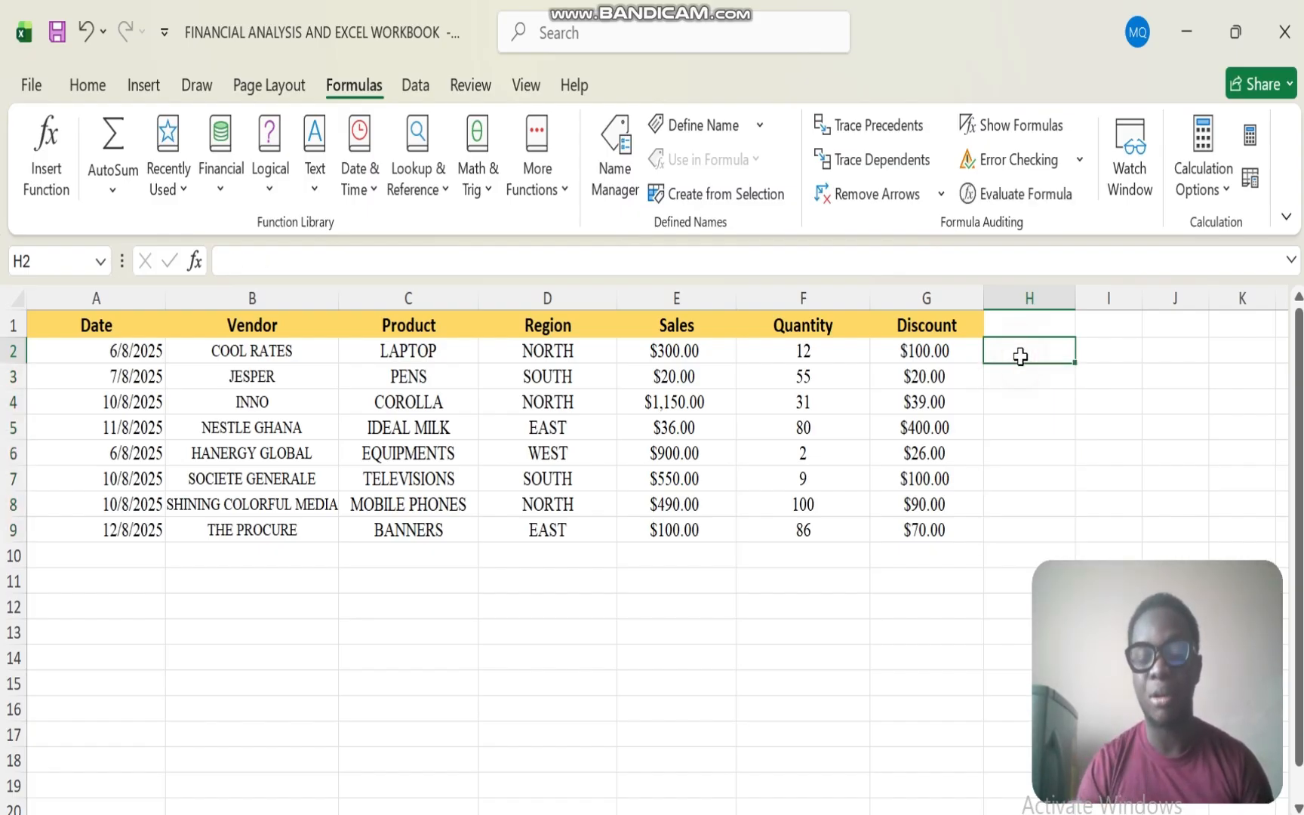
text(=)
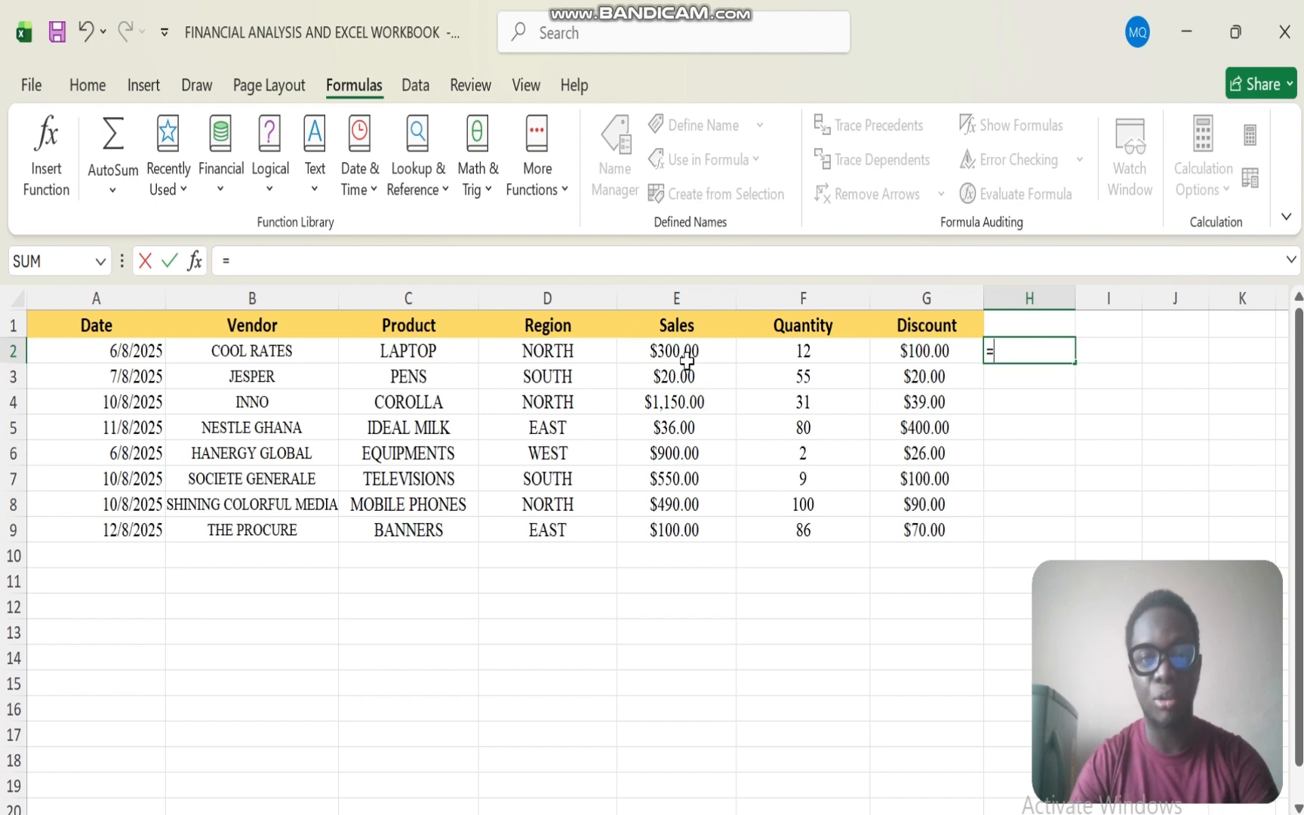
click(687, 353)
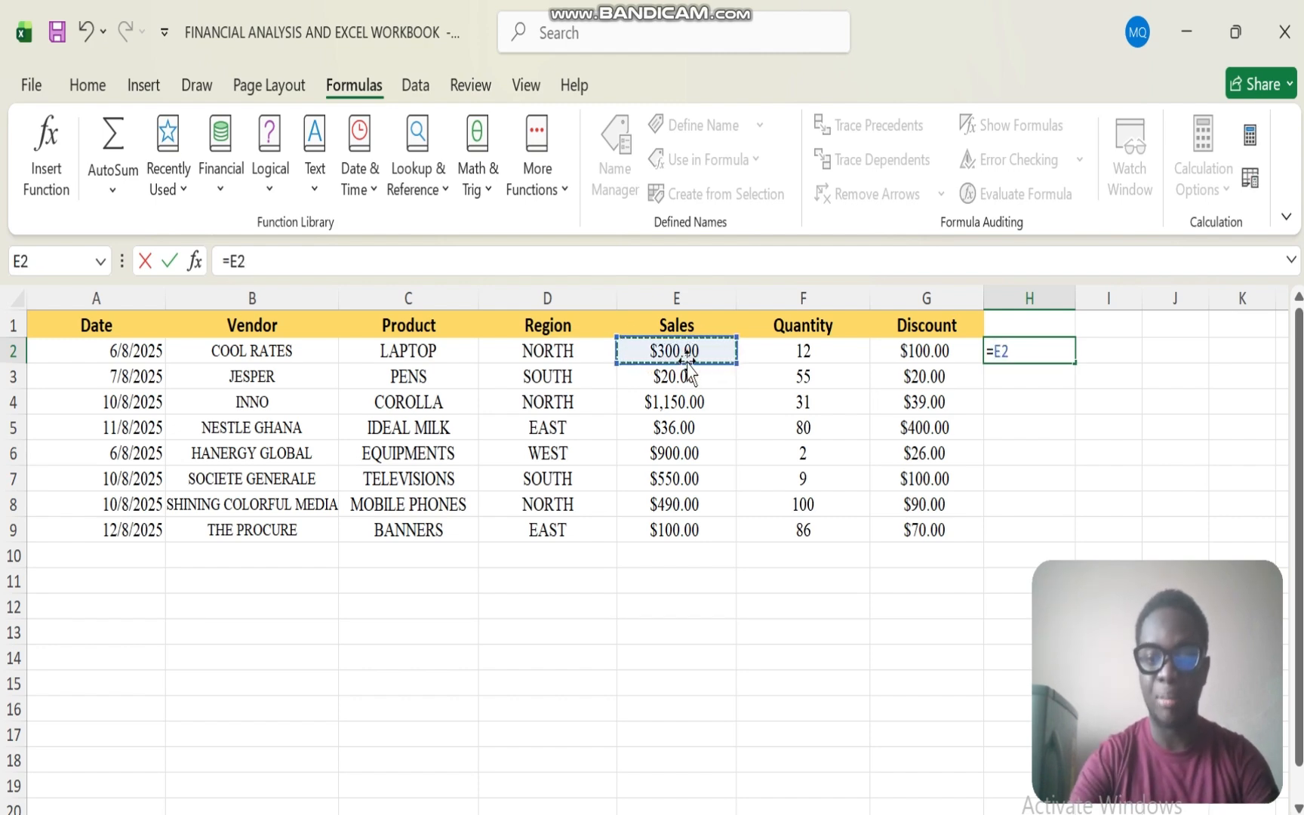
text(+)
click(925, 351)
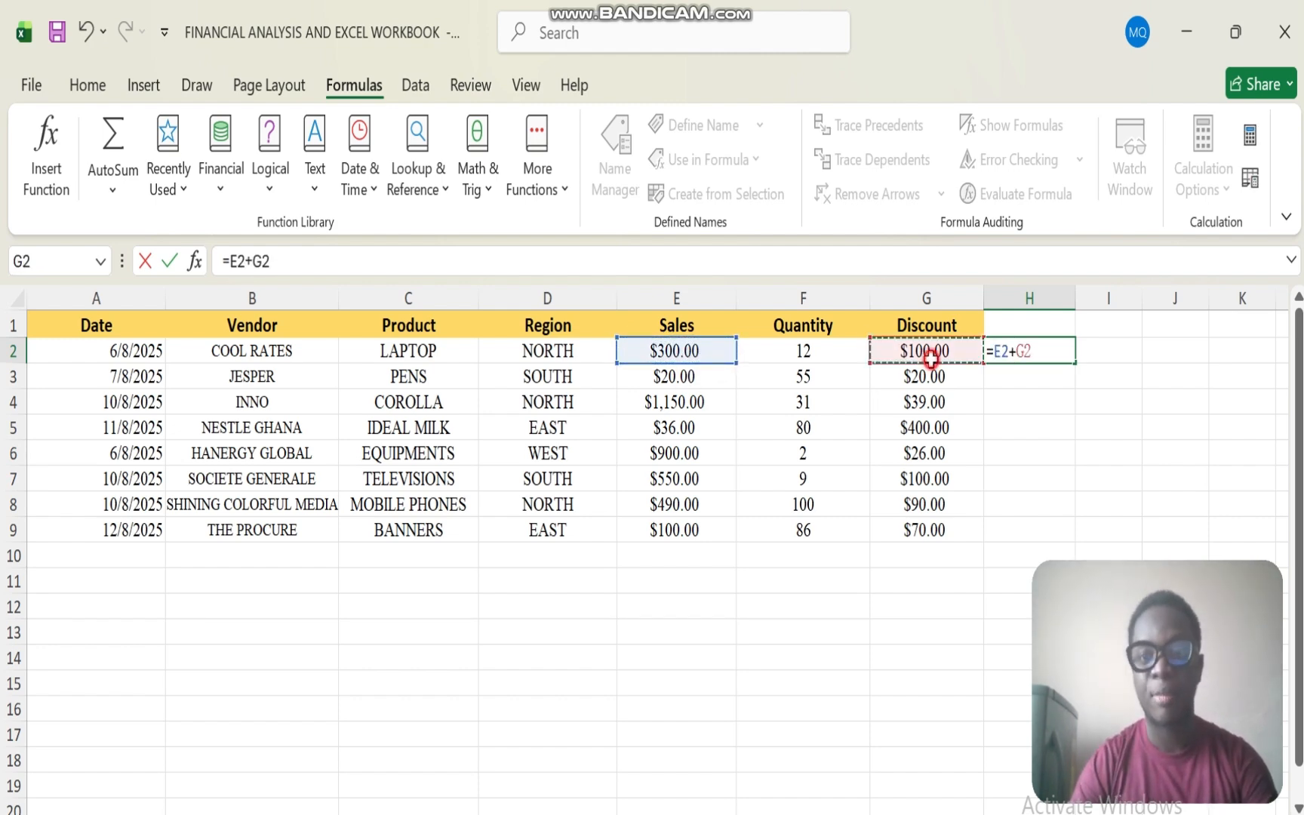
key(Return)
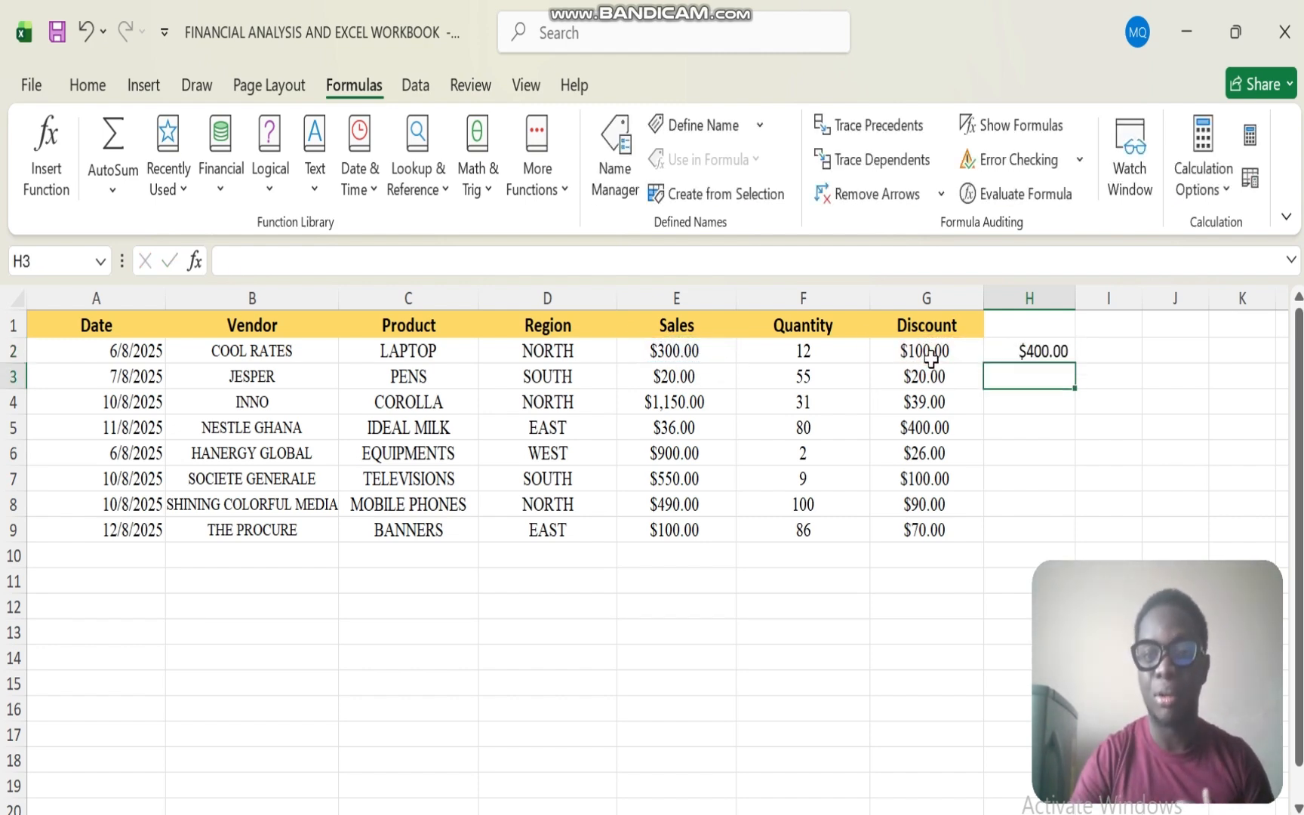
Step: Copy the H2 formula down through H9 and select H3 to check its adjusted cell references
click(1046, 354)
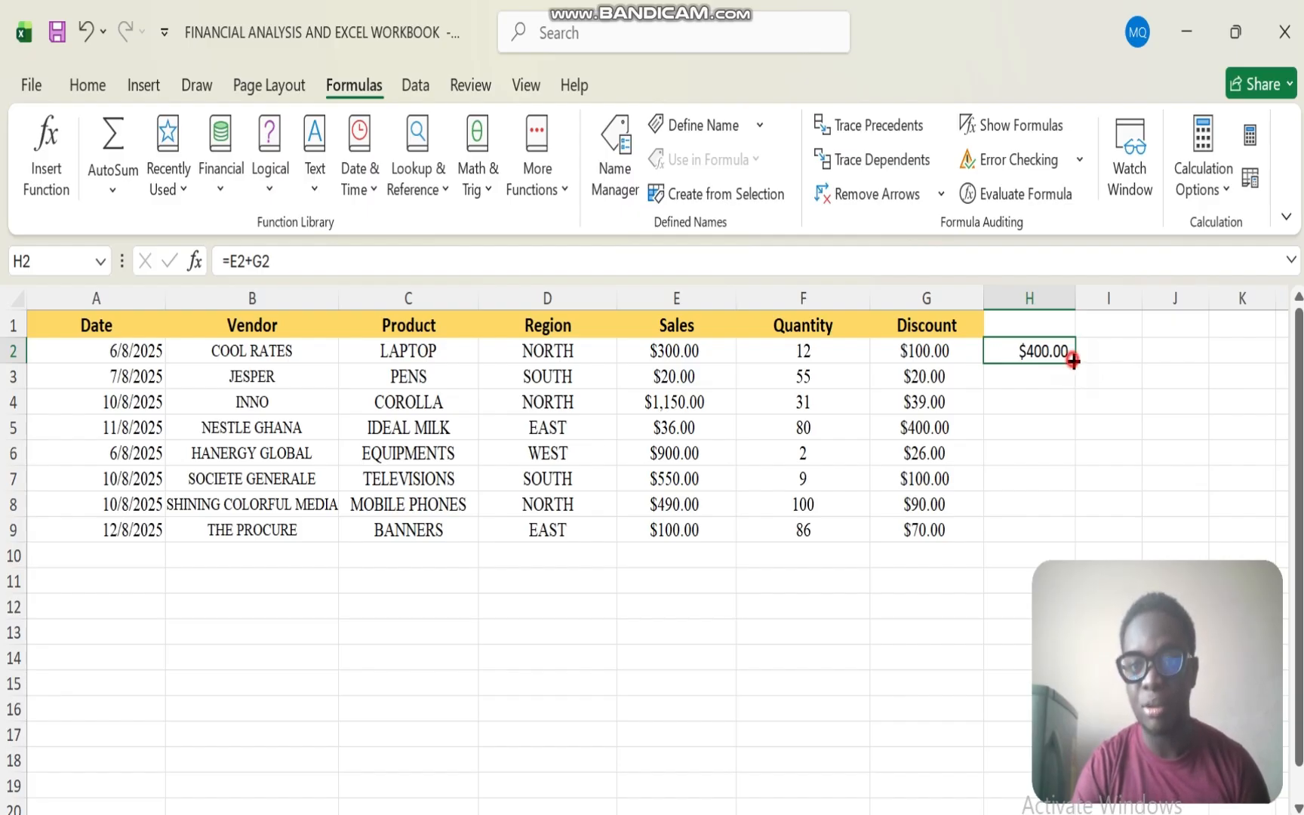
double_click(1073, 362)
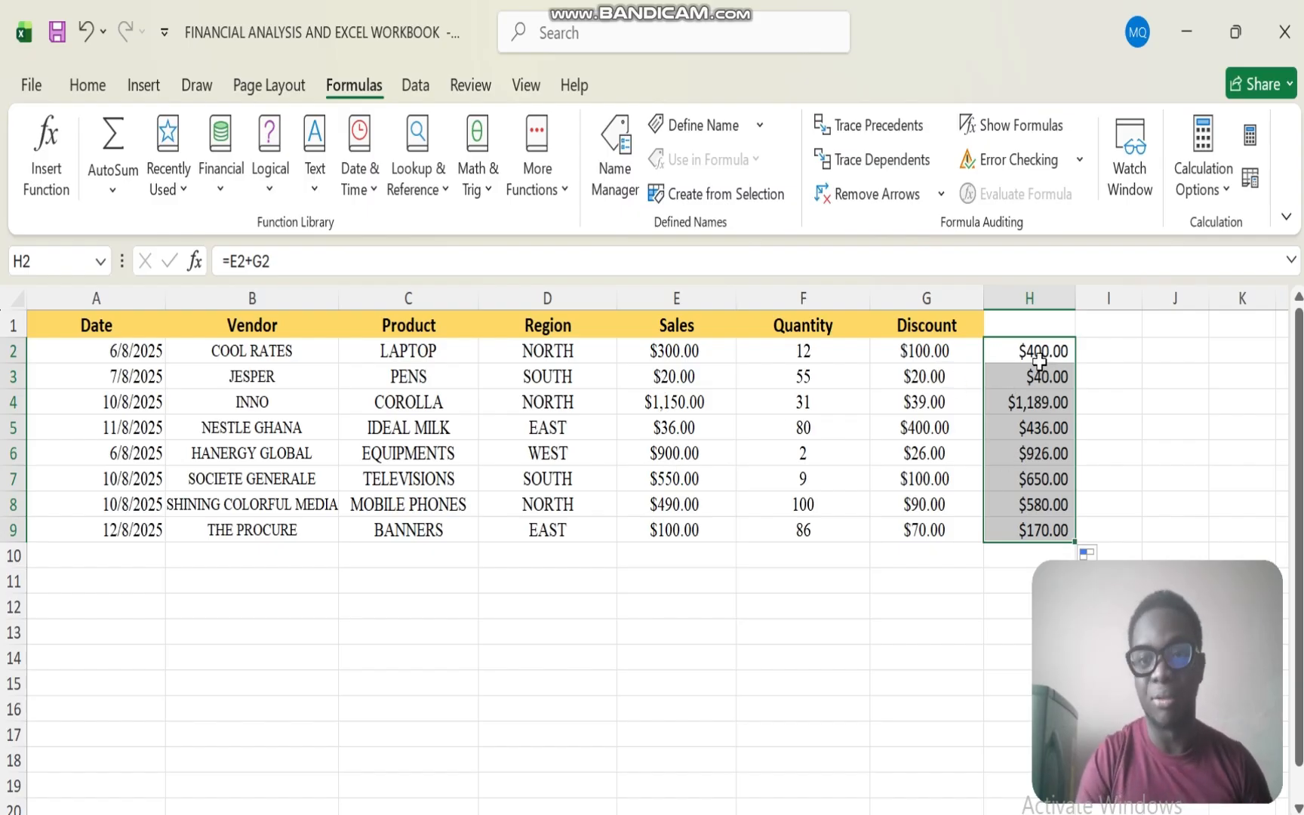
click(1035, 385)
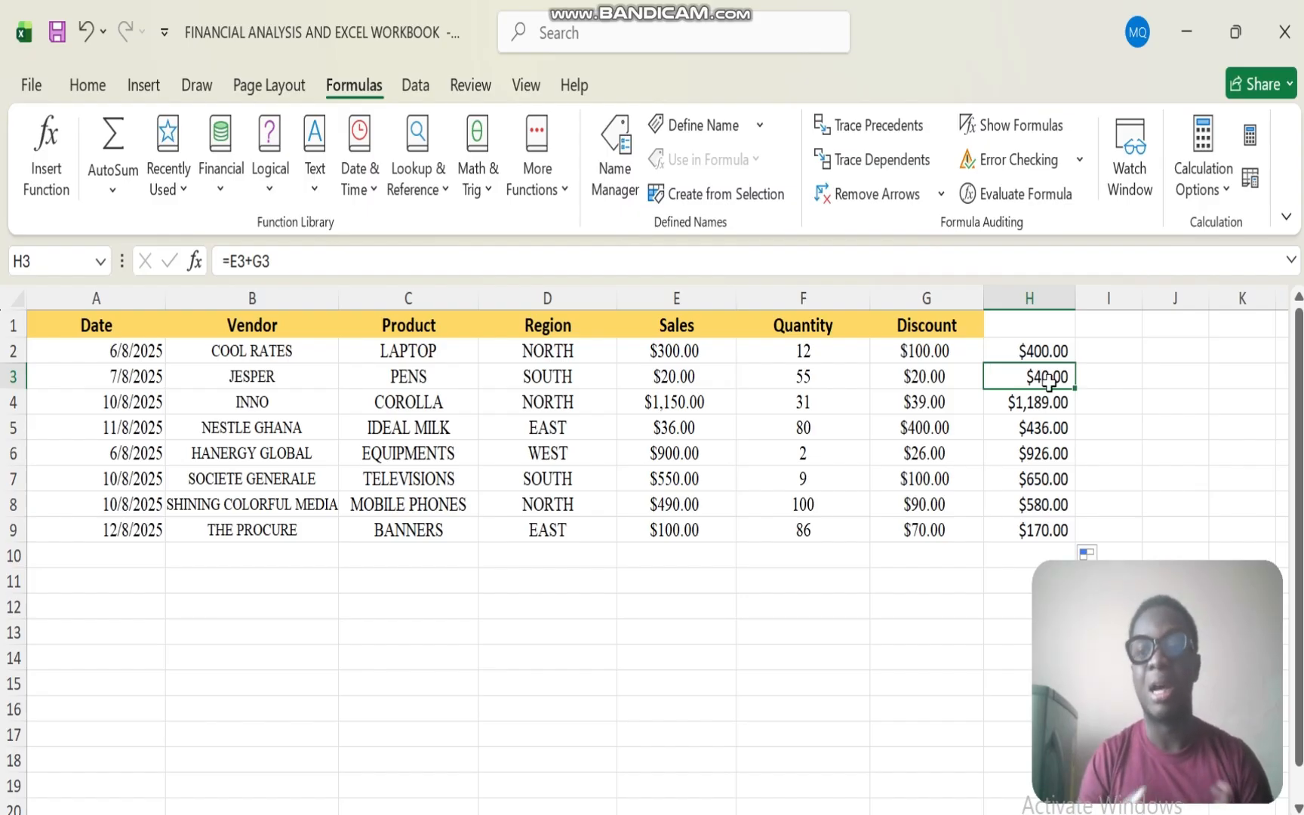
Step: Enter =E2-G2 in cell I2 to subtract the first row's Discount from its Sales
click(1108, 355)
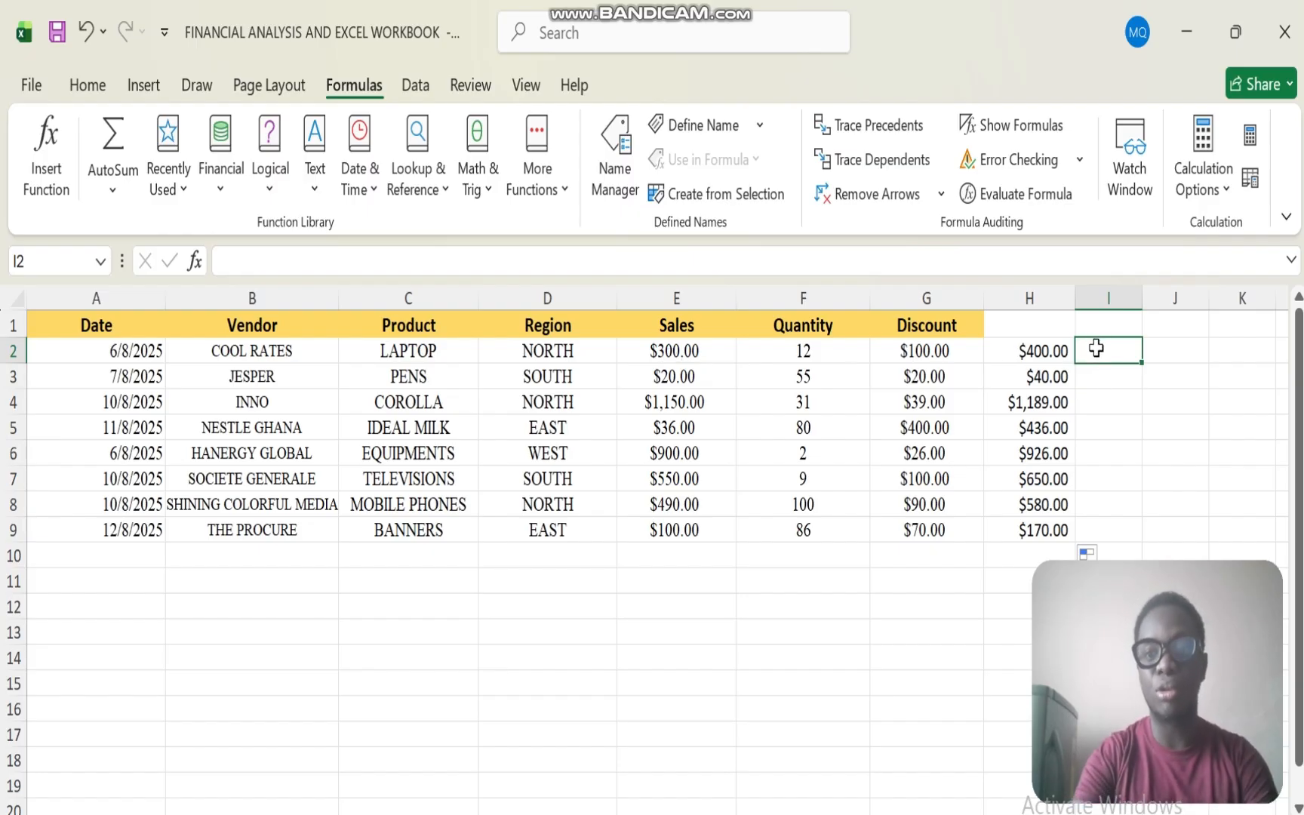
text(=)
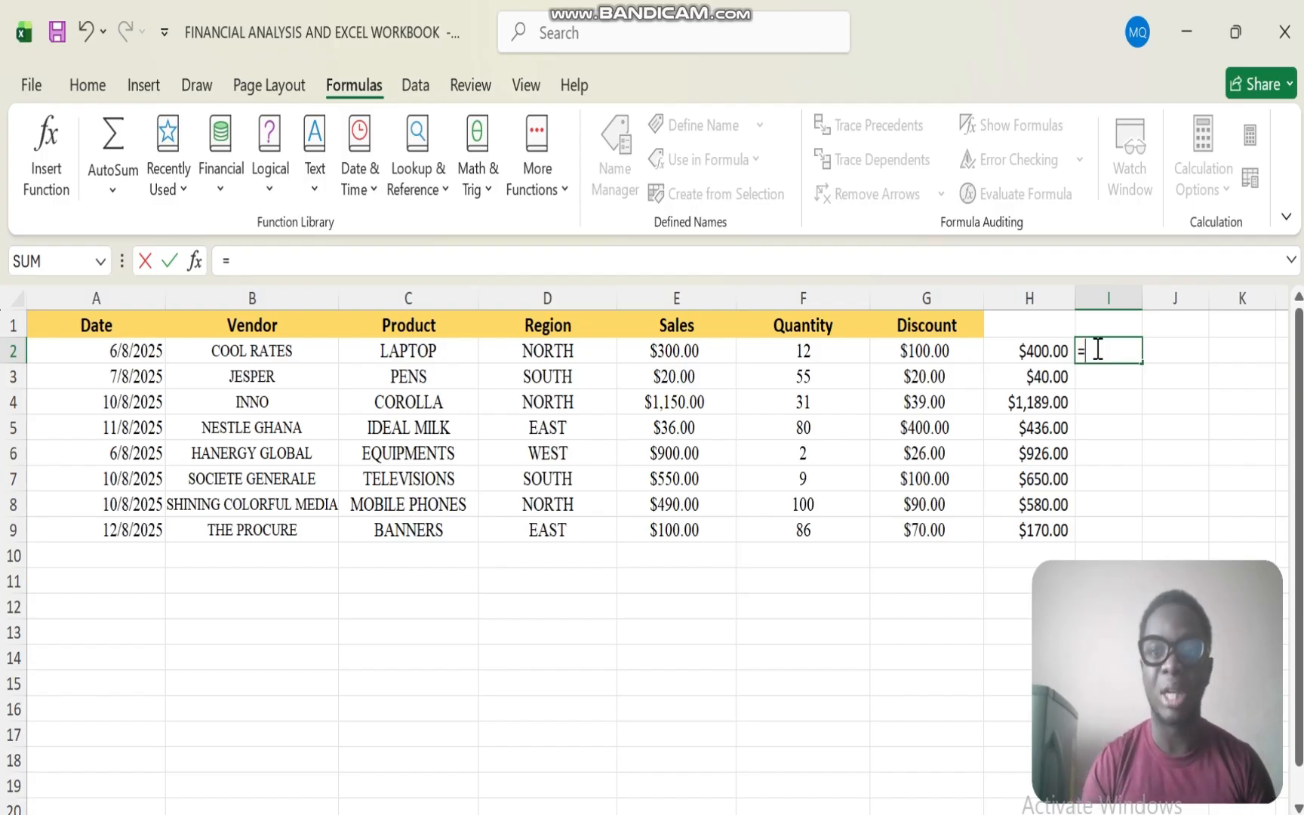
click(683, 352)
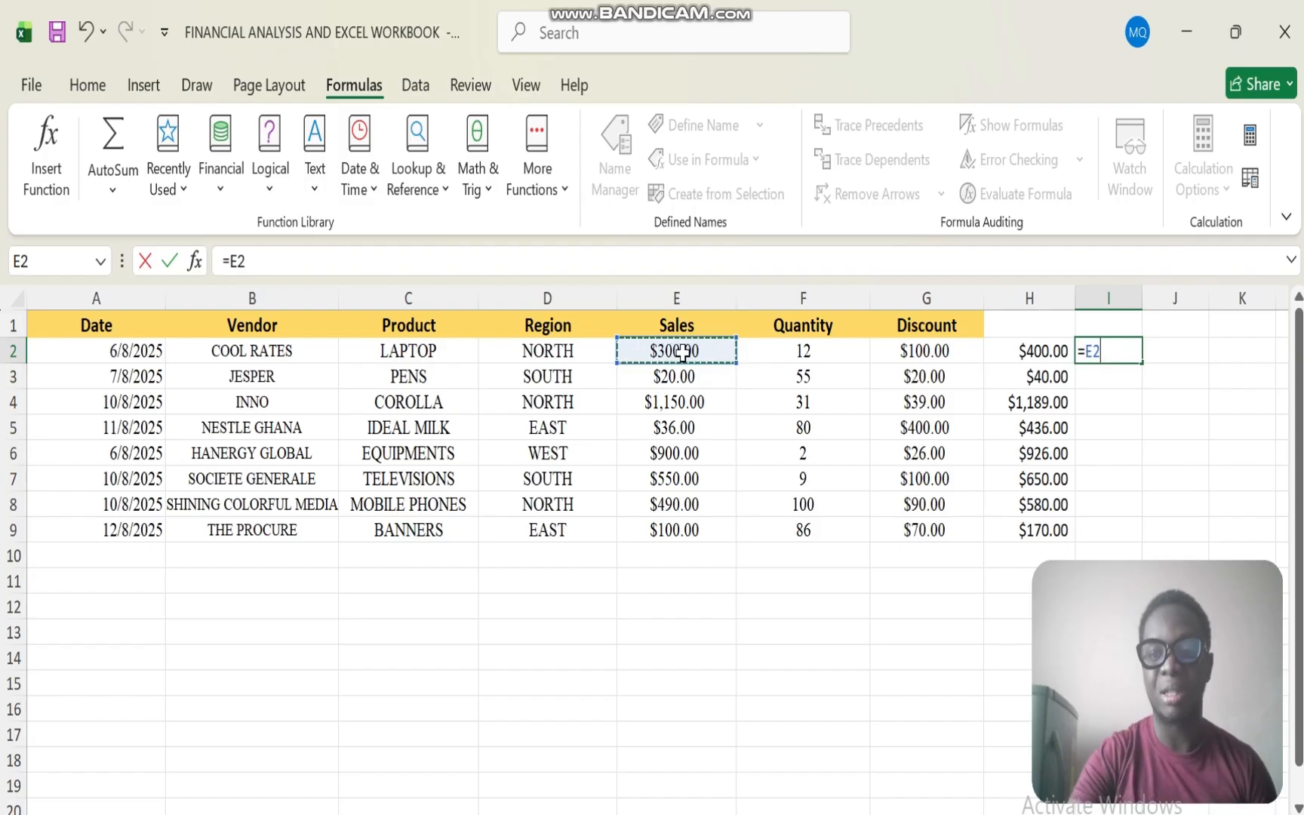
text(-)
click(932, 350)
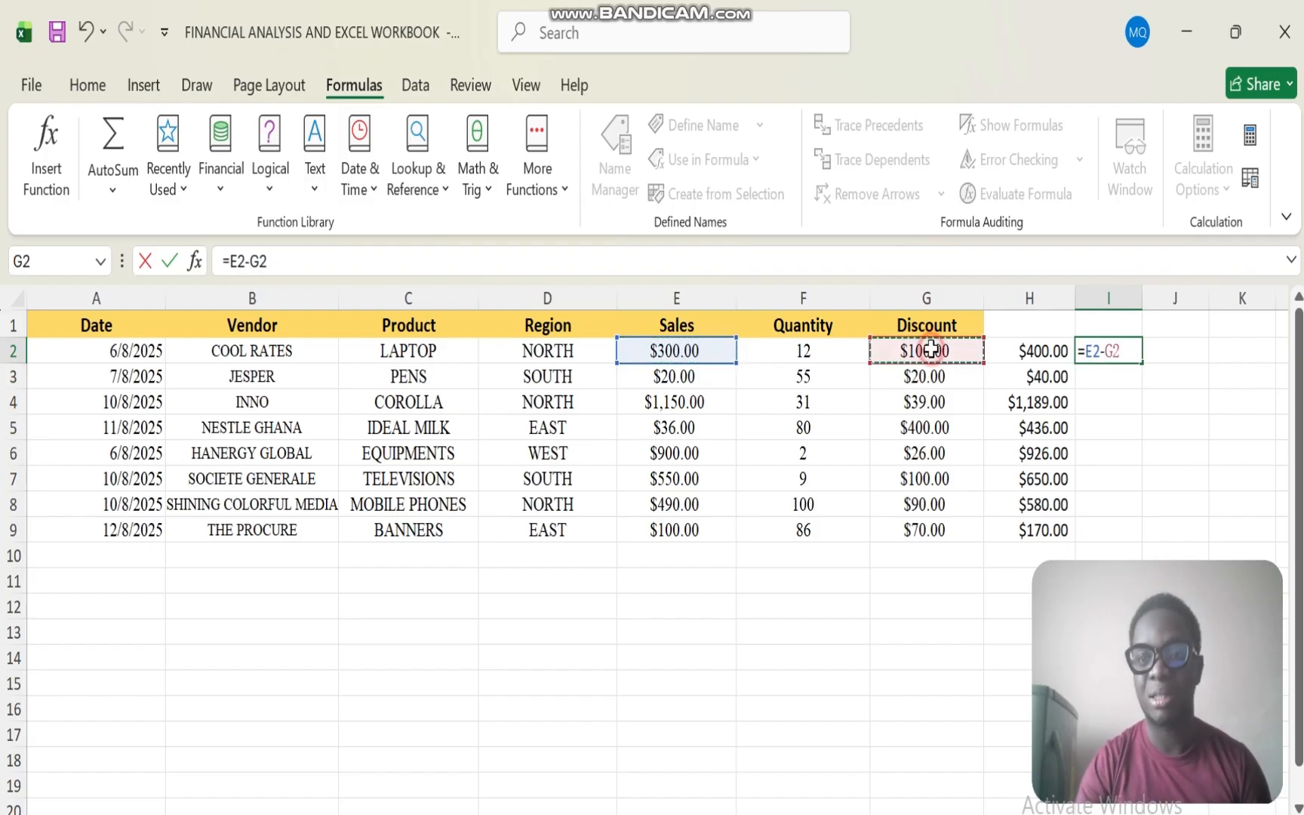
key(Return)
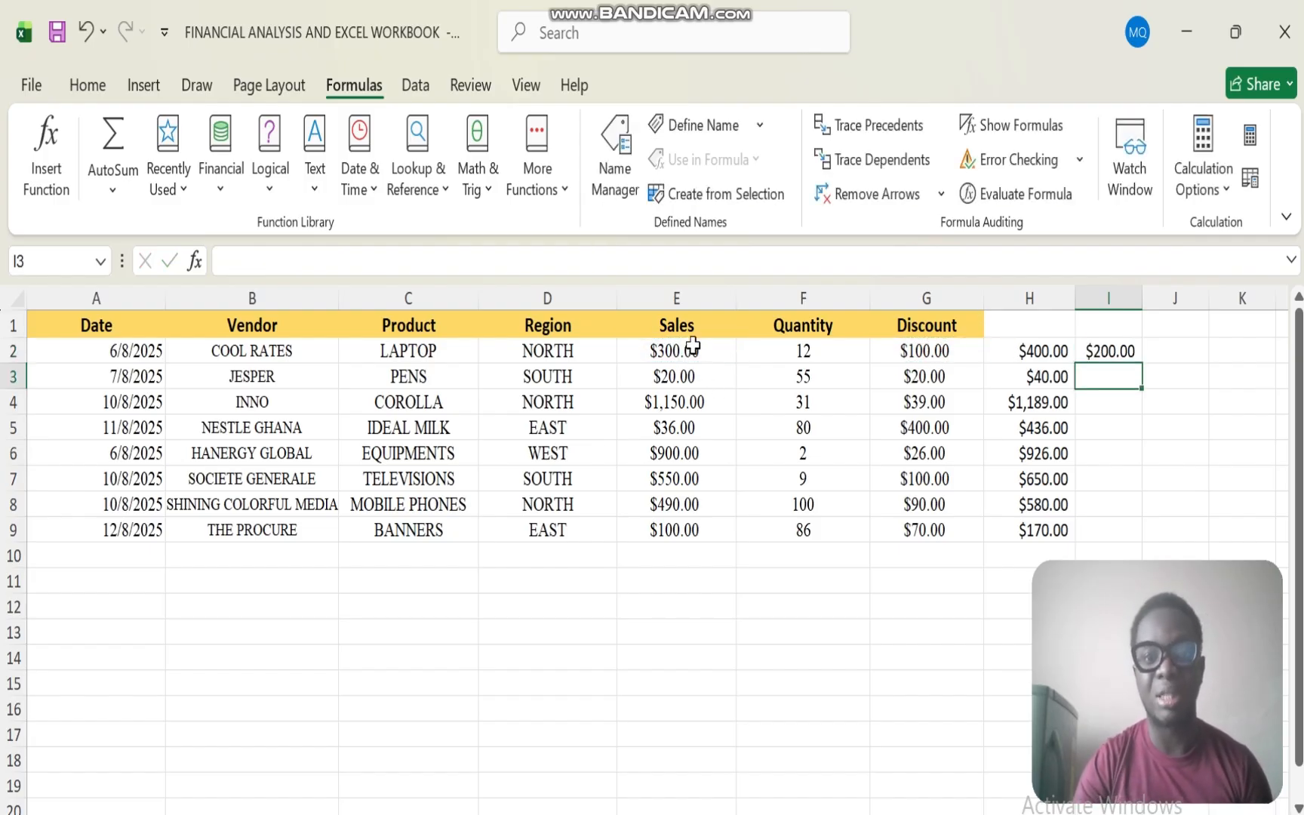
Step: Fill the subtraction formula from I2 down to I9 and widen column I to fit its values
click(1122, 347)
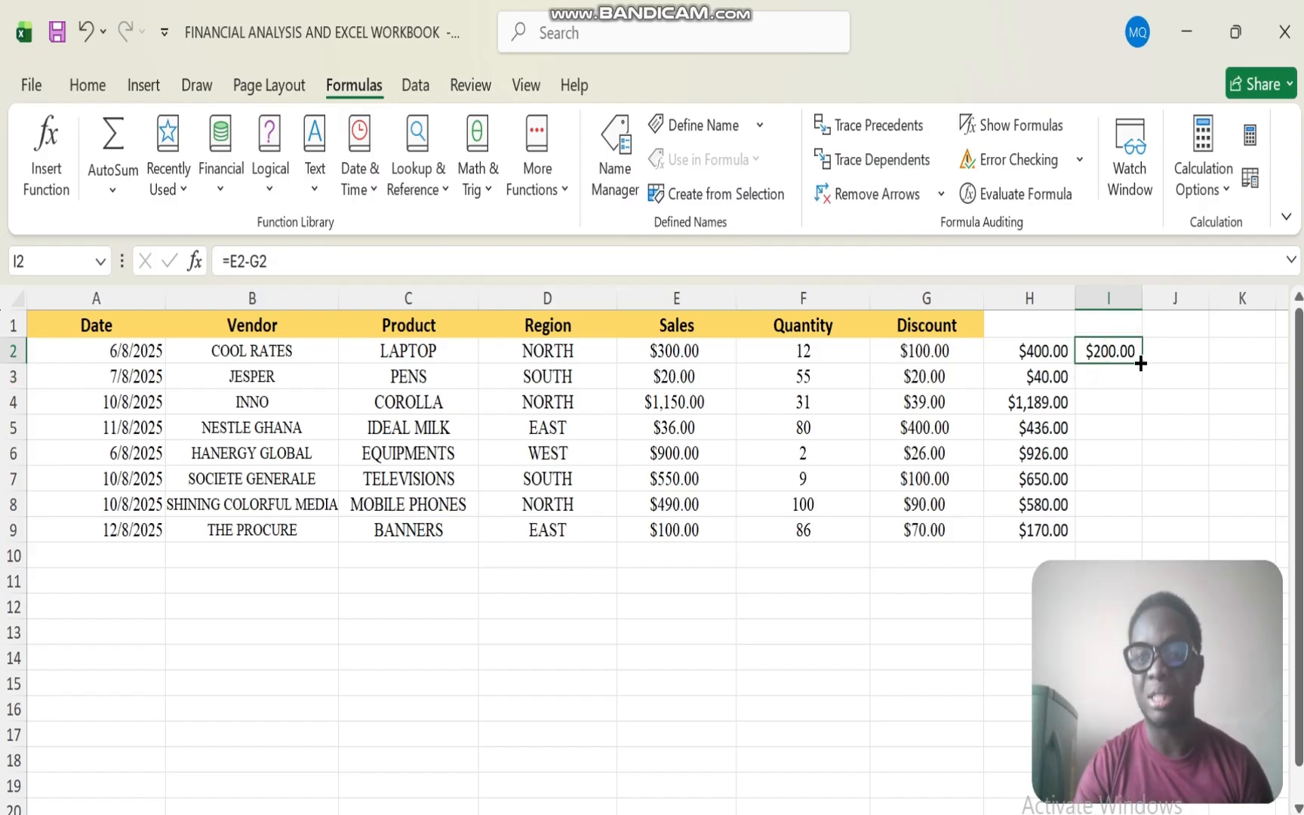
double_click(1142, 366)
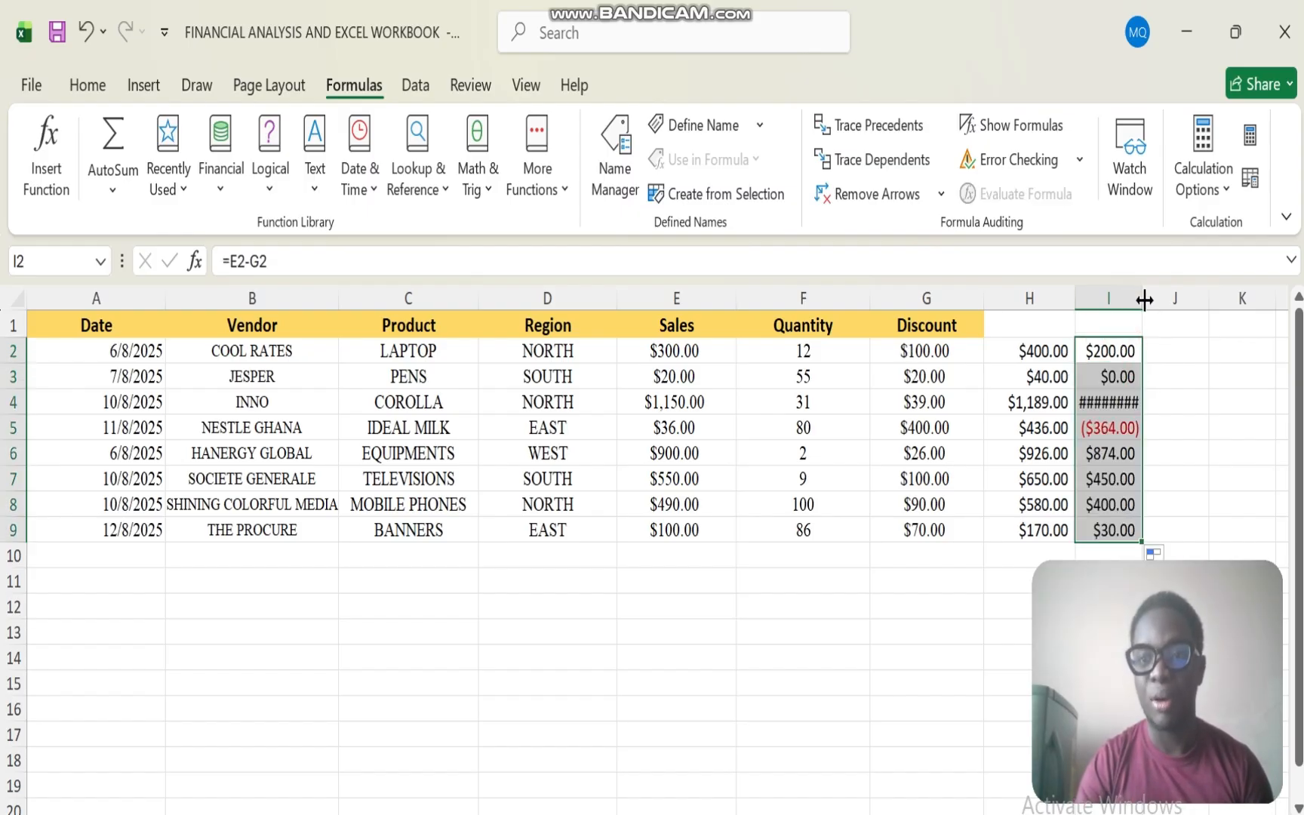
drag(1146, 300, 1168, 306)
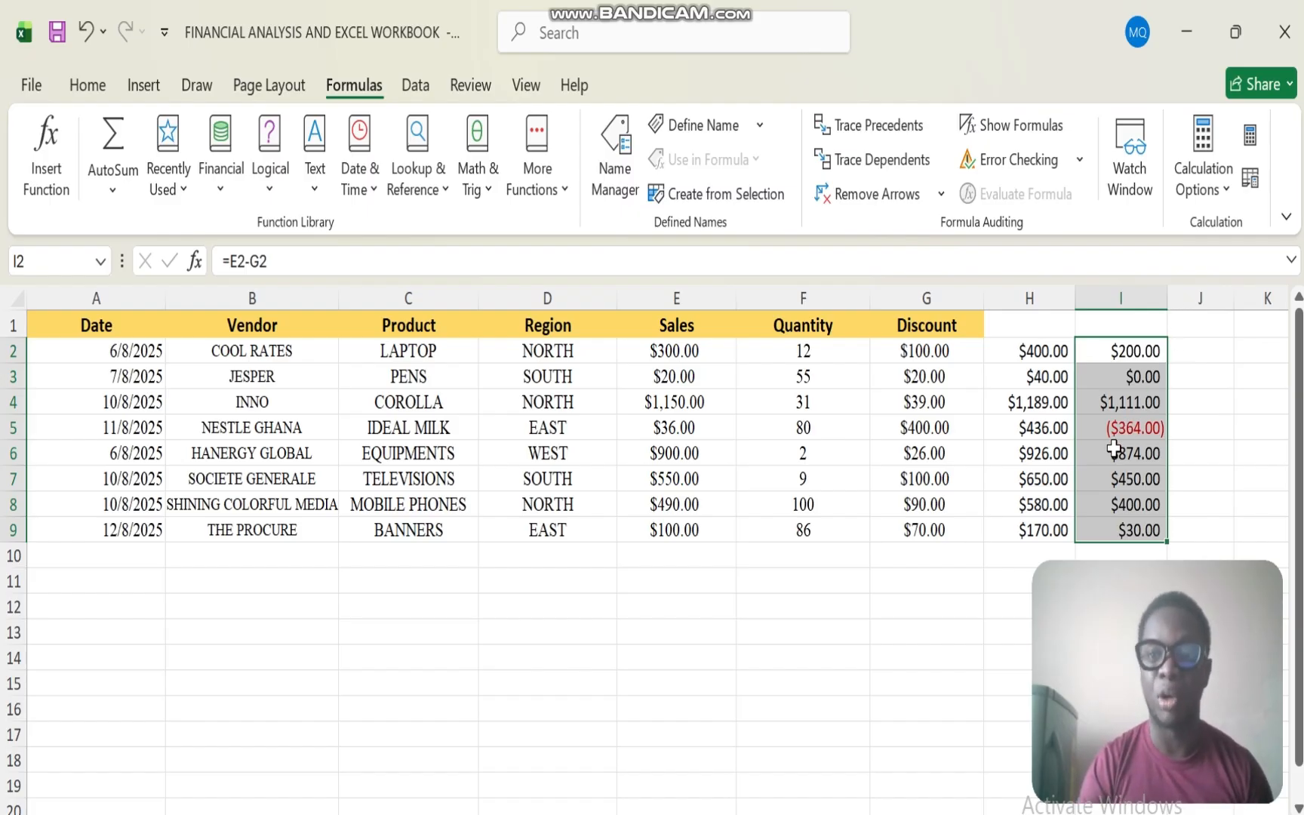
Step: Enter =F2*G2 in cell J2 to multiply the first row's Quantity by its Discount
click(1196, 355)
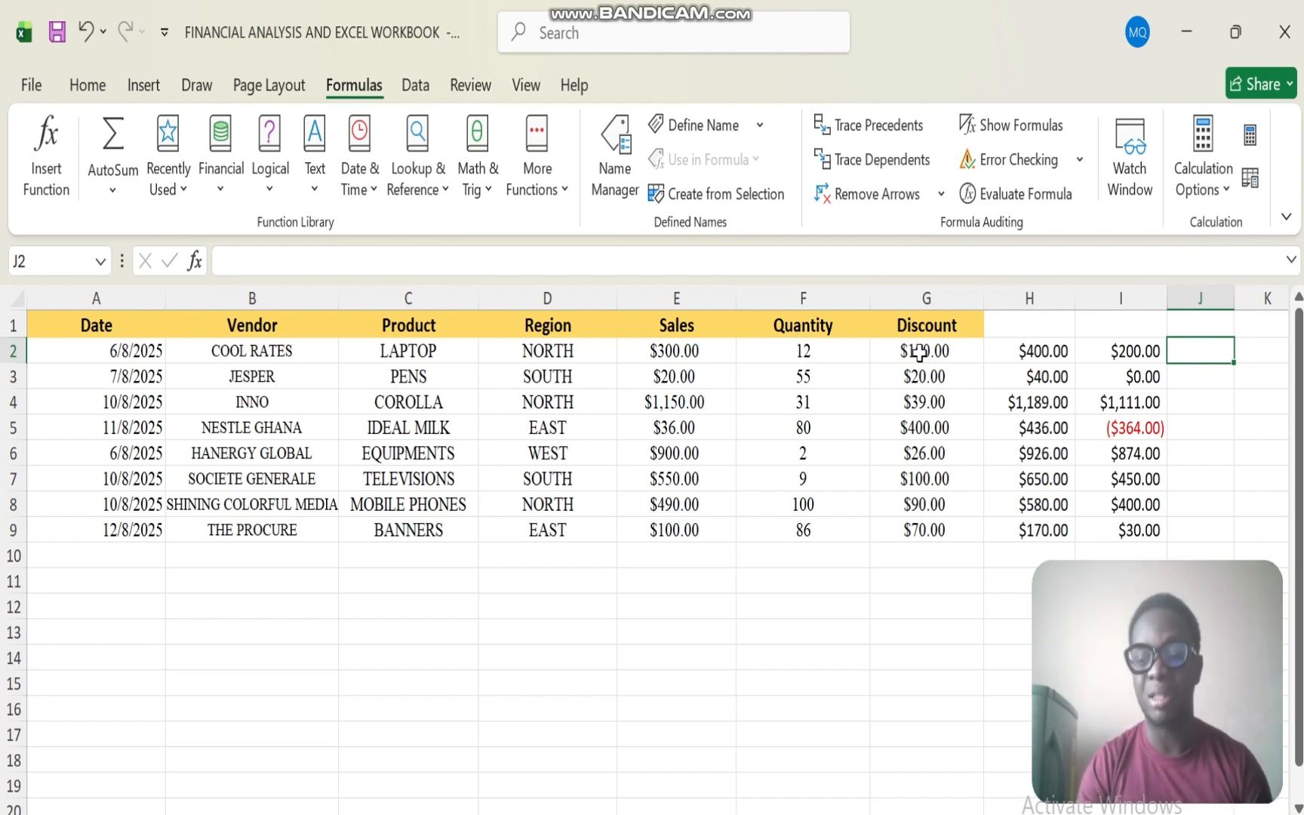
text(=)
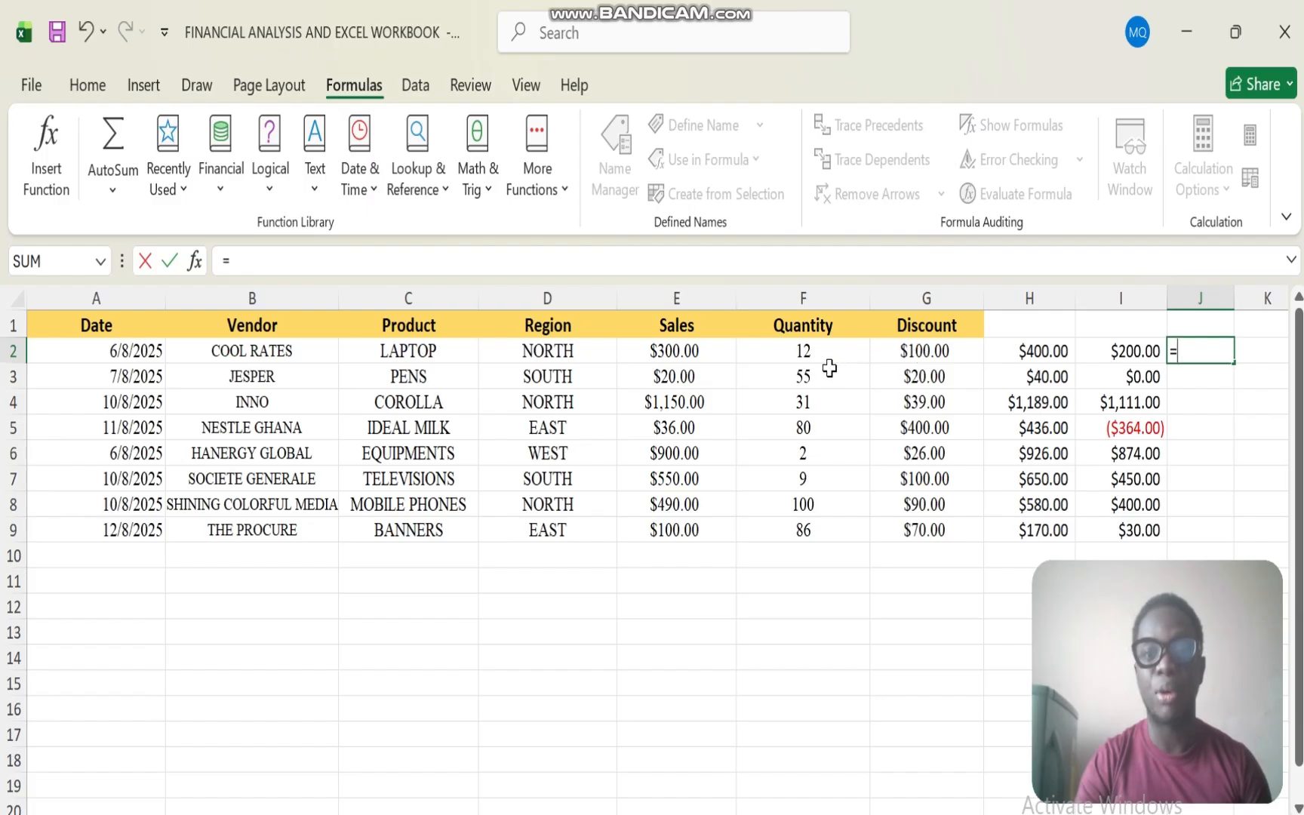
click(805, 350)
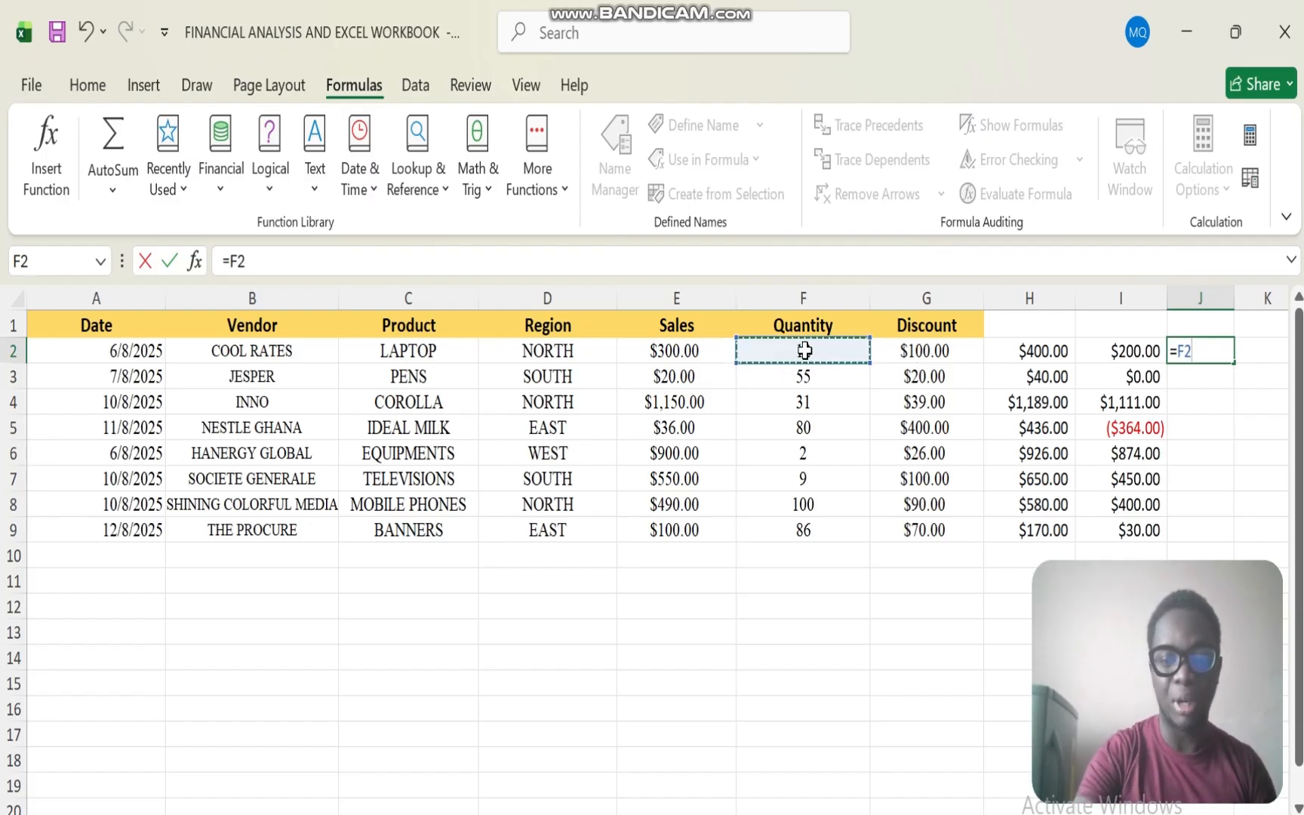
text(*)
click(930, 350)
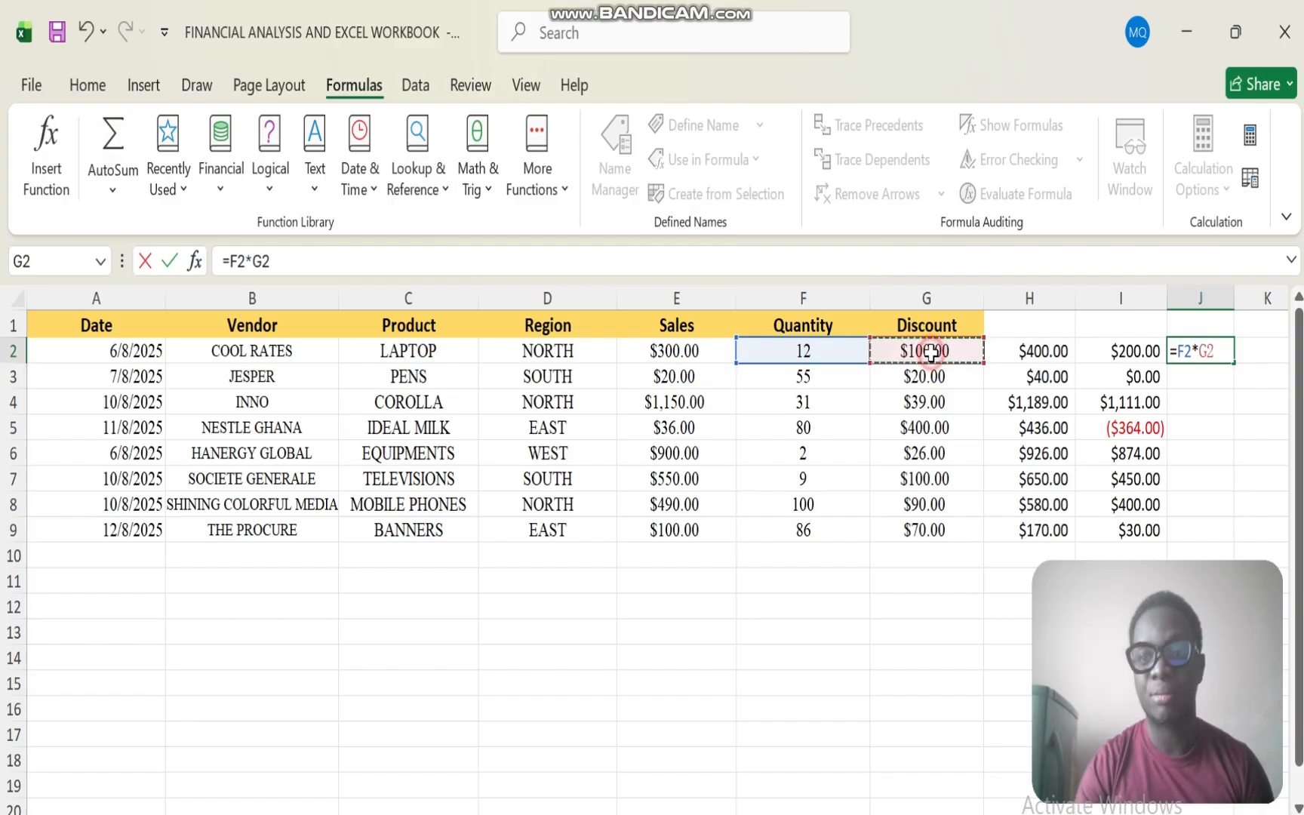
key(Return)
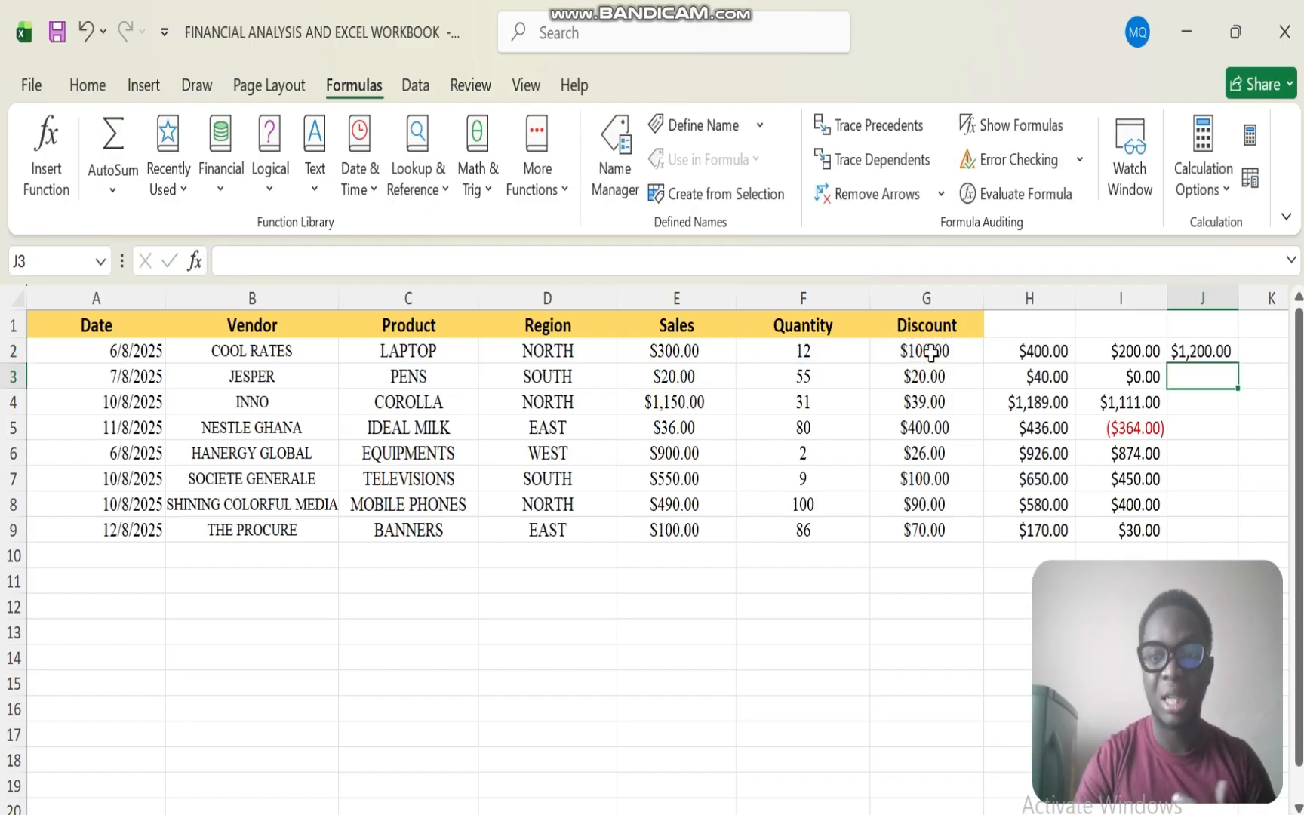
Step: Fill the multiplication formula from J2 down to J9 and widen column J to fit its values
click(1212, 351)
double_click(1237, 364)
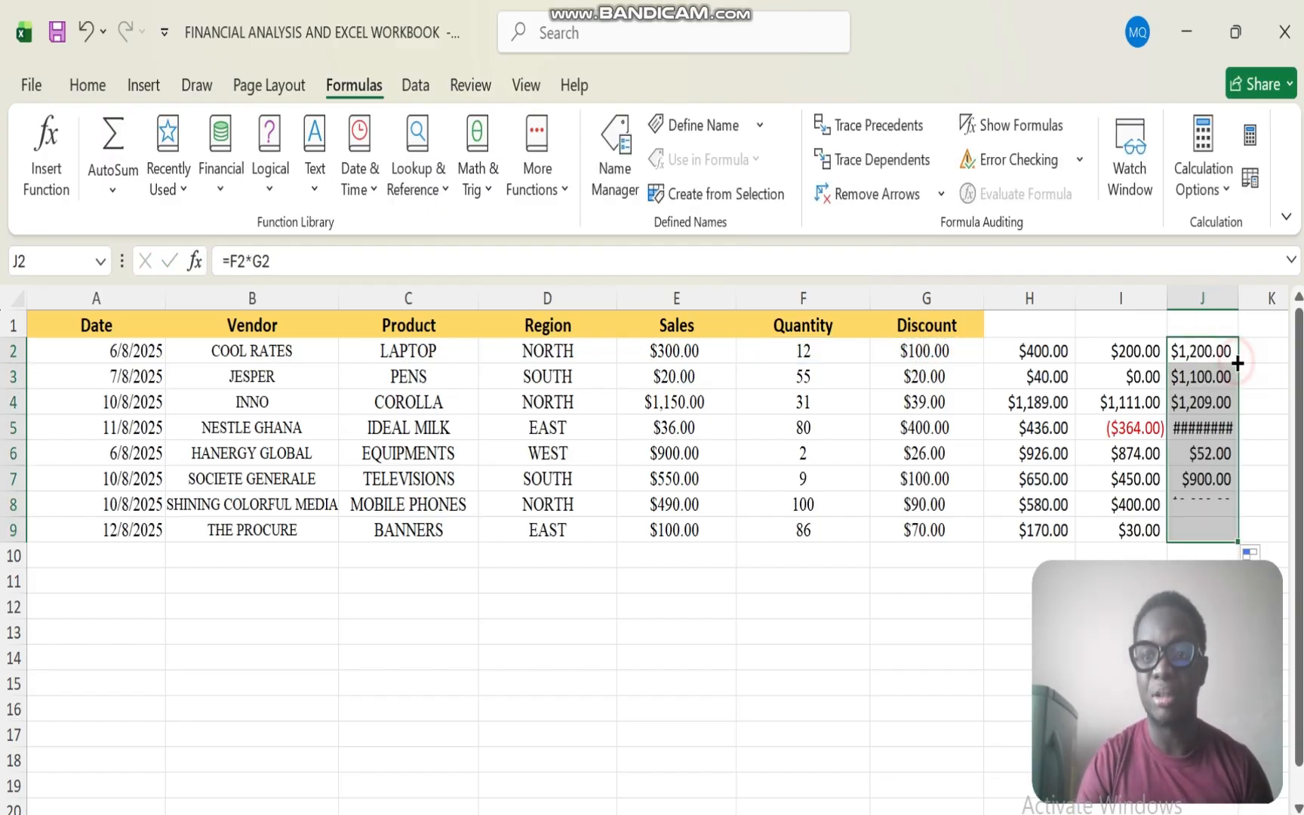
drag(1238, 291, 1277, 299)
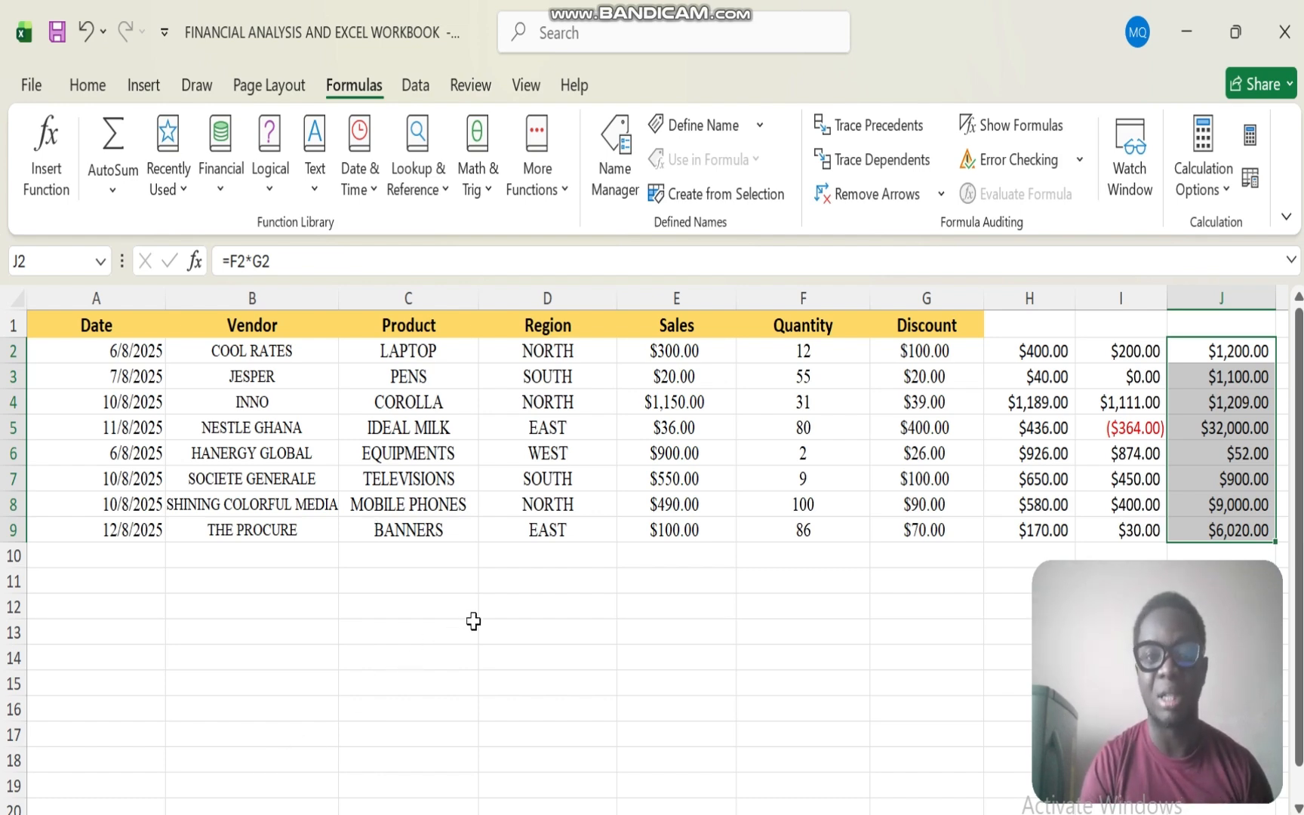
click(628, 560)
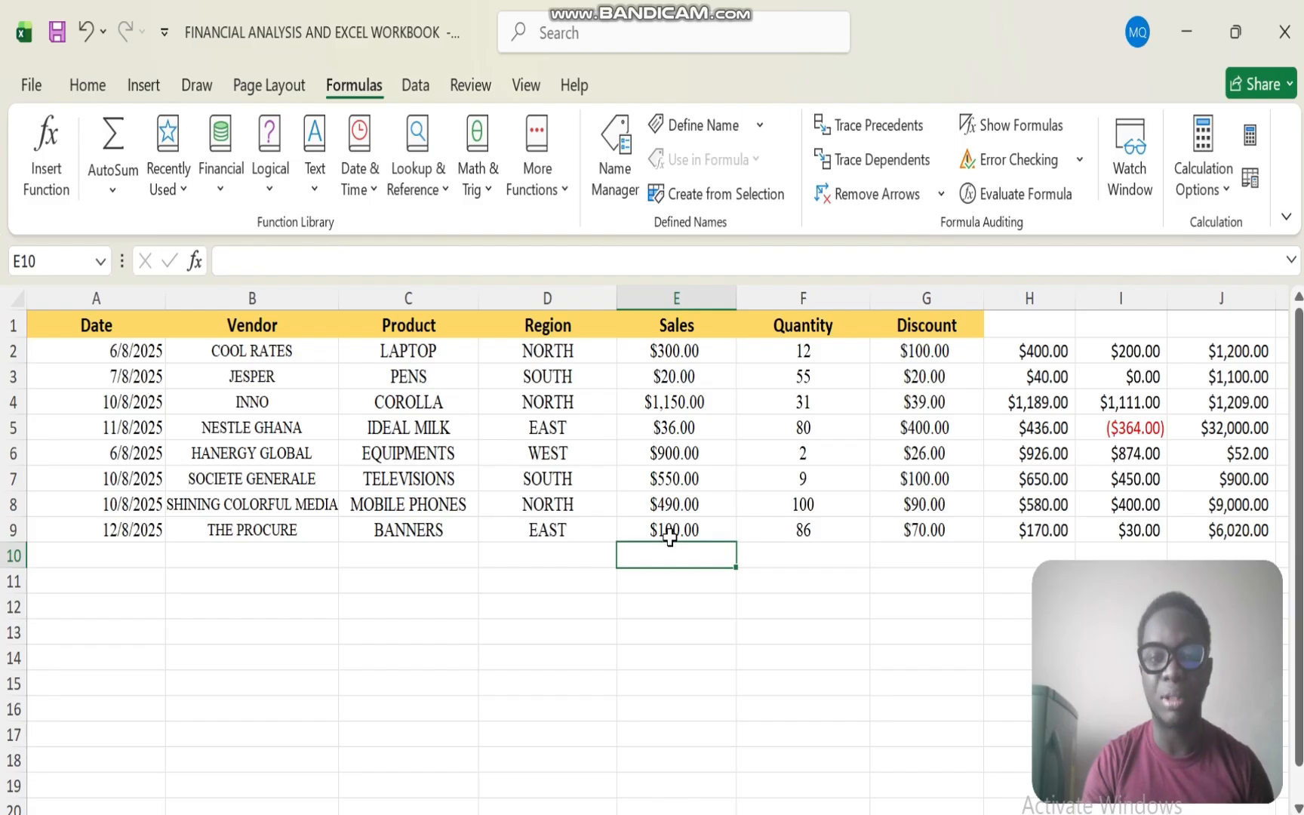
text(=)
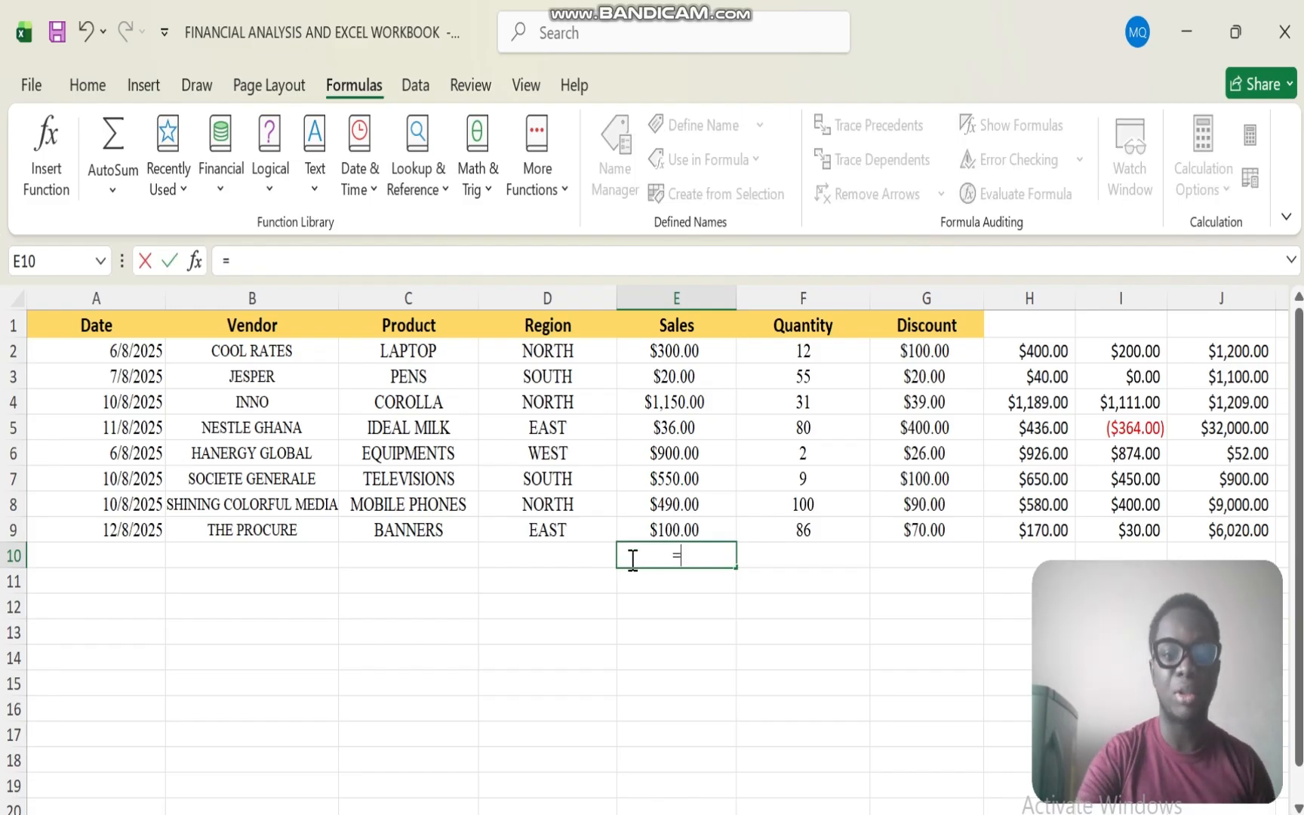
click(677, 350)
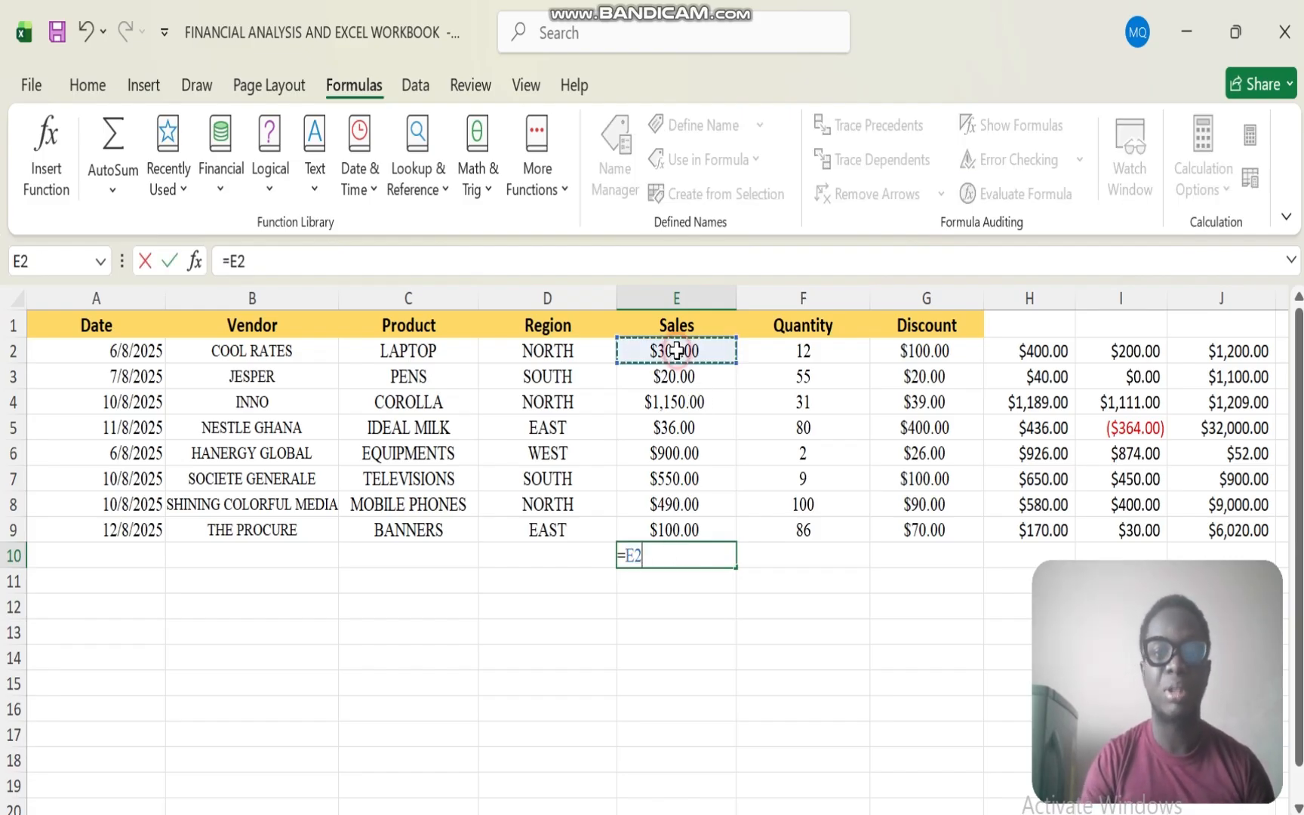
text(+)
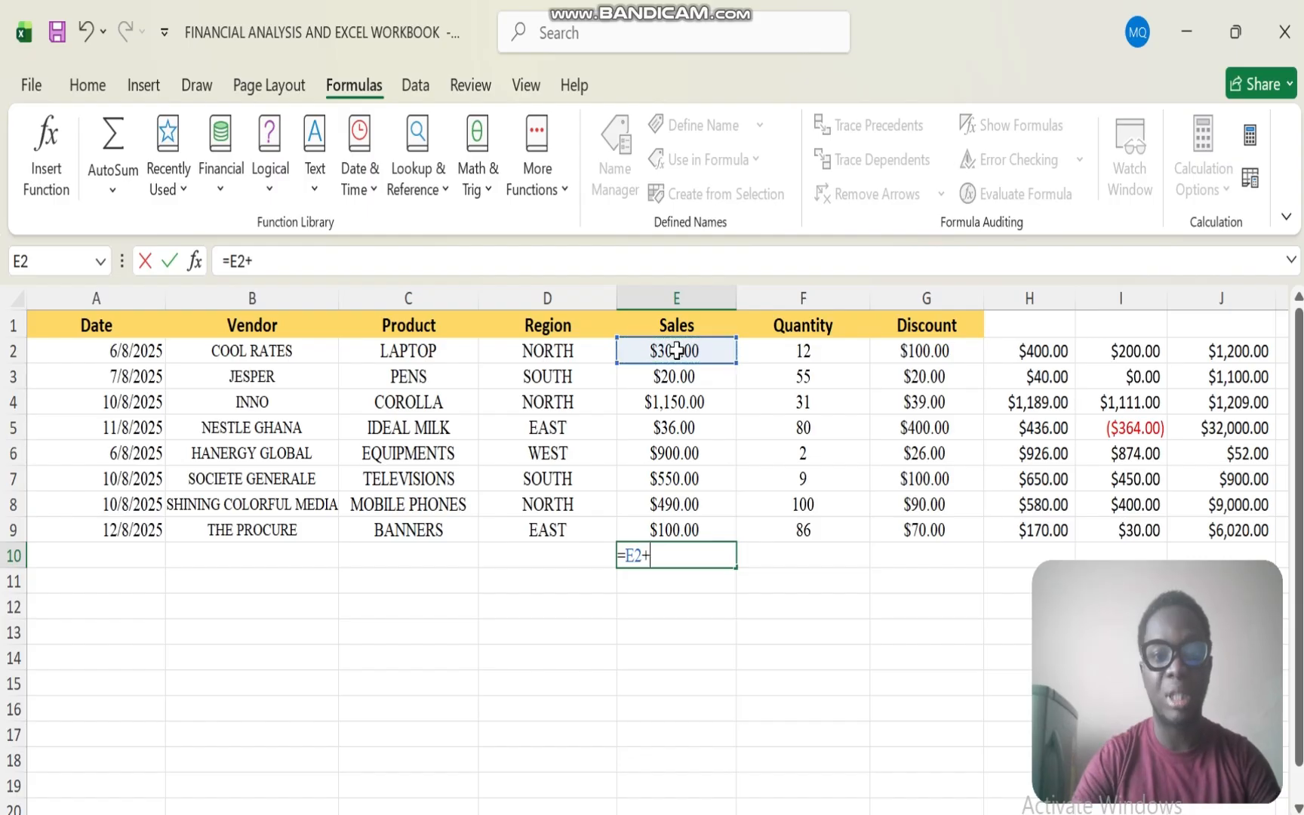
click(676, 378)
text(+)
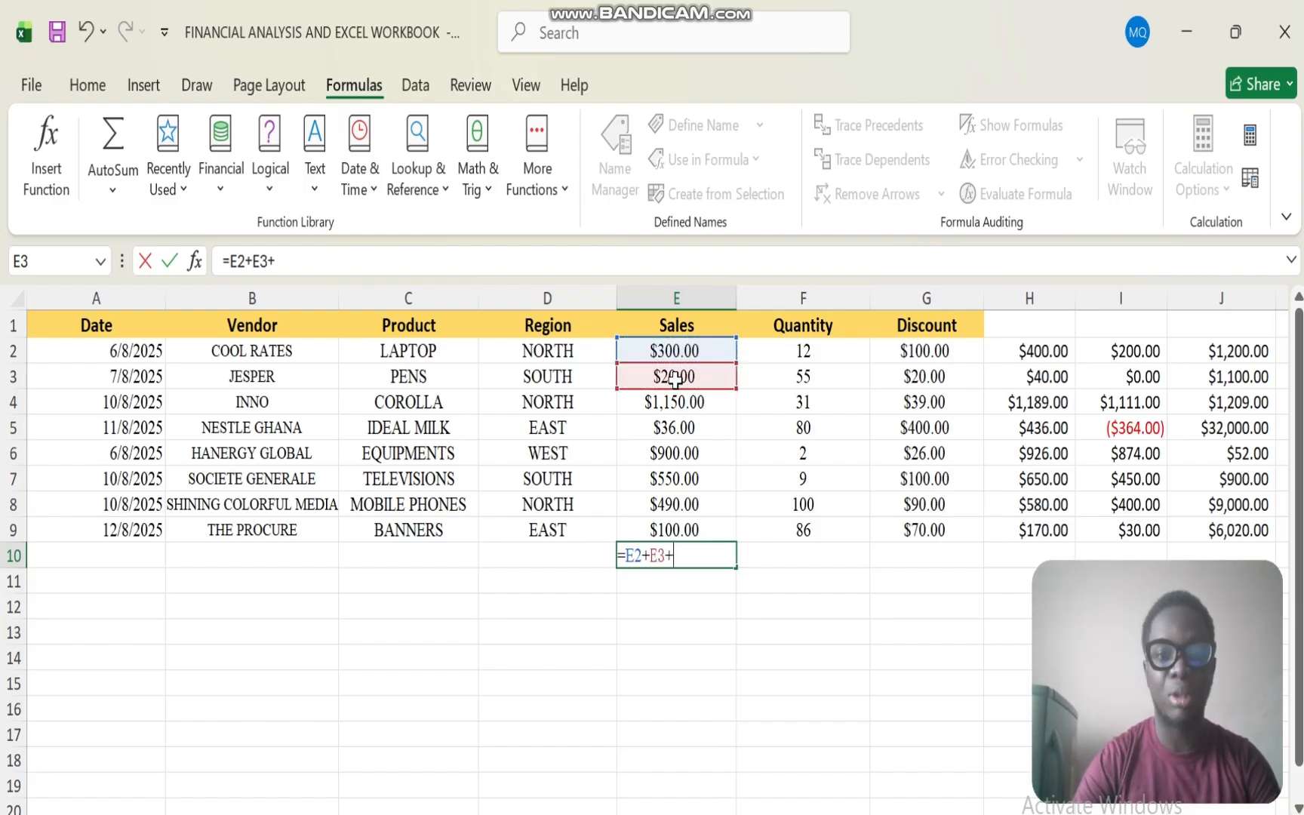
click(676, 404)
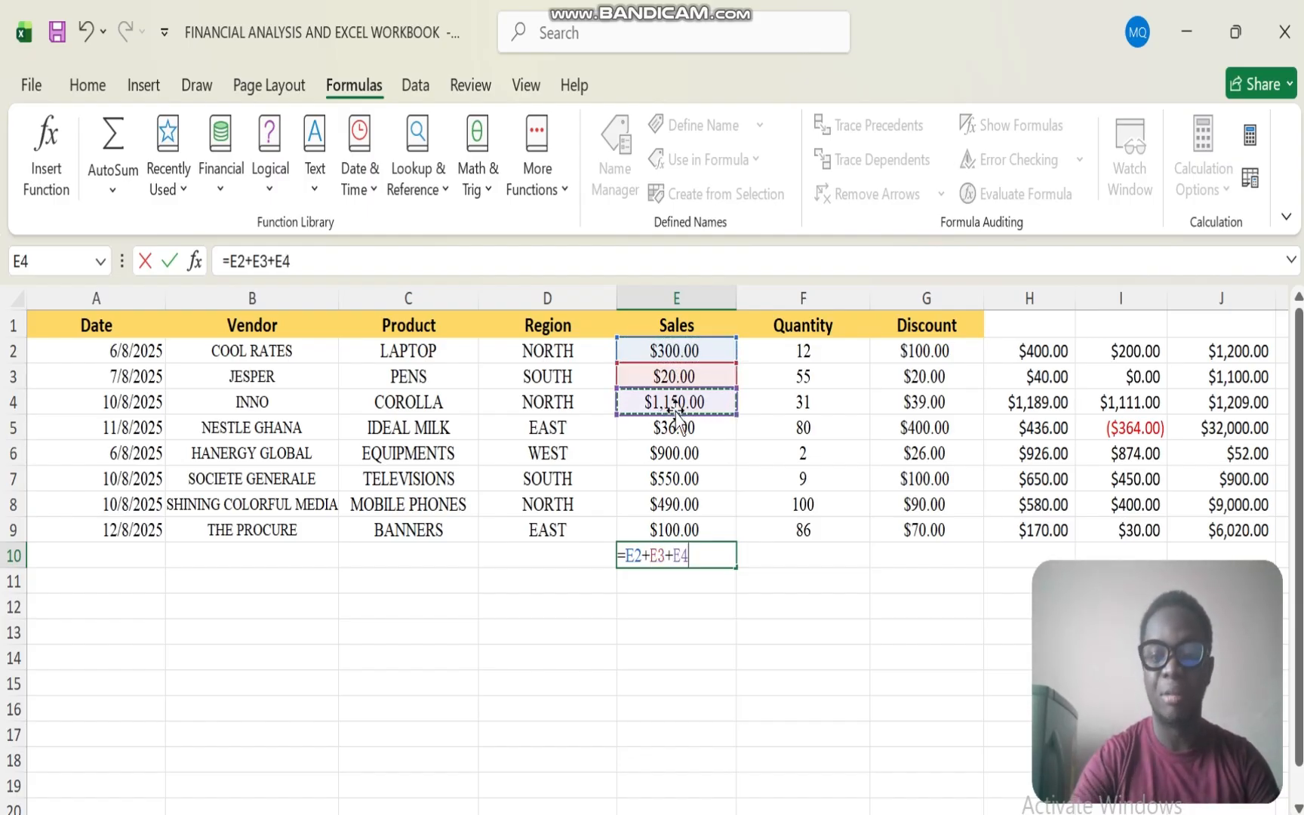
text(+)
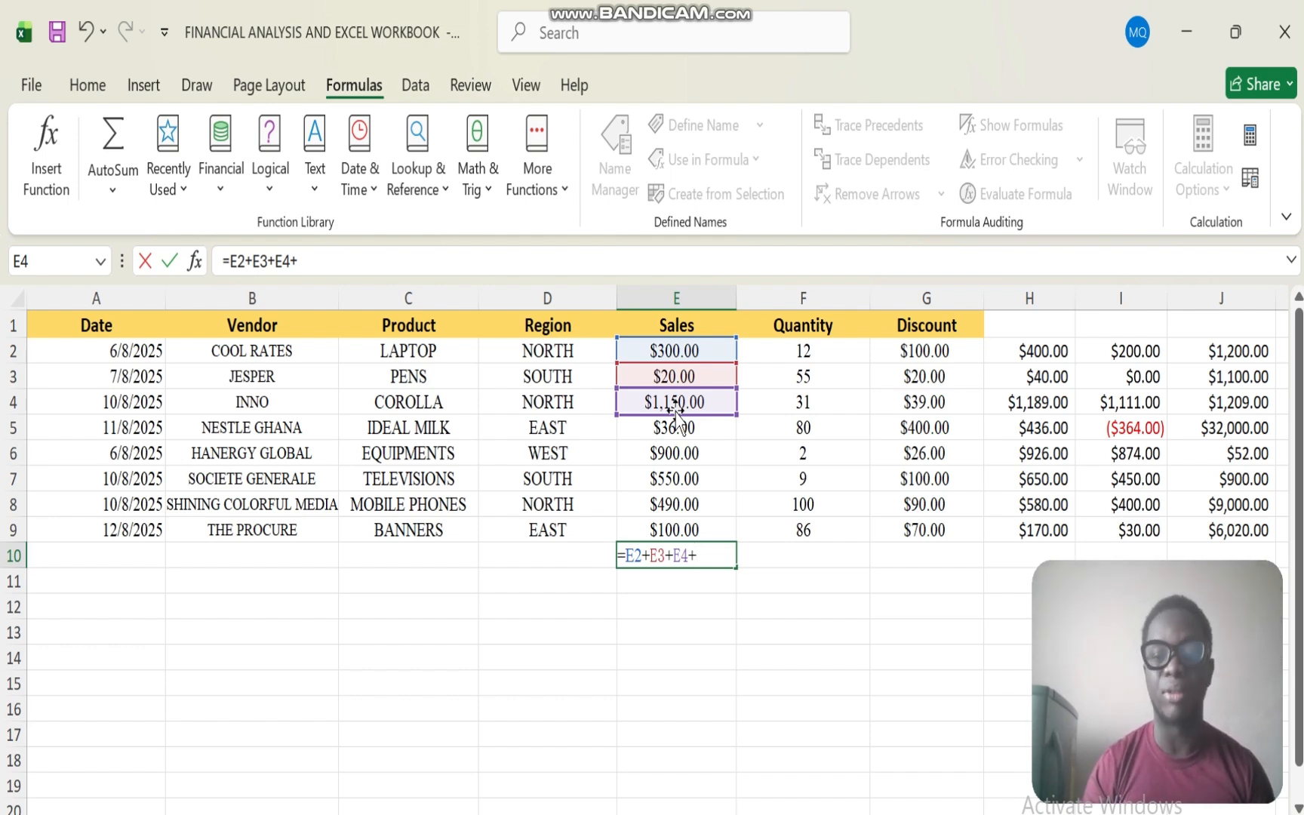
key(BackSpace)
key(Escape)
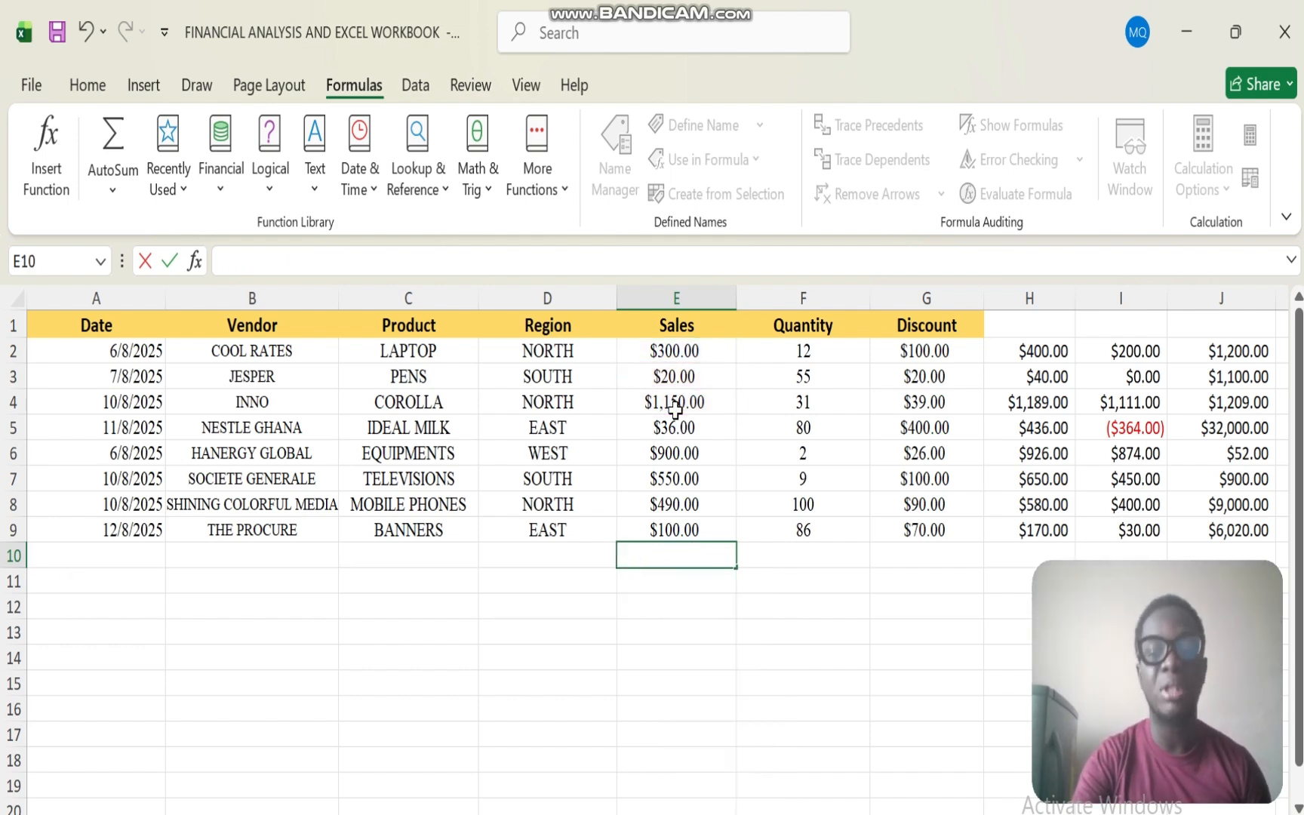
Step: Total the Sales column in E10 with =SUM(E2:E9) and reselect the cell to check its formula
text(=)
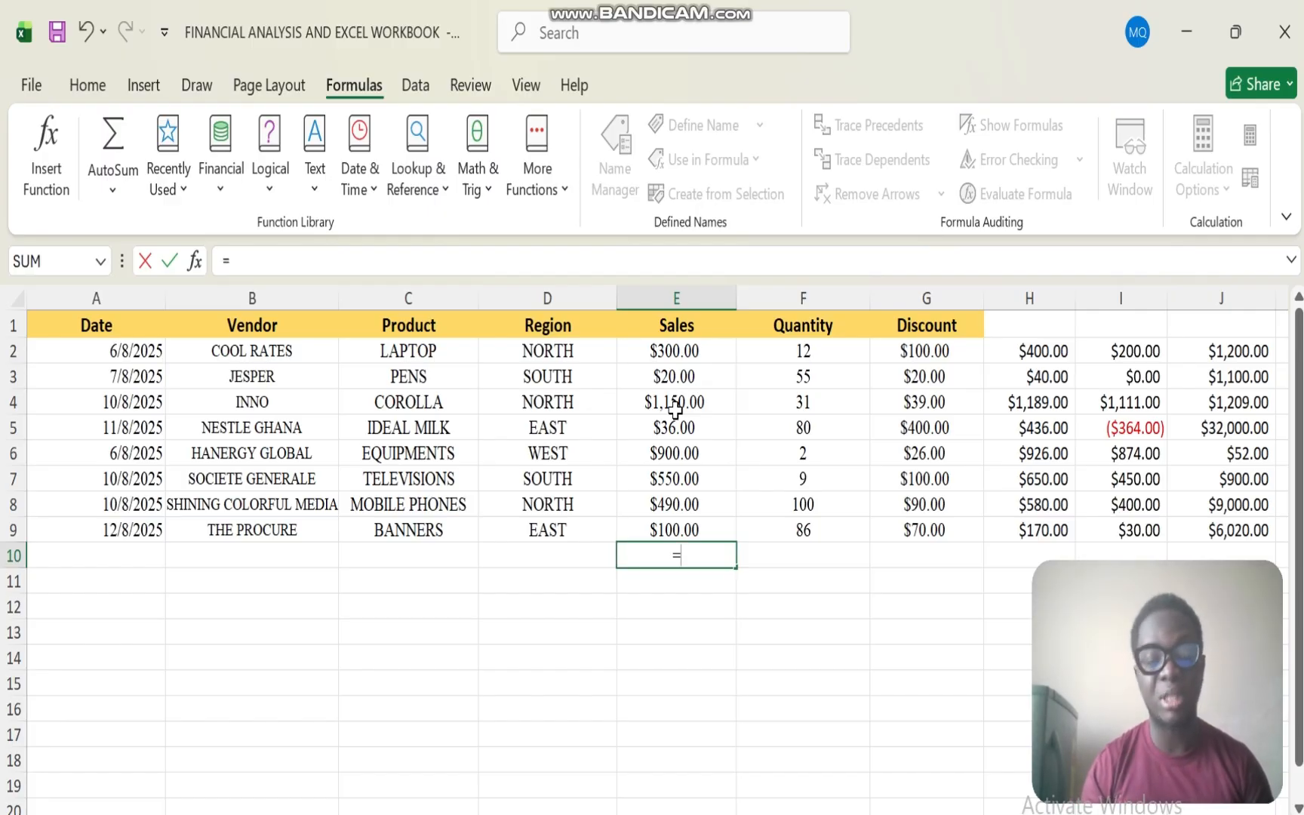
text(SUM)
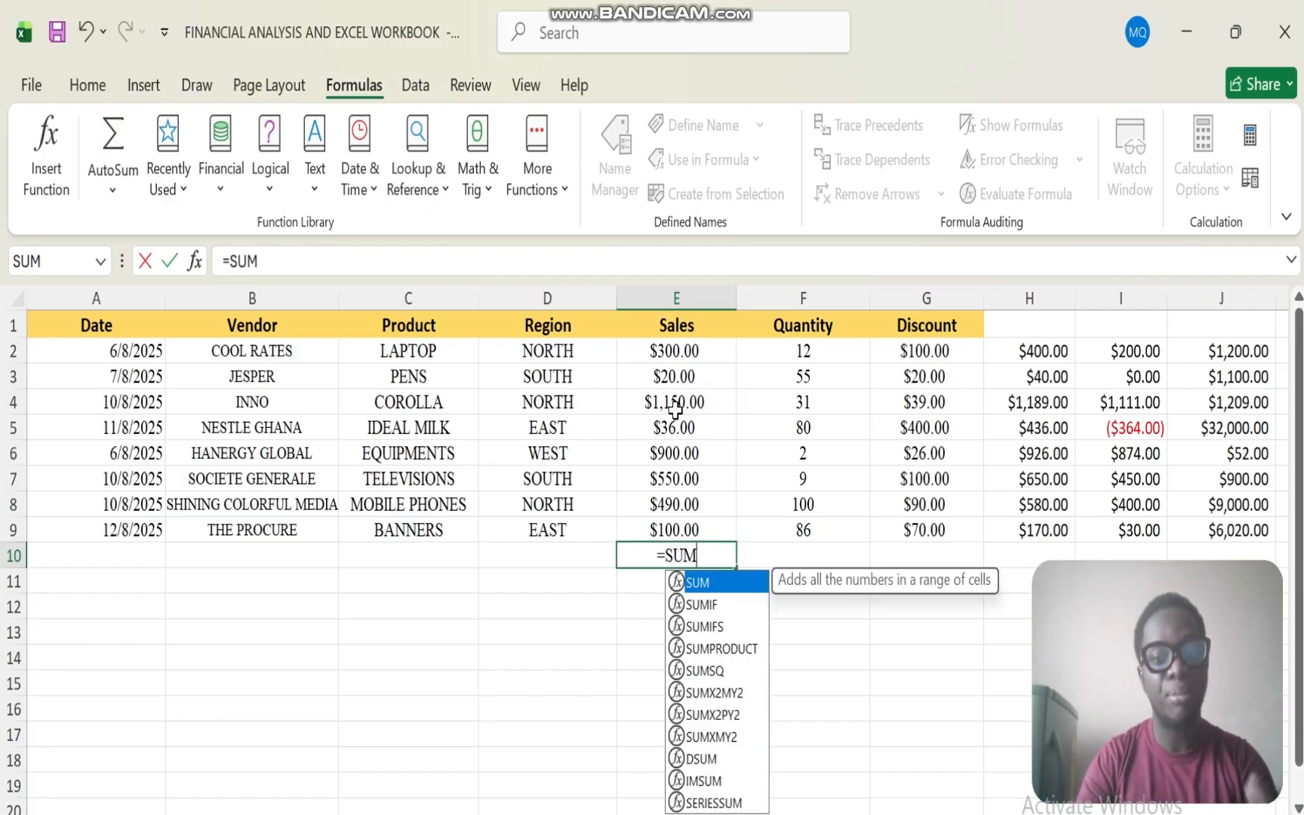
double_click(716, 590)
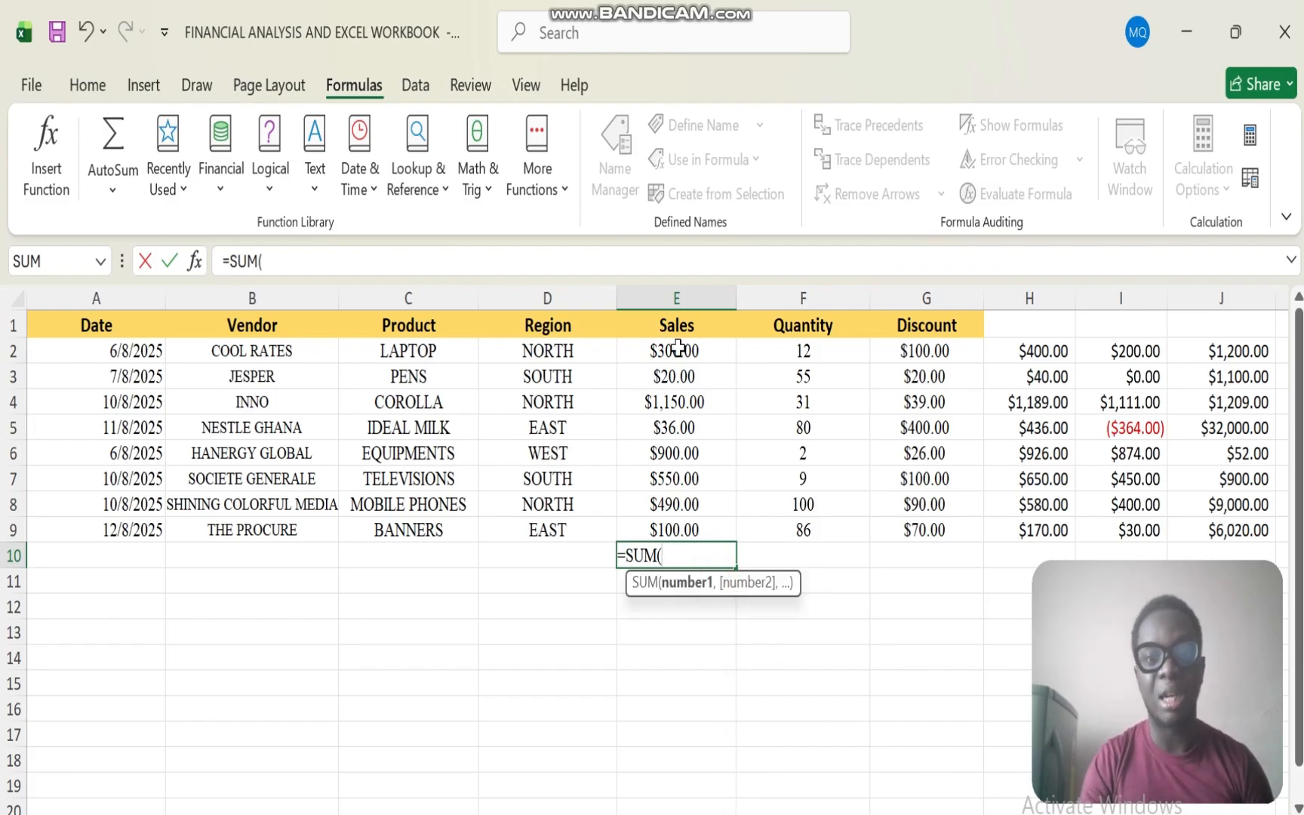
drag(678, 348, 682, 528)
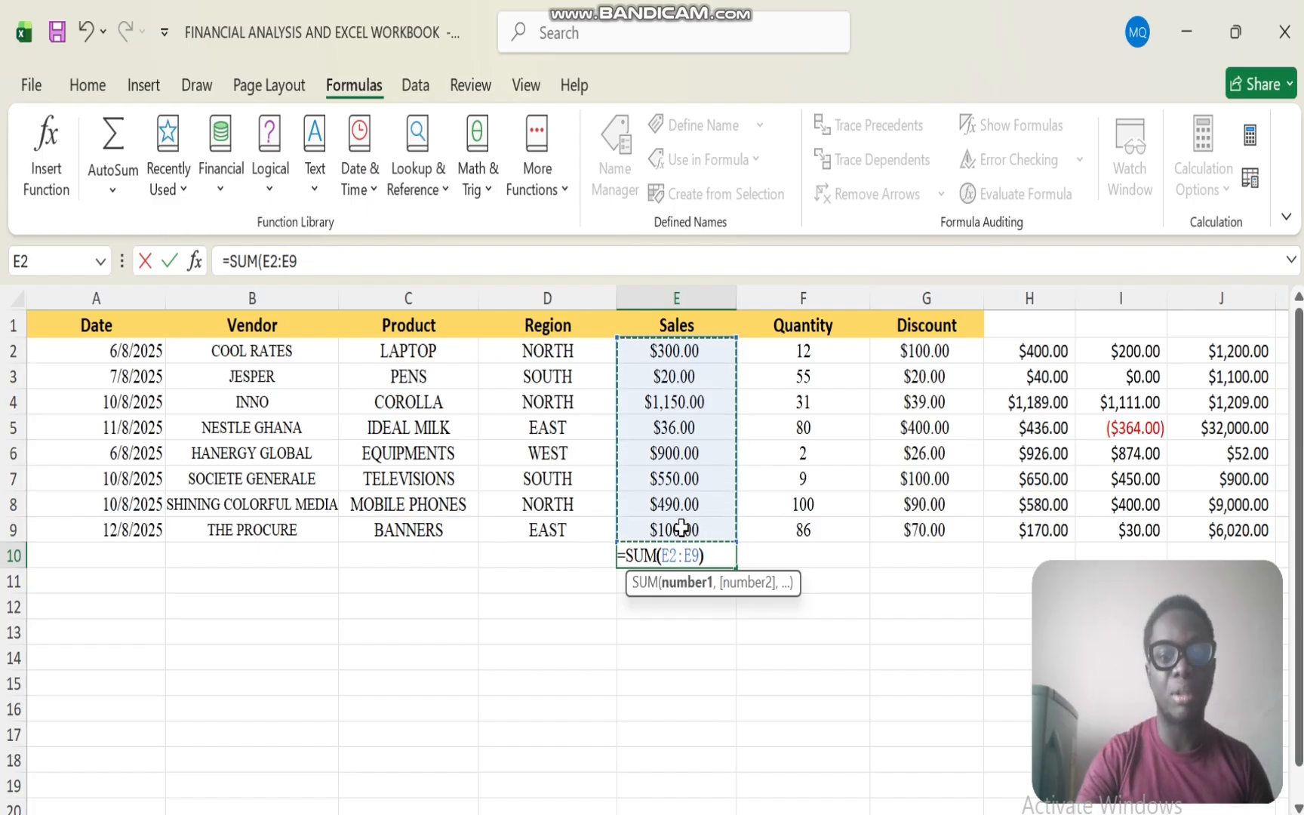
key(Return)
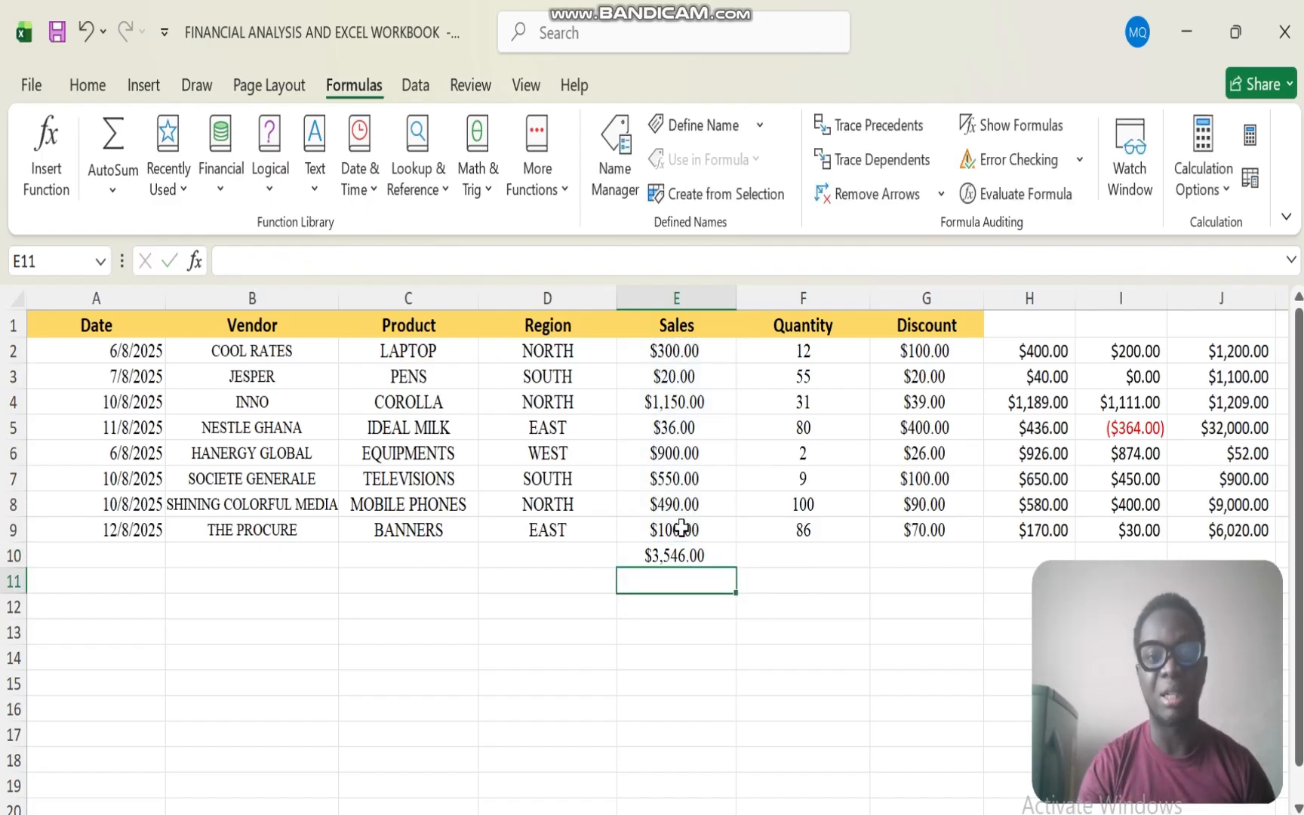
click(667, 556)
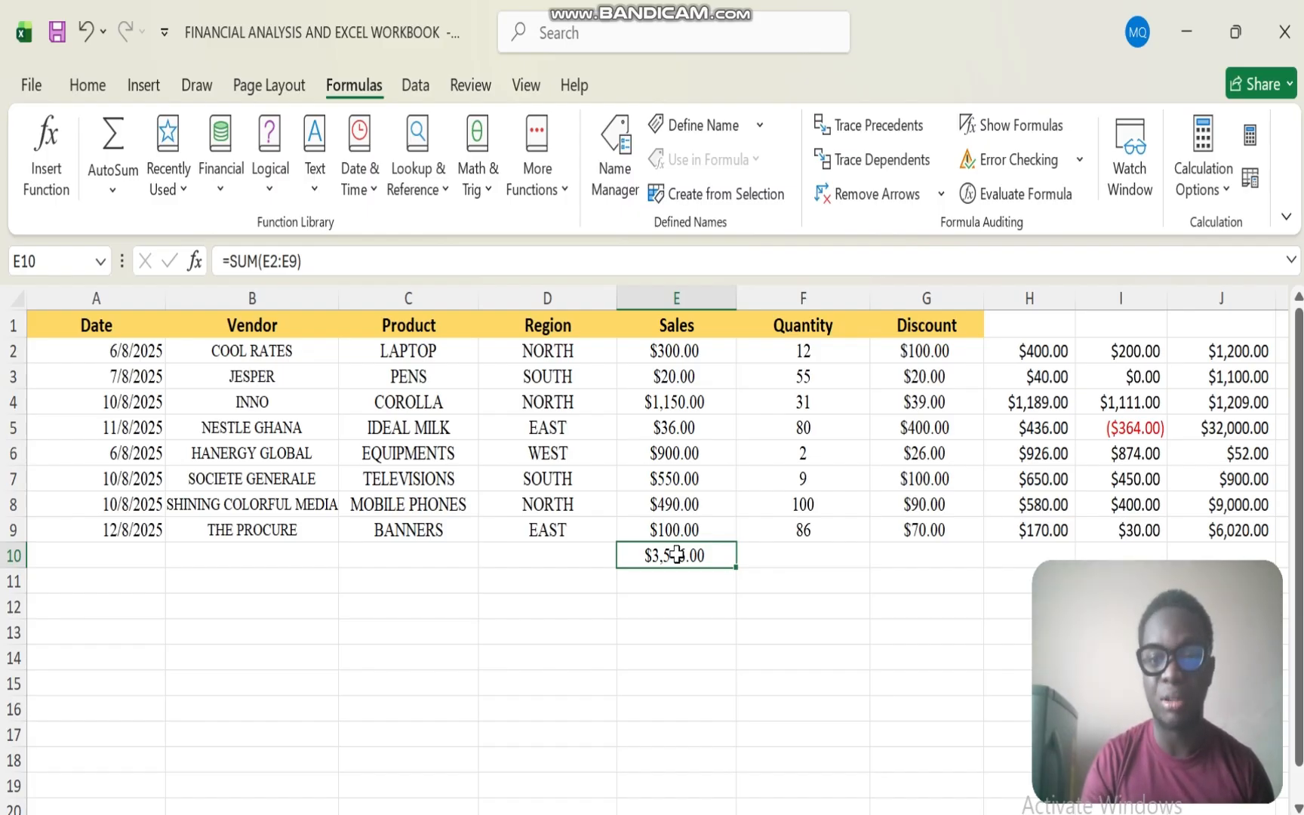
Step: Multiply all Quantity values in F10 with =PRODUCT(F2:F9) and inspect the range the formula references
click(785, 559)
text(=)
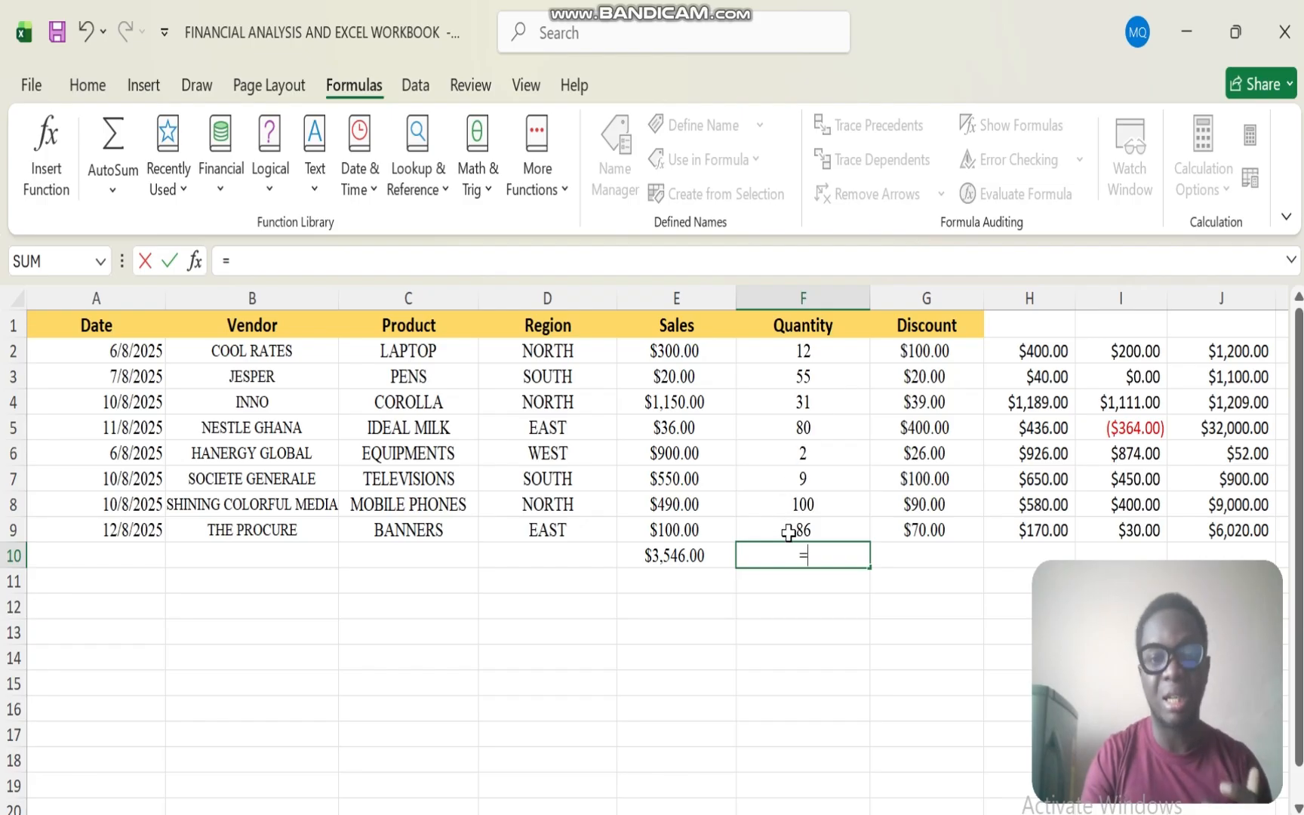
text(PRO)
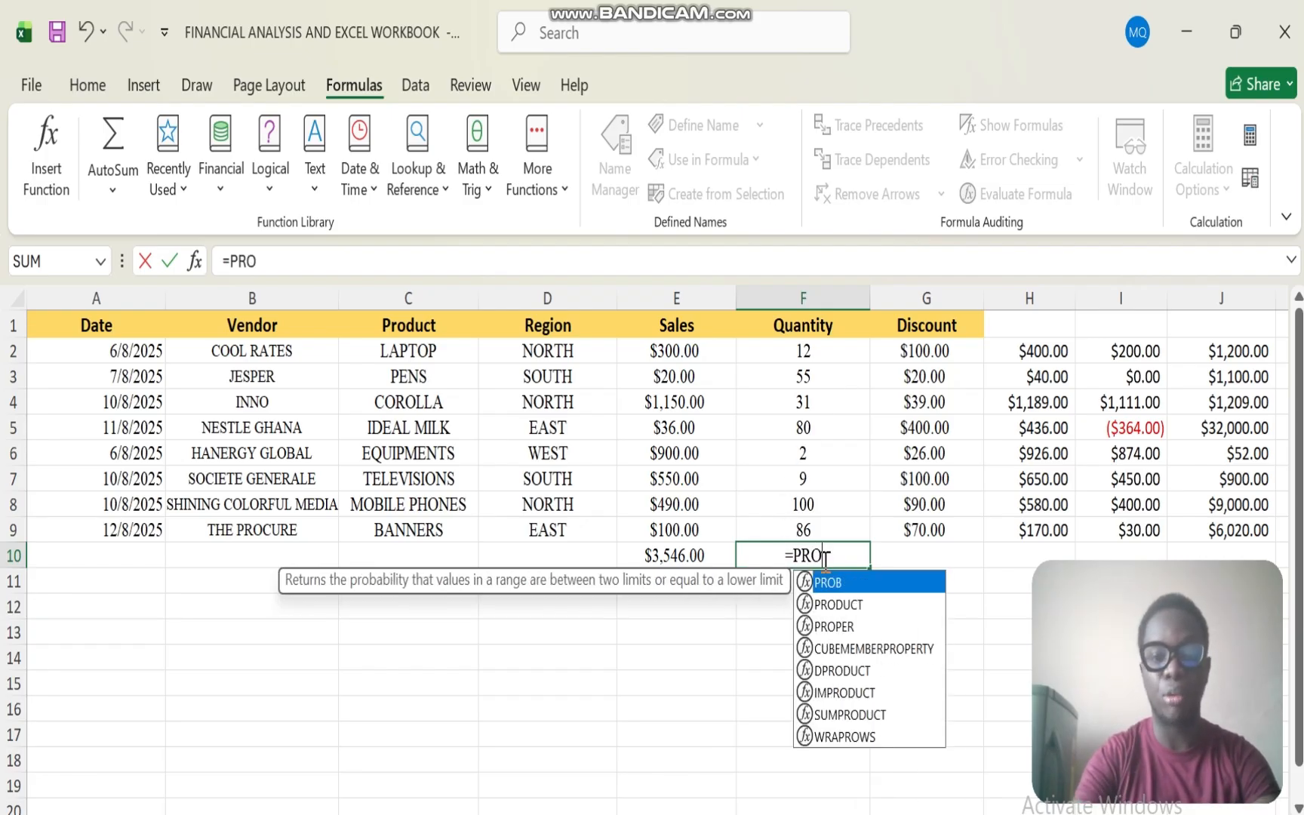
text(DU)
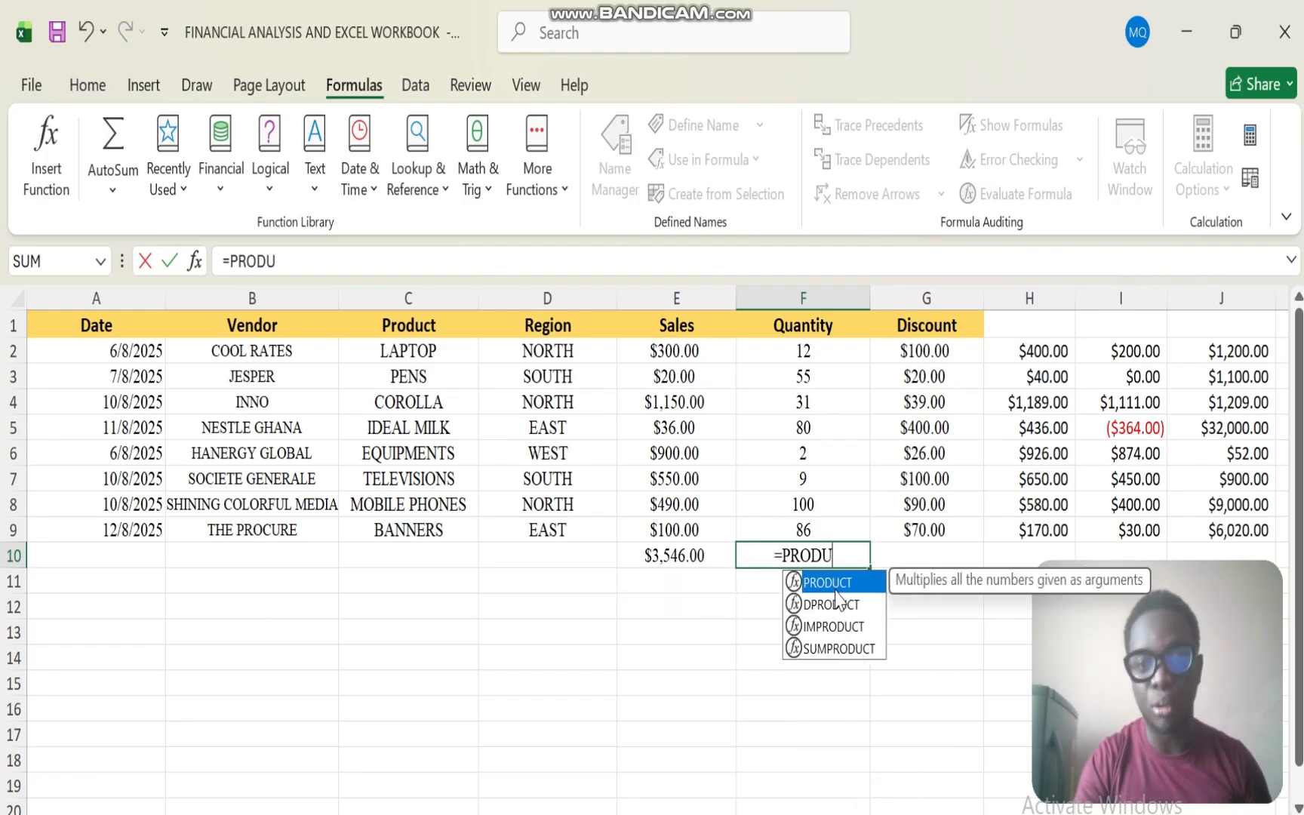
double_click(831, 583)
drag(813, 353, 815, 522)
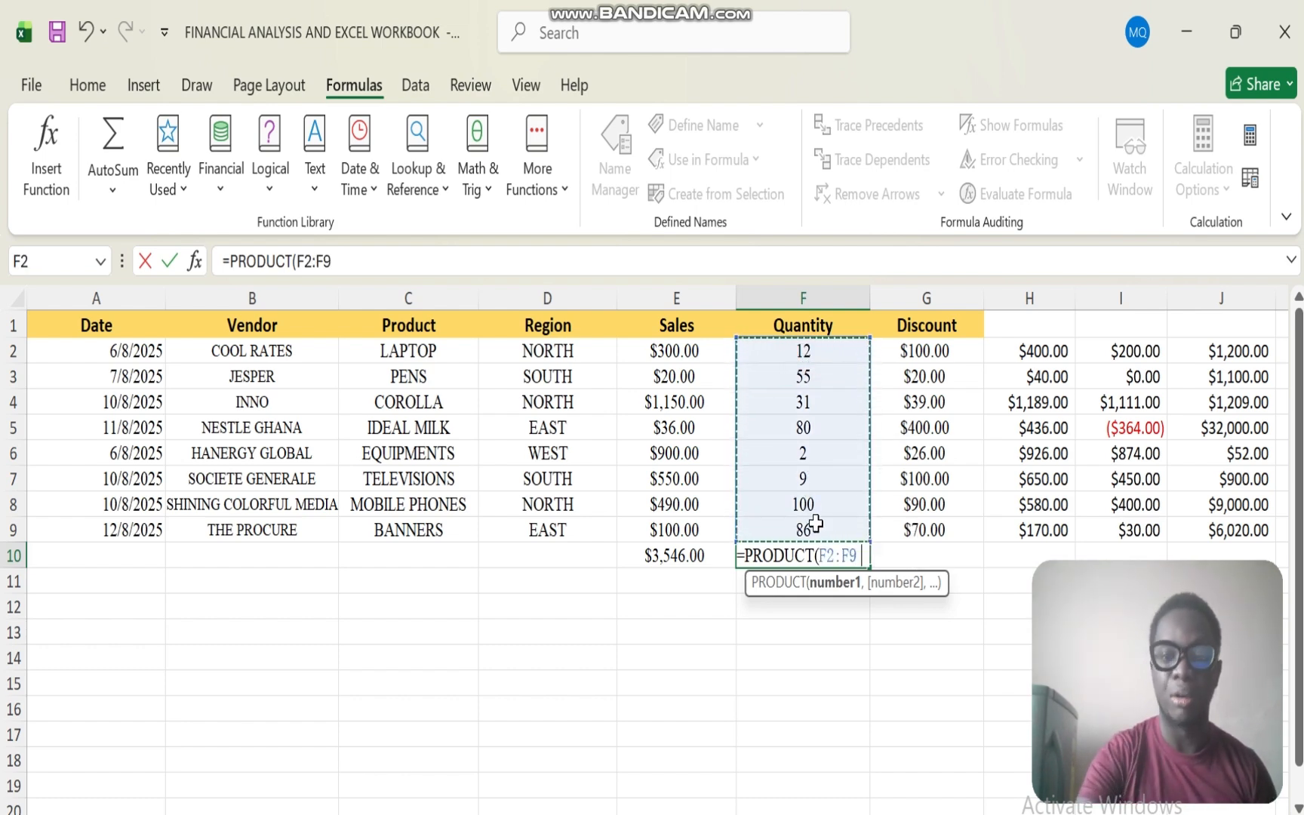
text())
key(Return)
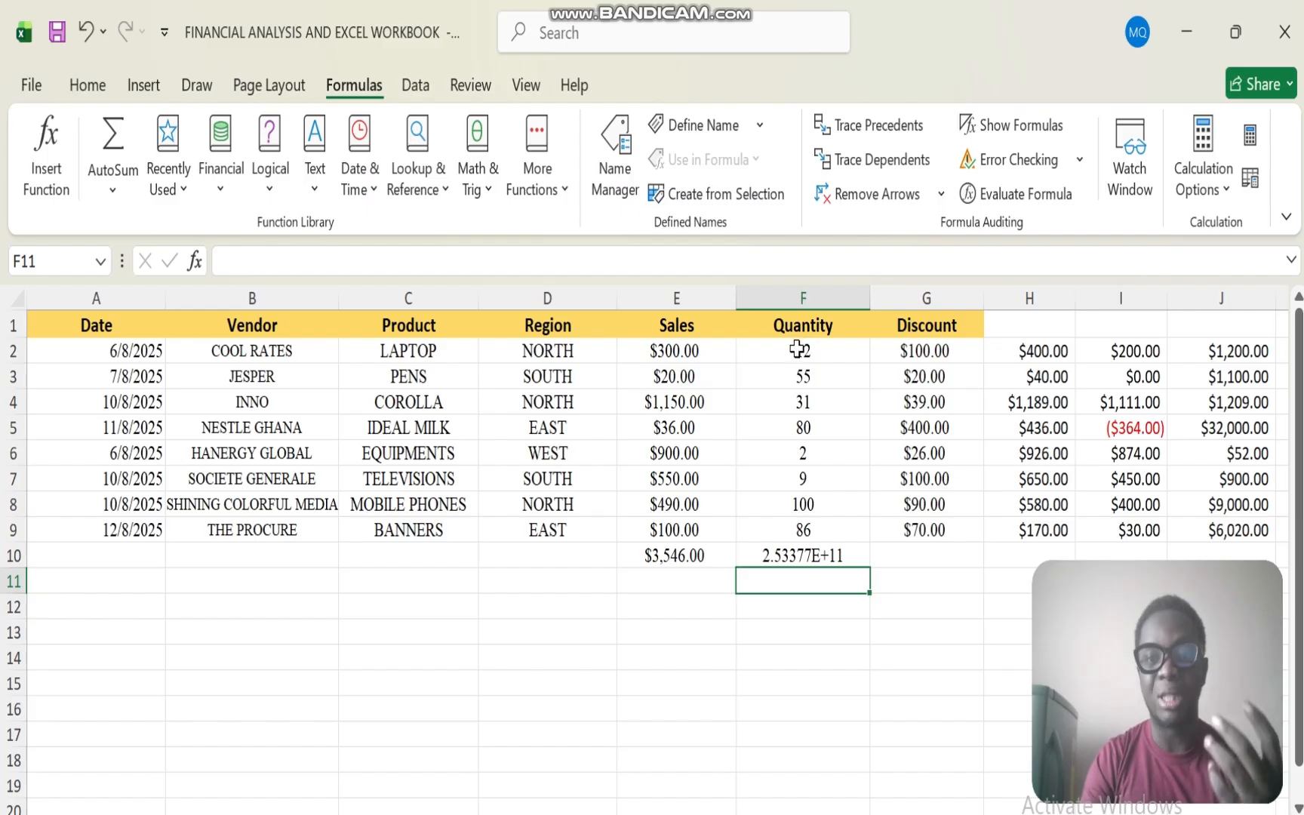
click(797, 557)
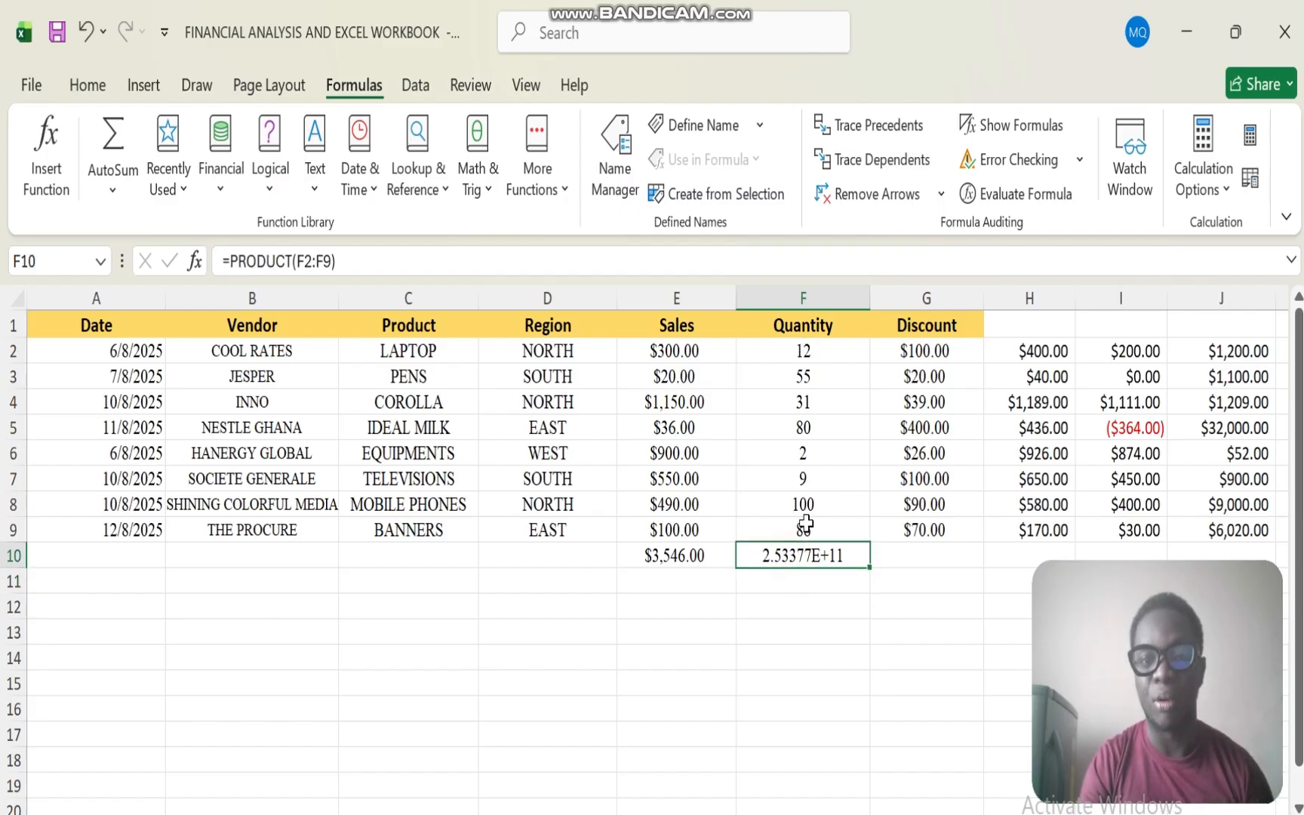
double_click(764, 558)
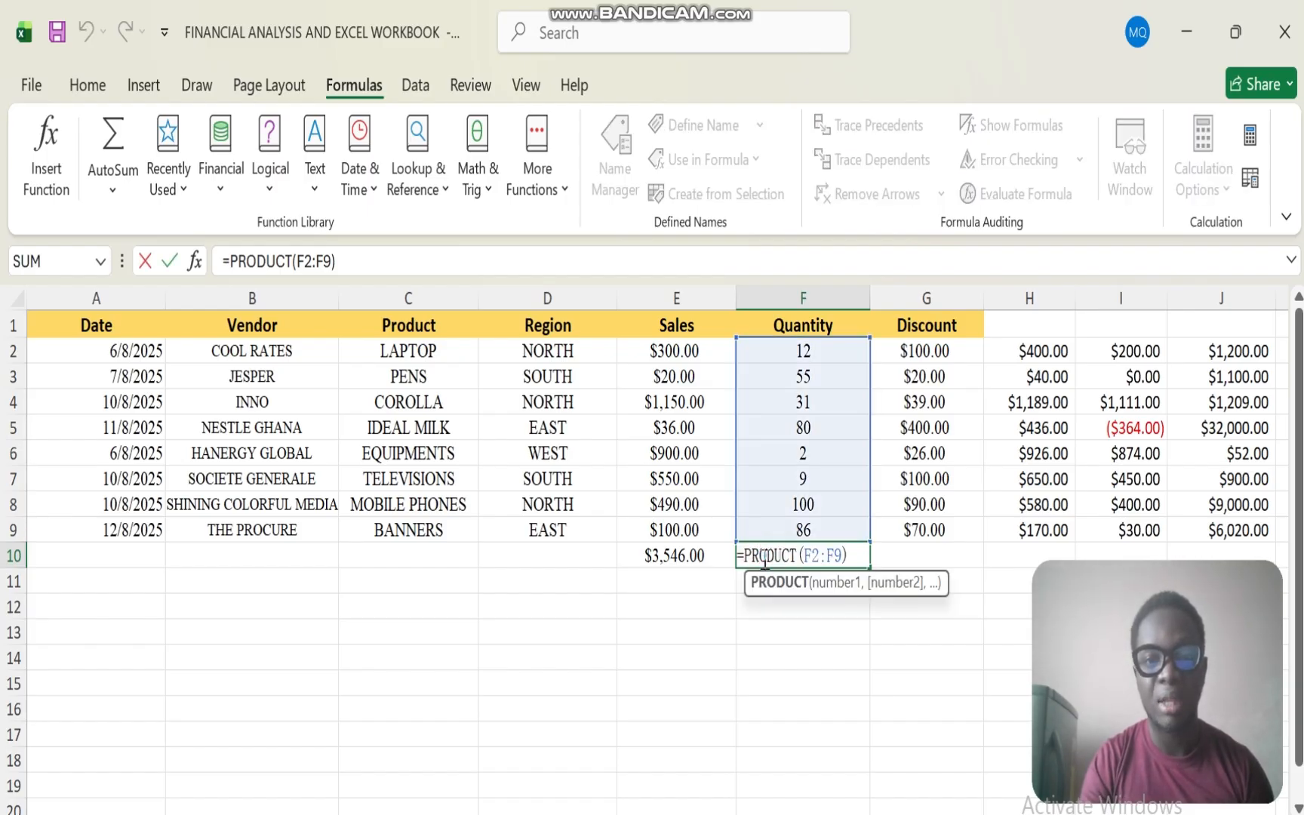
click(827, 608)
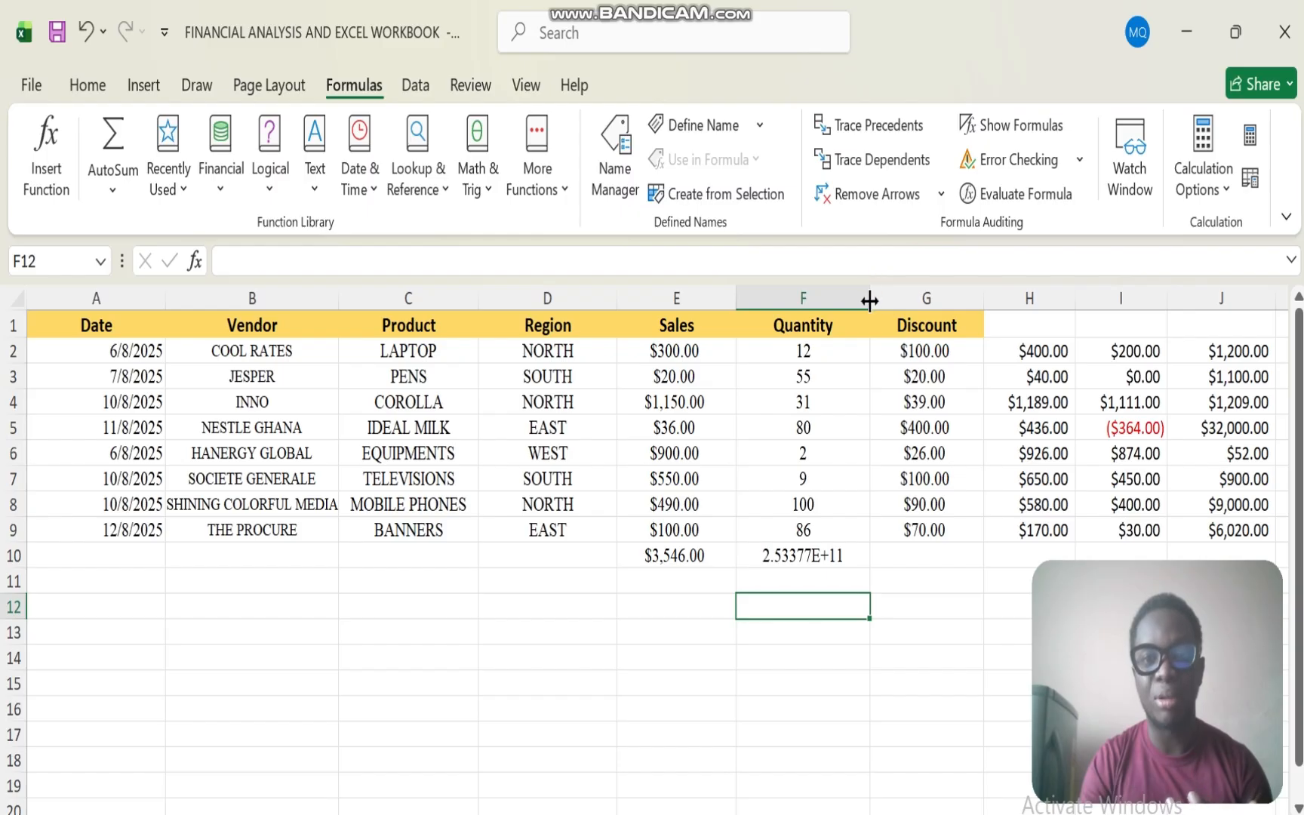
Step: Format the Quantity product in F10 as Number and adjust column F's width to fit it
drag(869, 301, 982, 301)
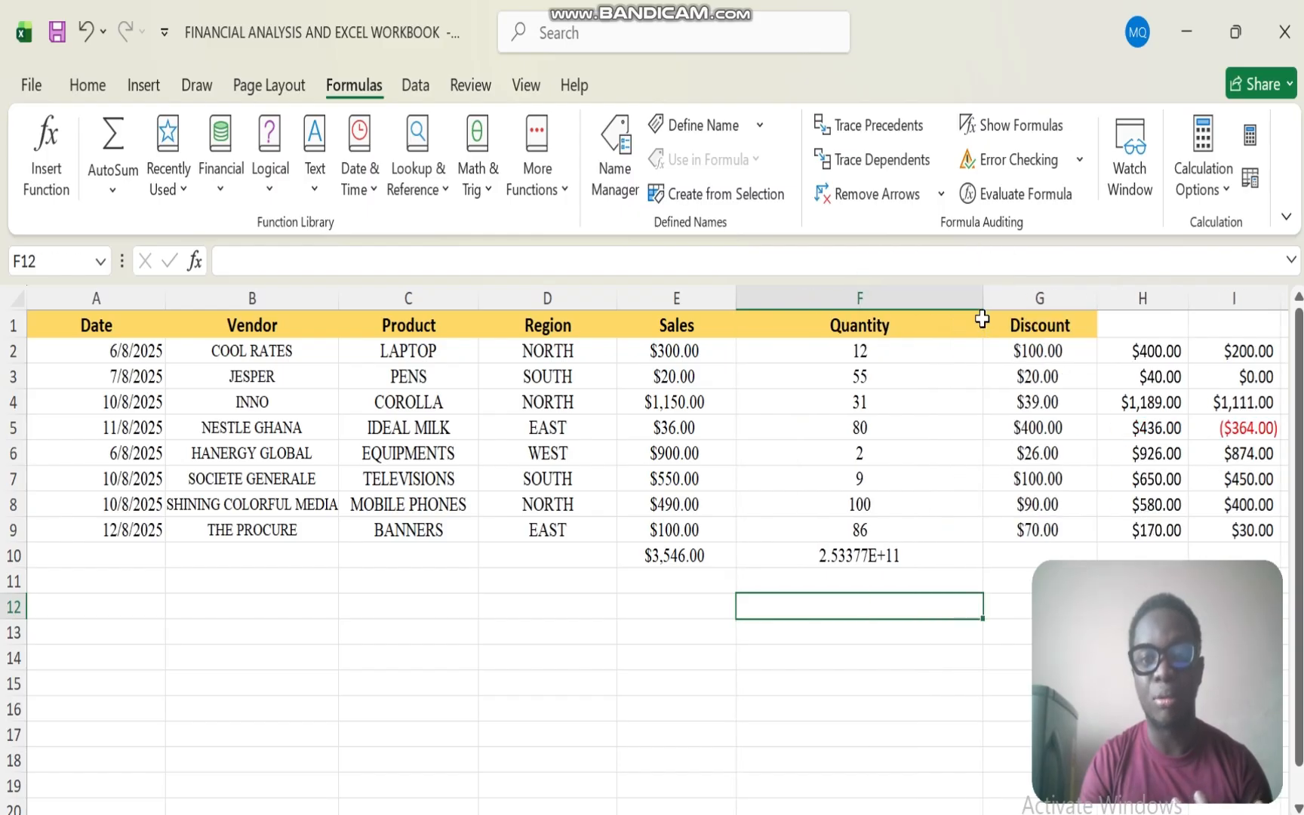
click(838, 553)
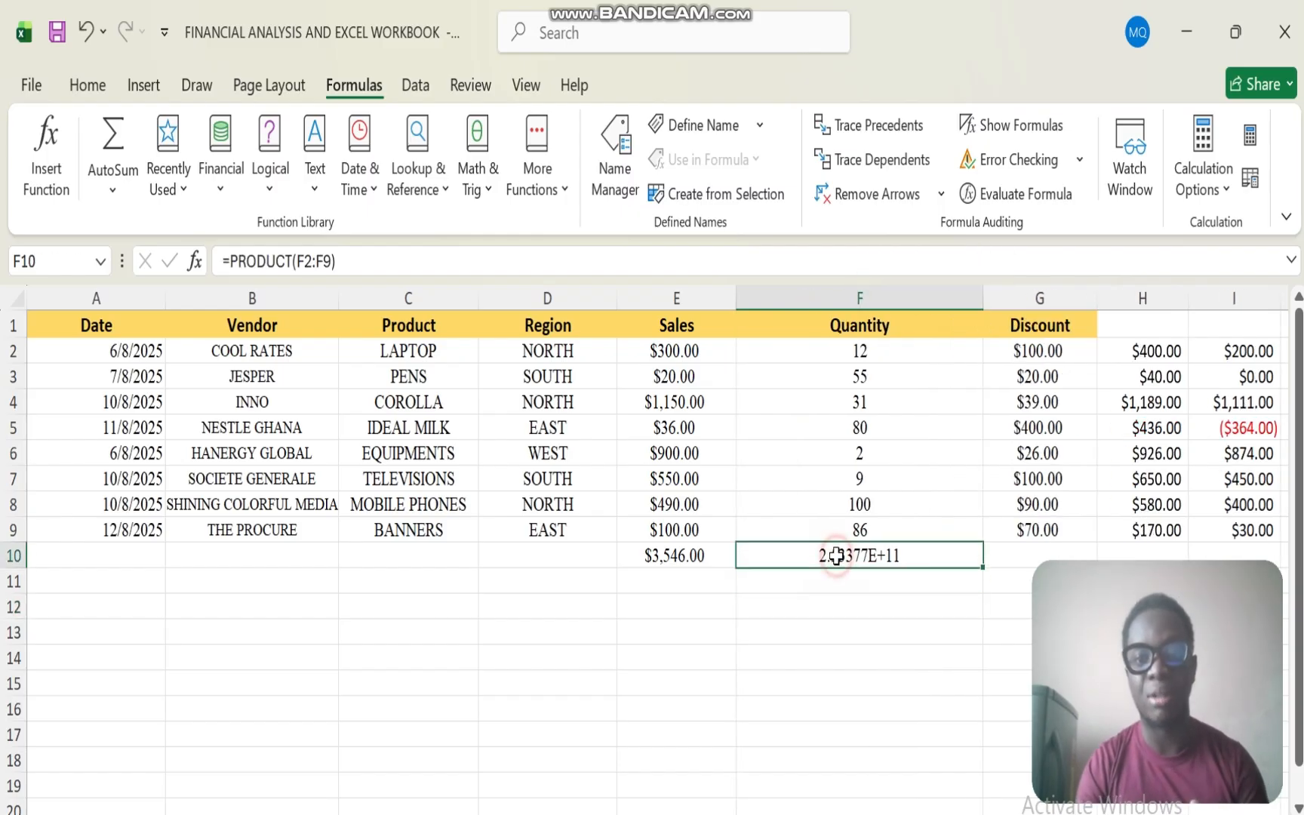
click(81, 86)
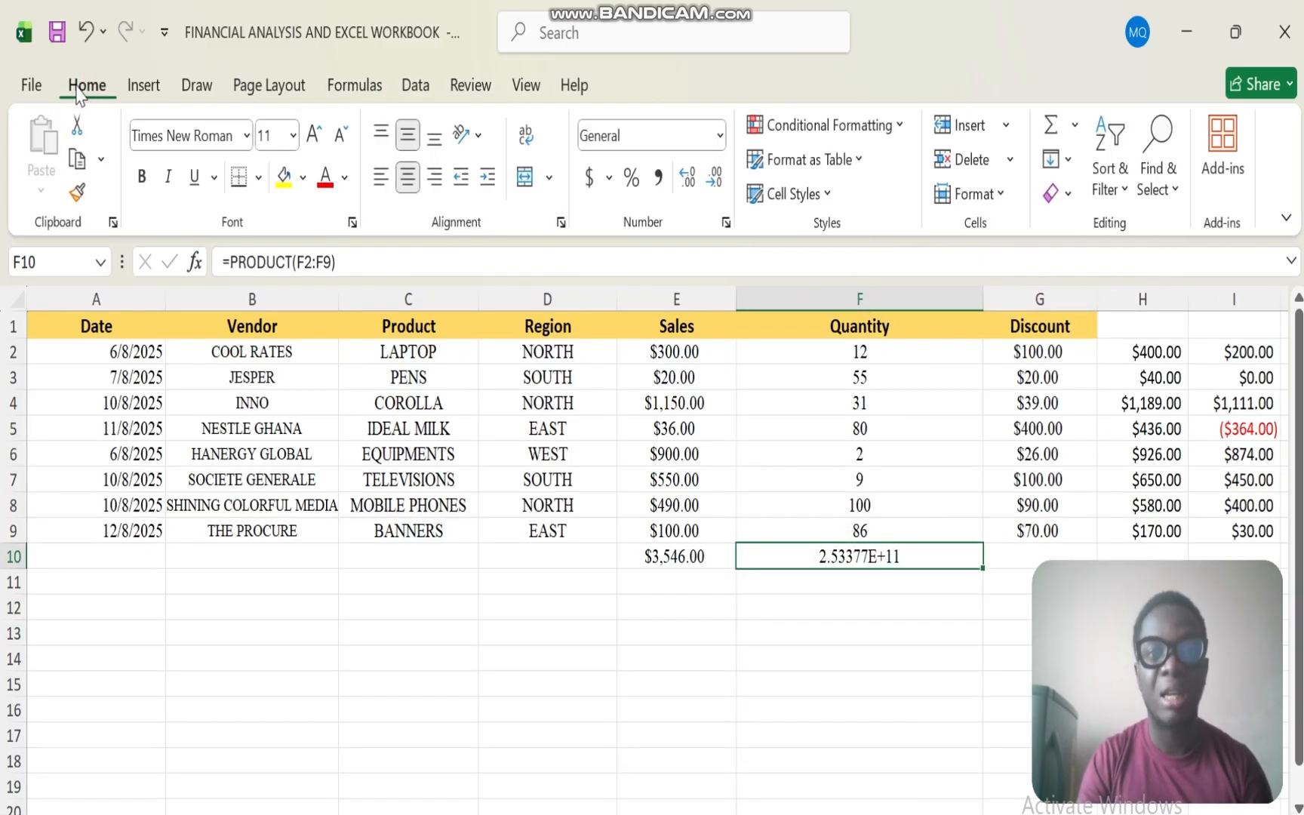
click(721, 138)
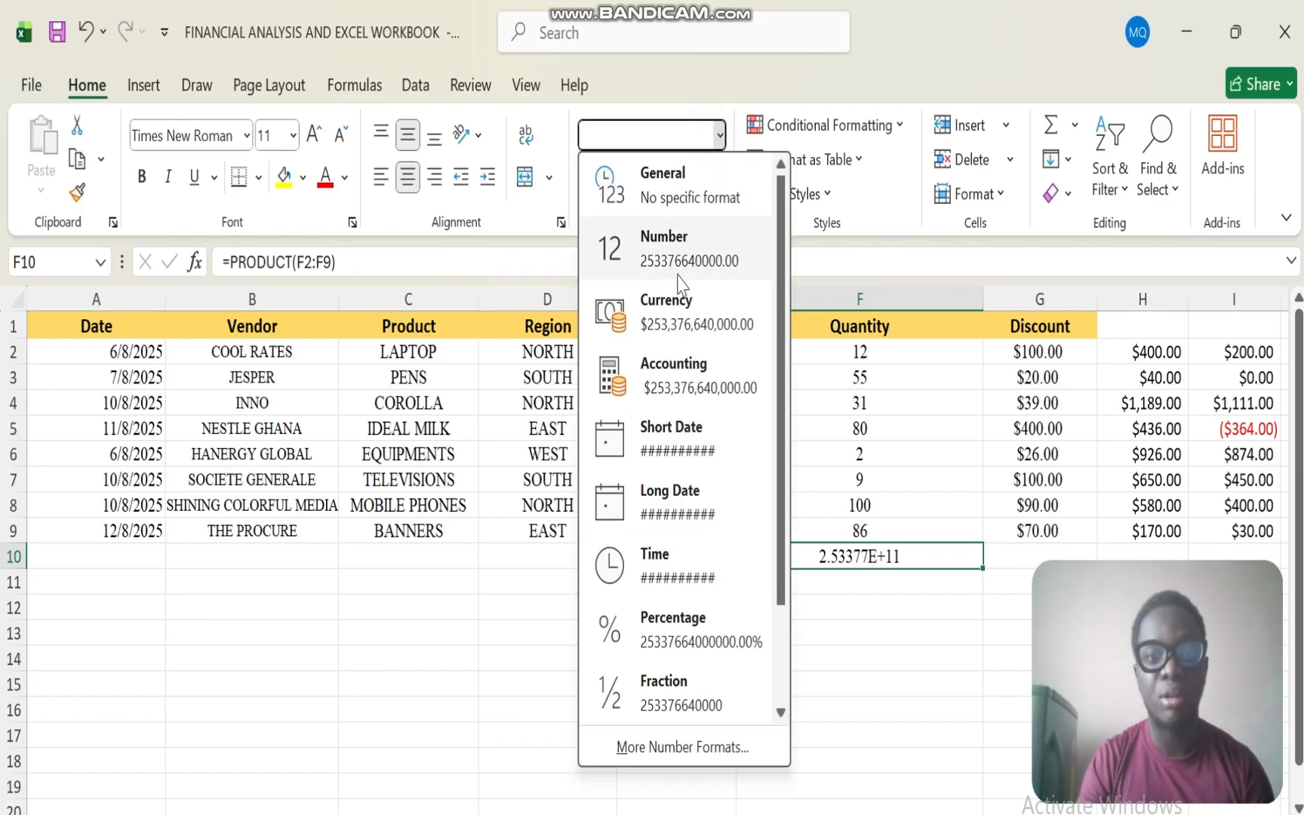
click(664, 253)
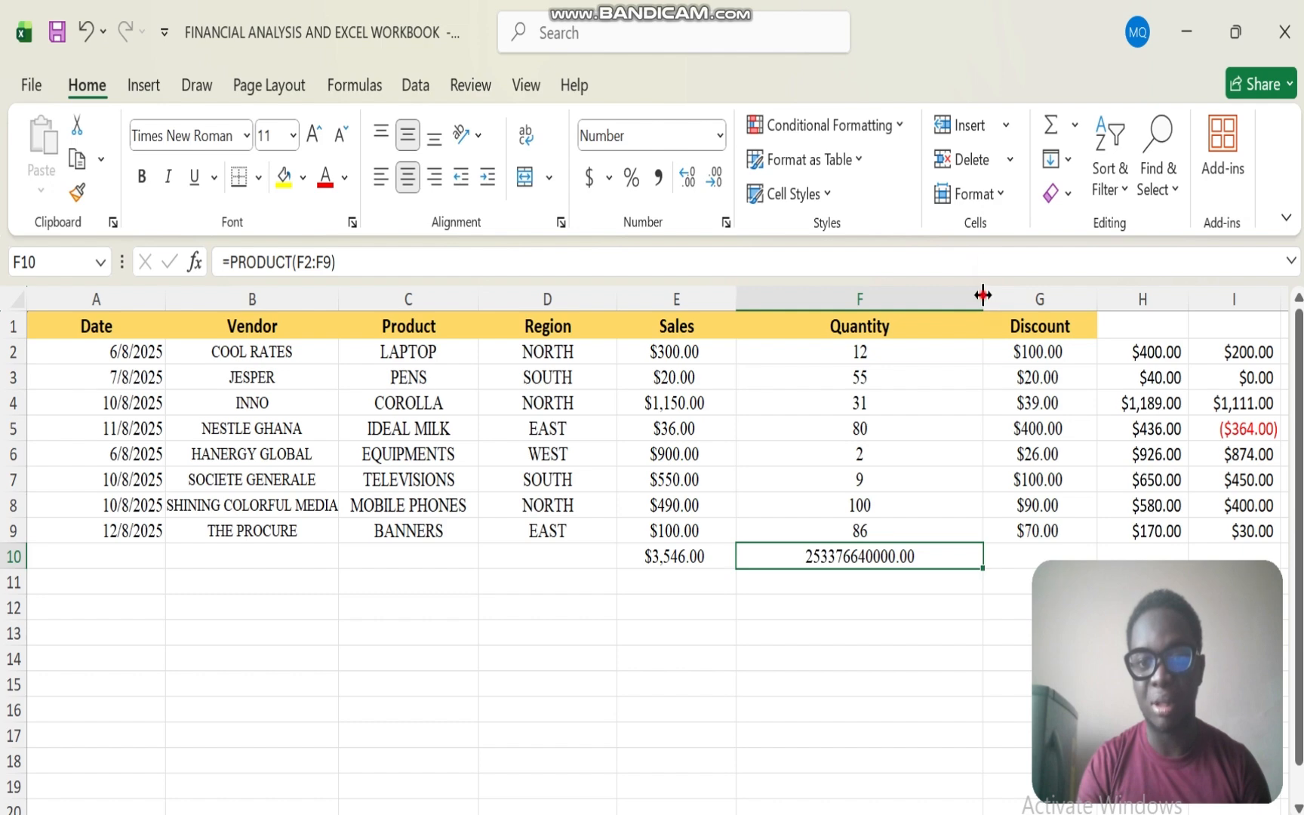
drag(983, 295, 928, 337)
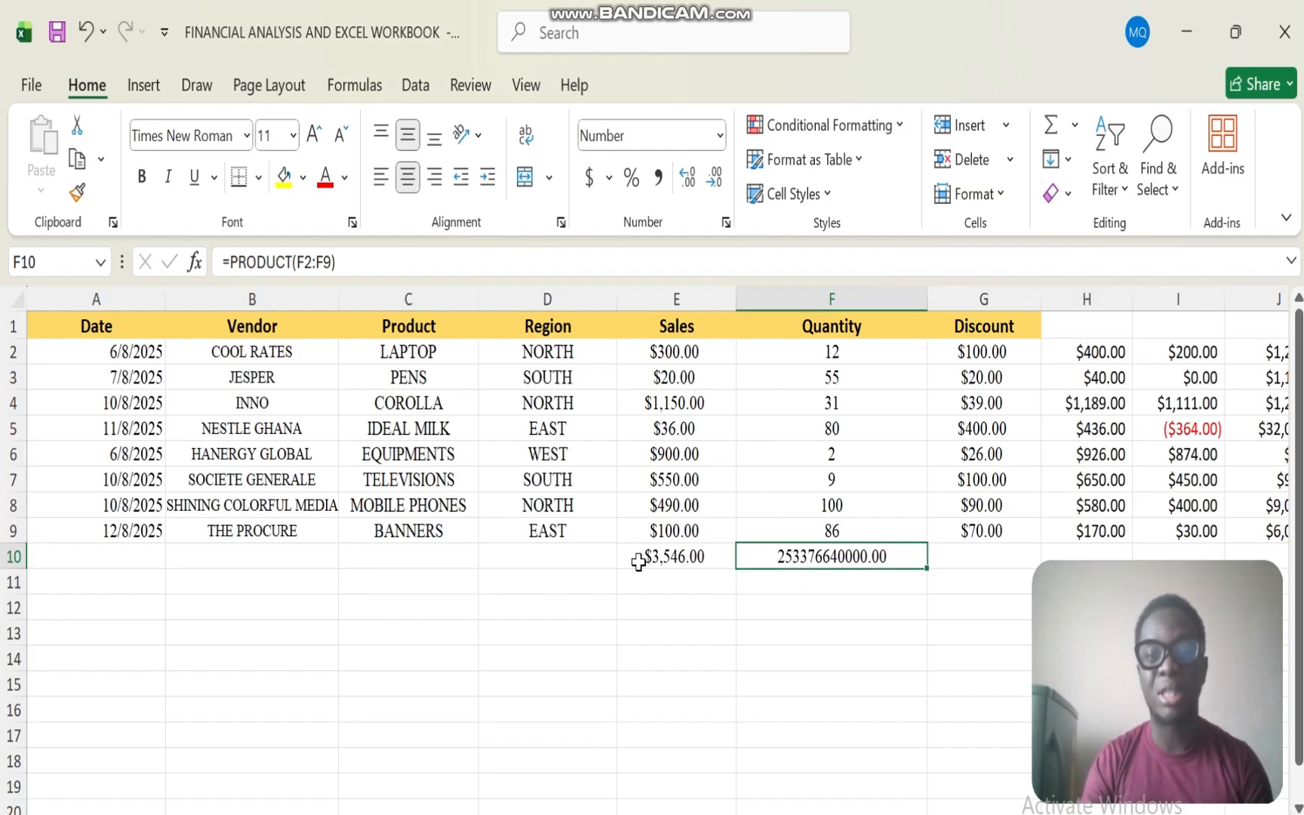
Step: Review the Sales total in E10 and the Quantity product in F10, and clear the PRODUCT formula from F10
click(665, 559)
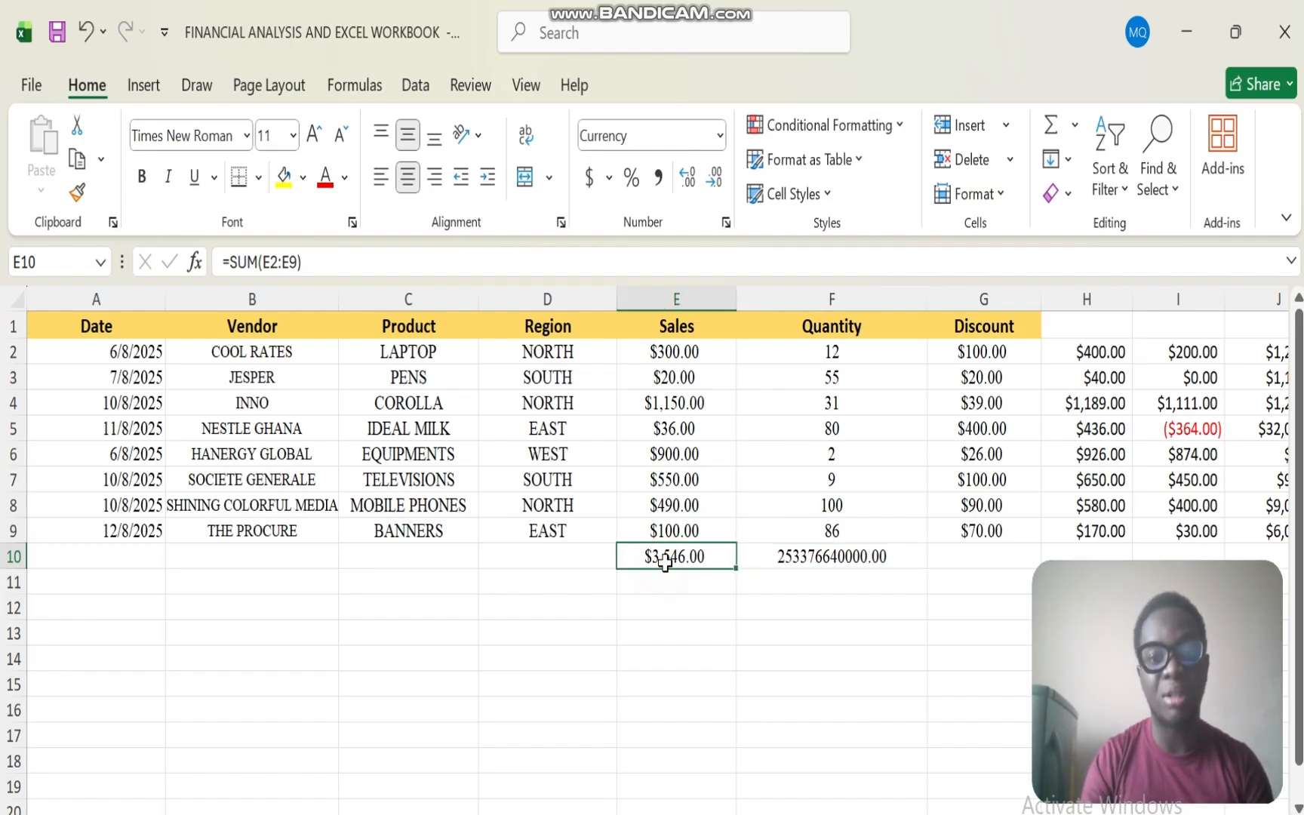
click(818, 559)
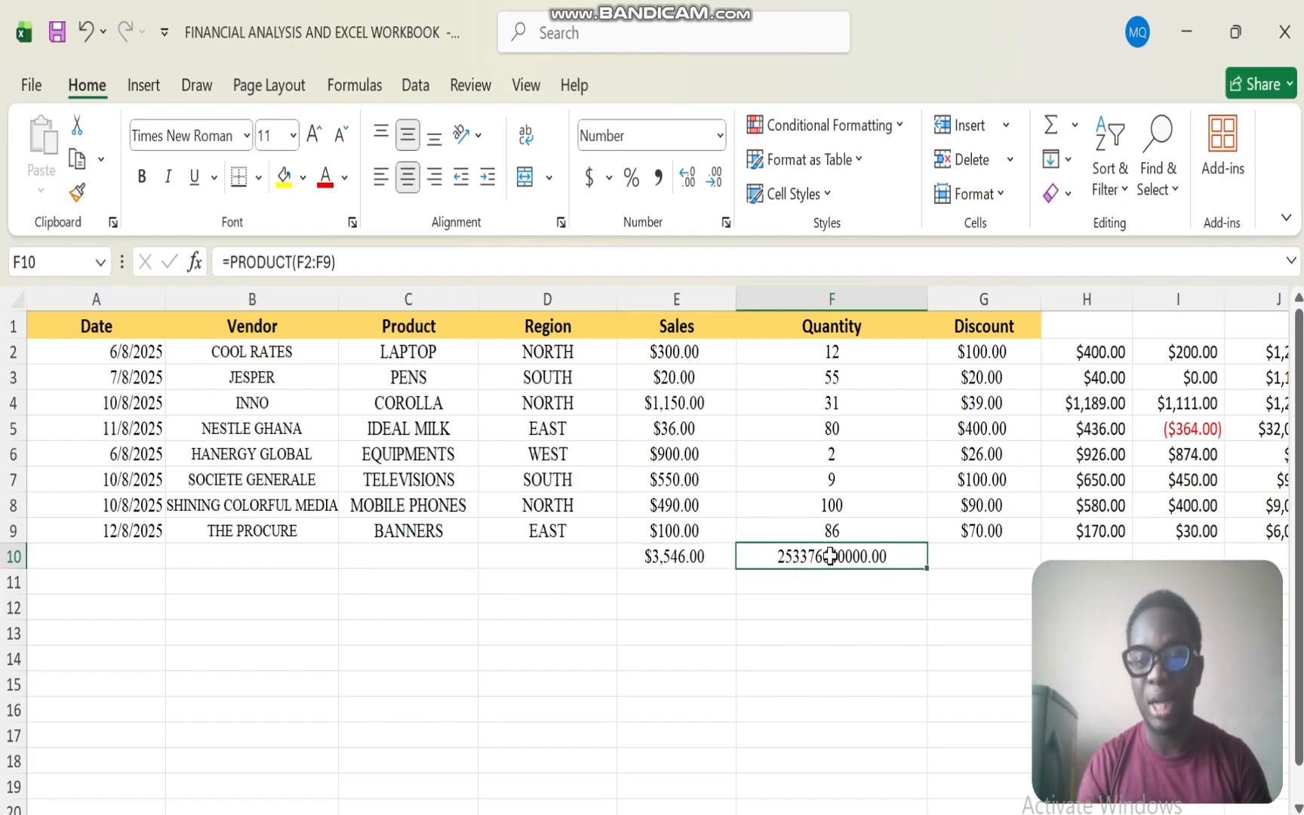
double_click(832, 557)
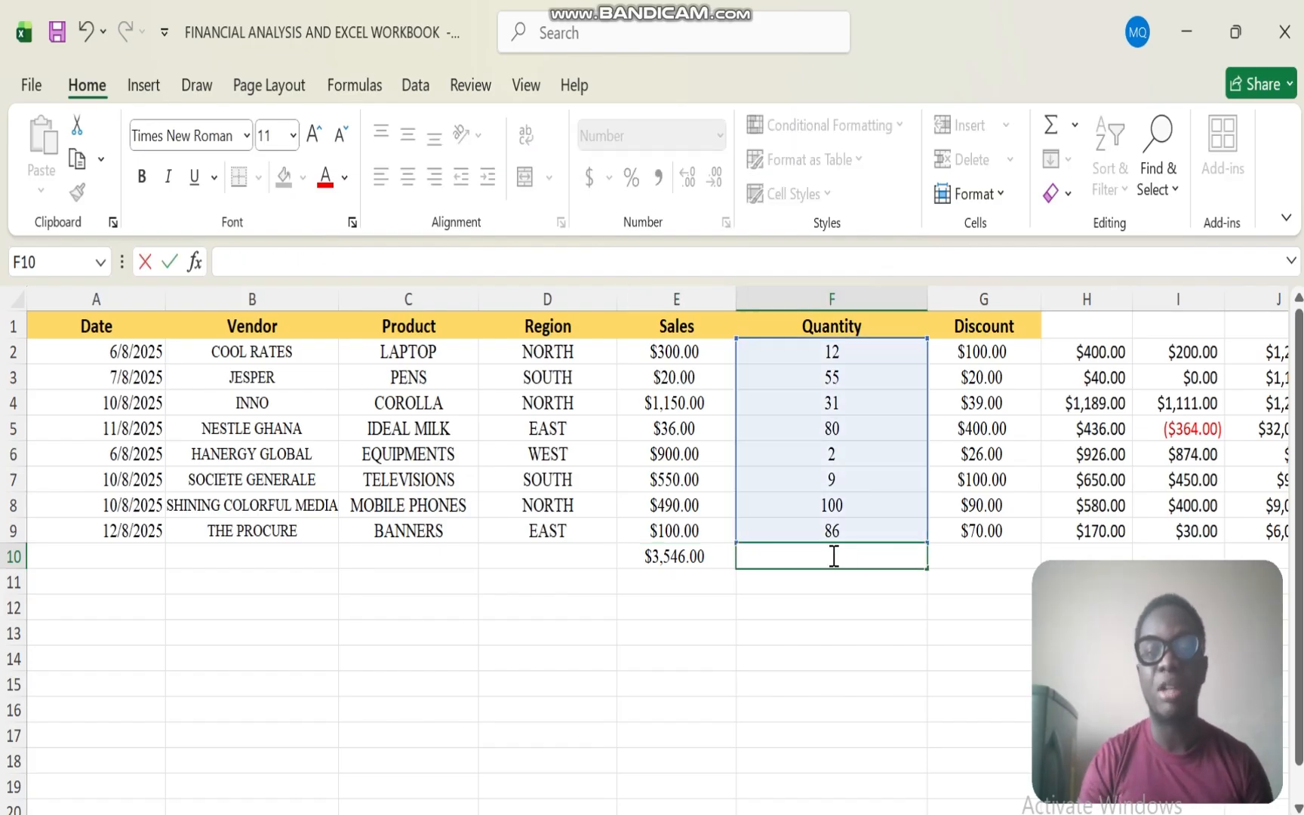
click(789, 589)
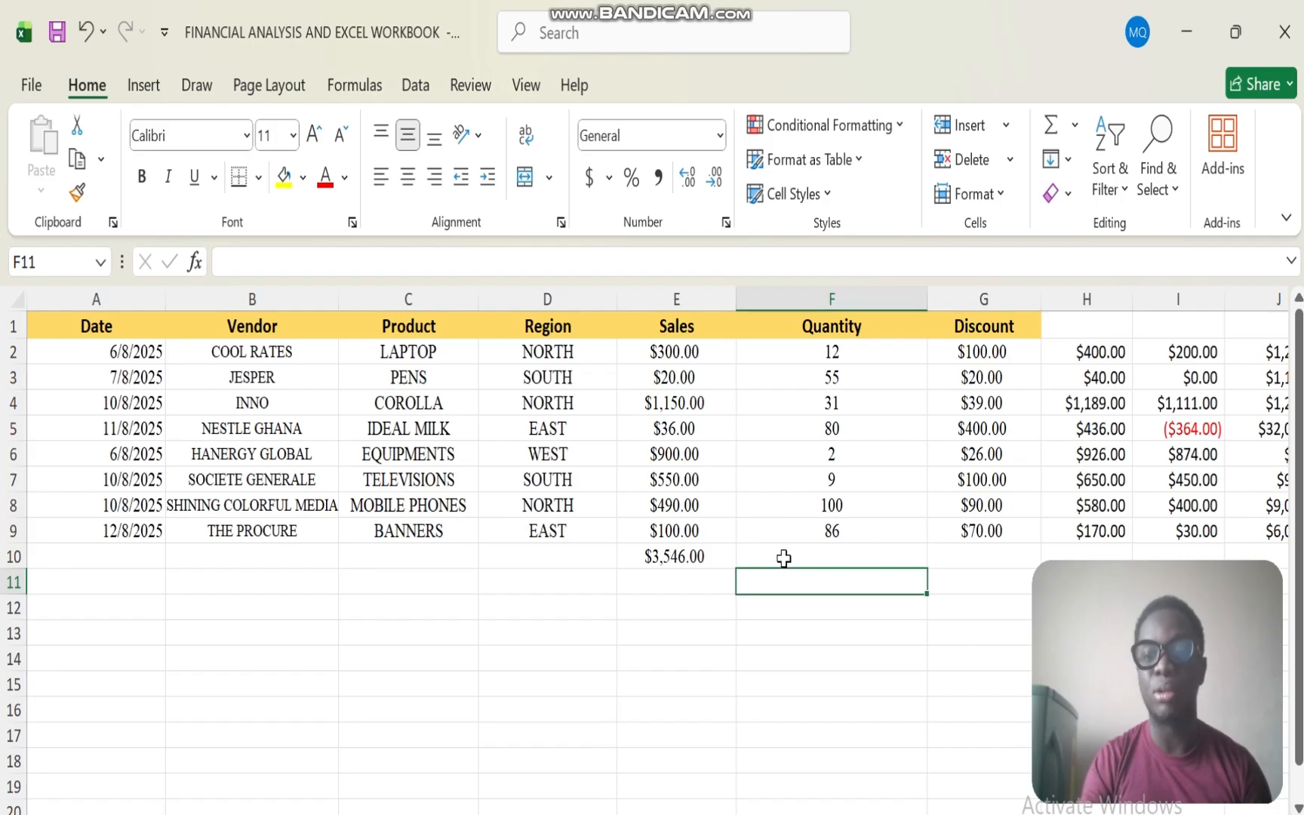
Step: Average the Quantity column in F10 with =AVERAGE(F2:F9) and reselect the cell to check its formula
click(784, 559)
text(=AVERA)
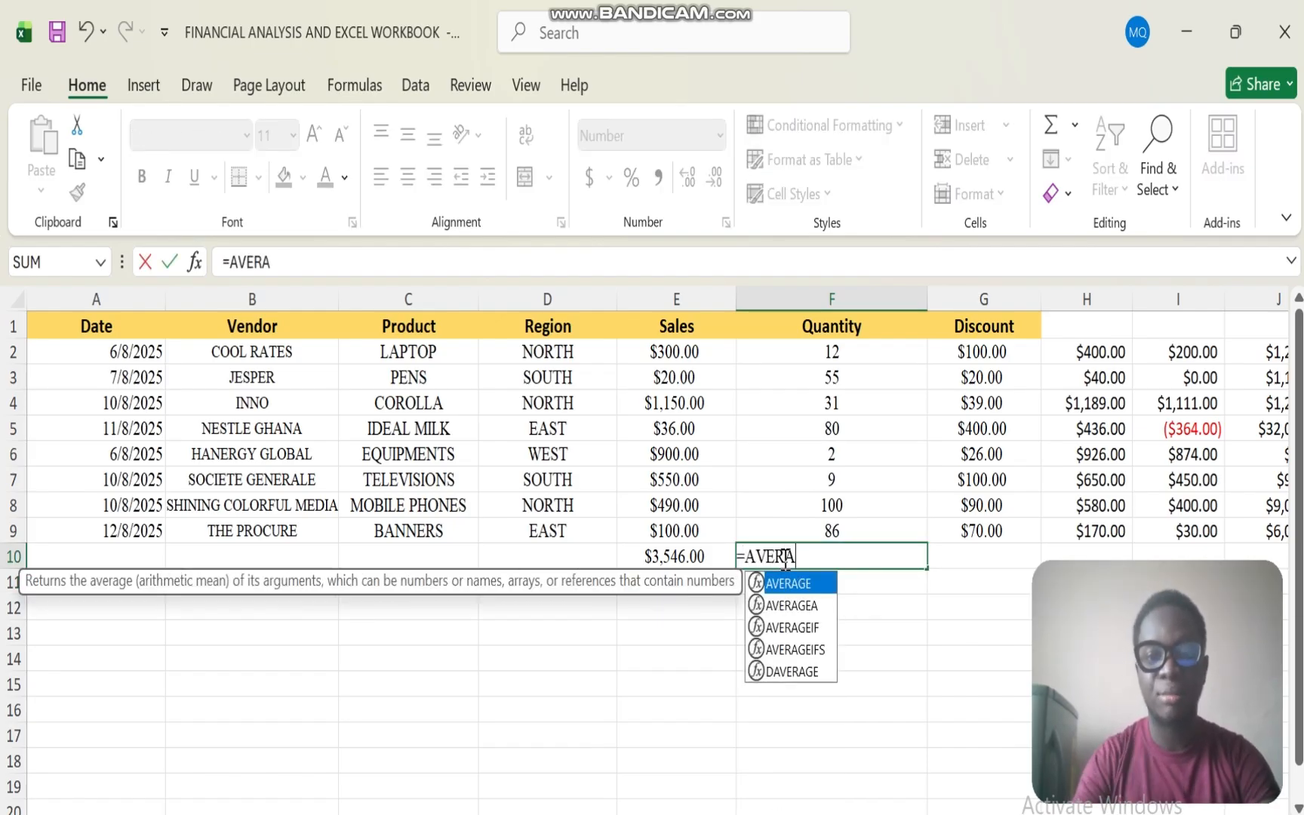
double_click(800, 586)
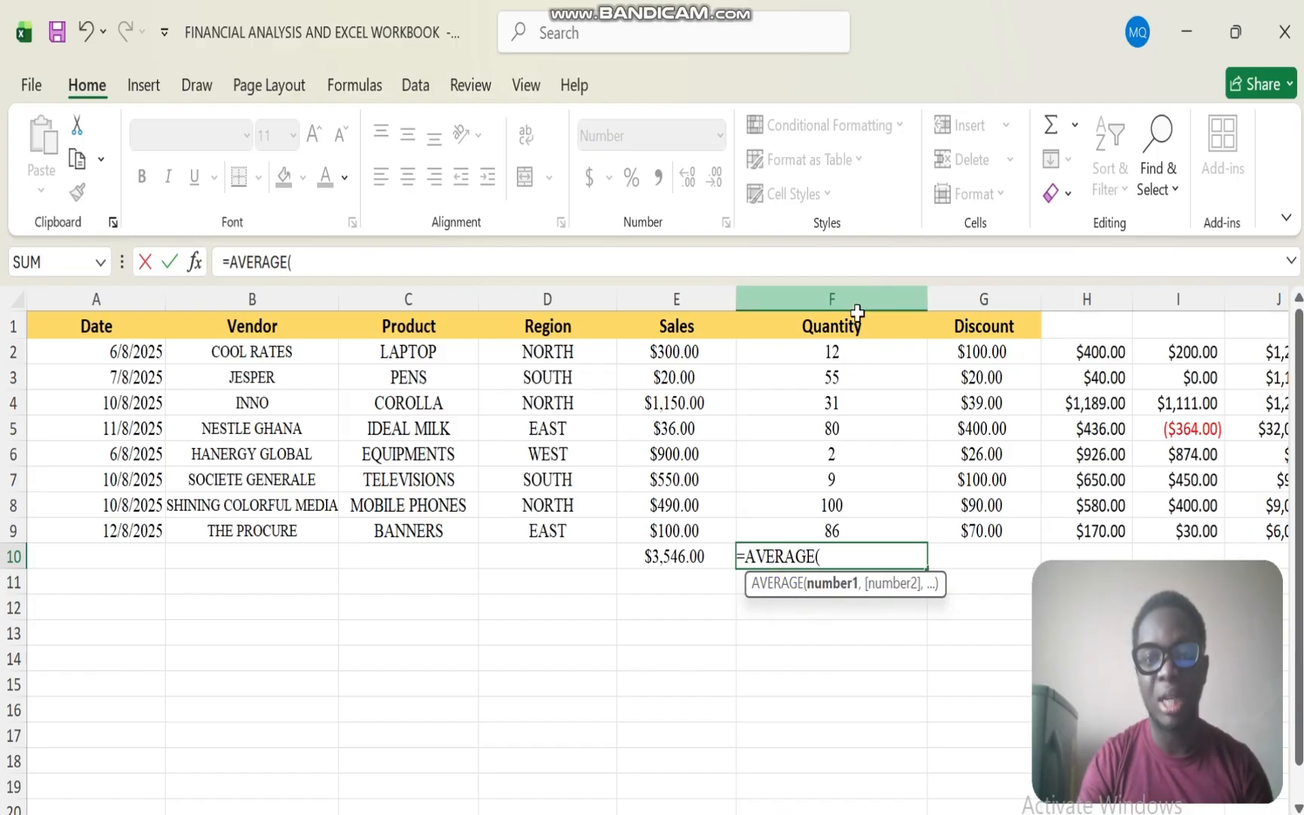
drag(823, 347, 836, 526)
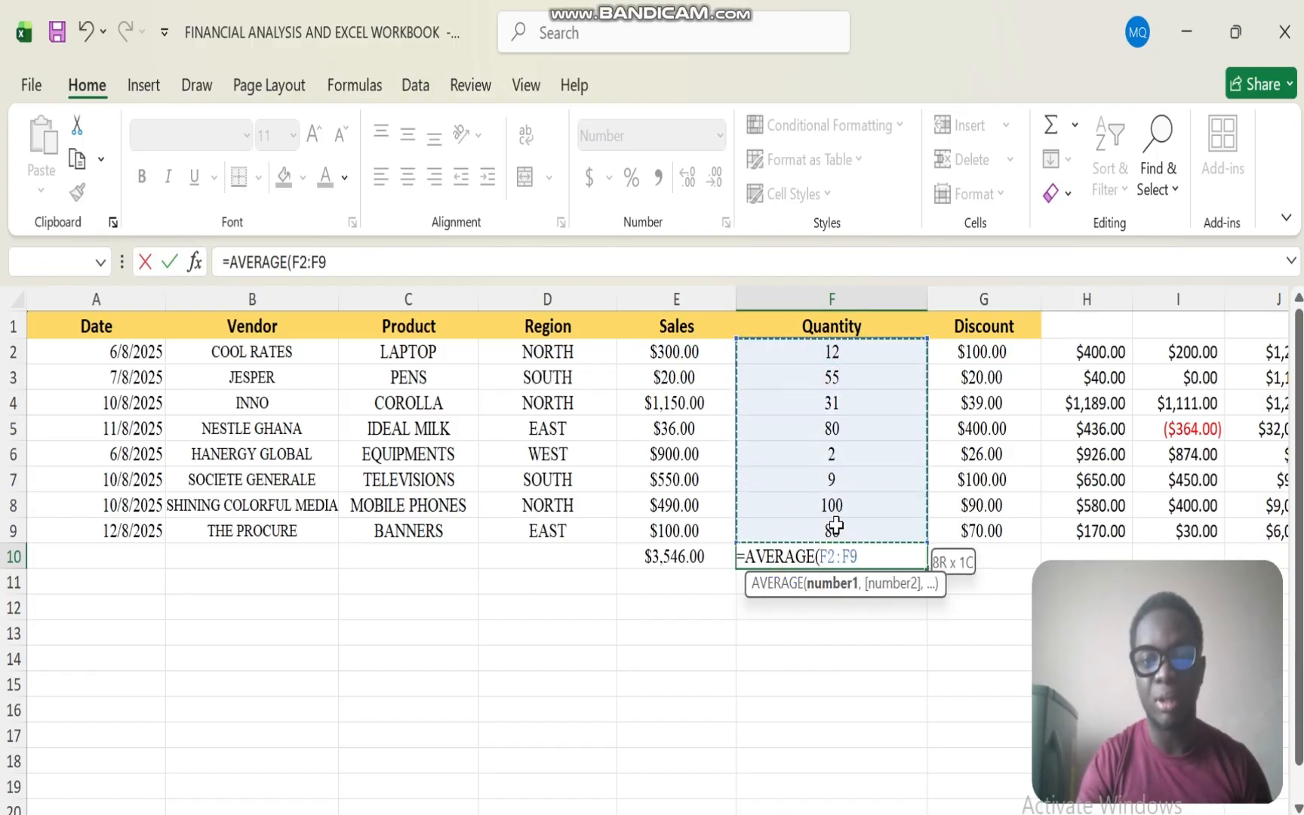
key(Return)
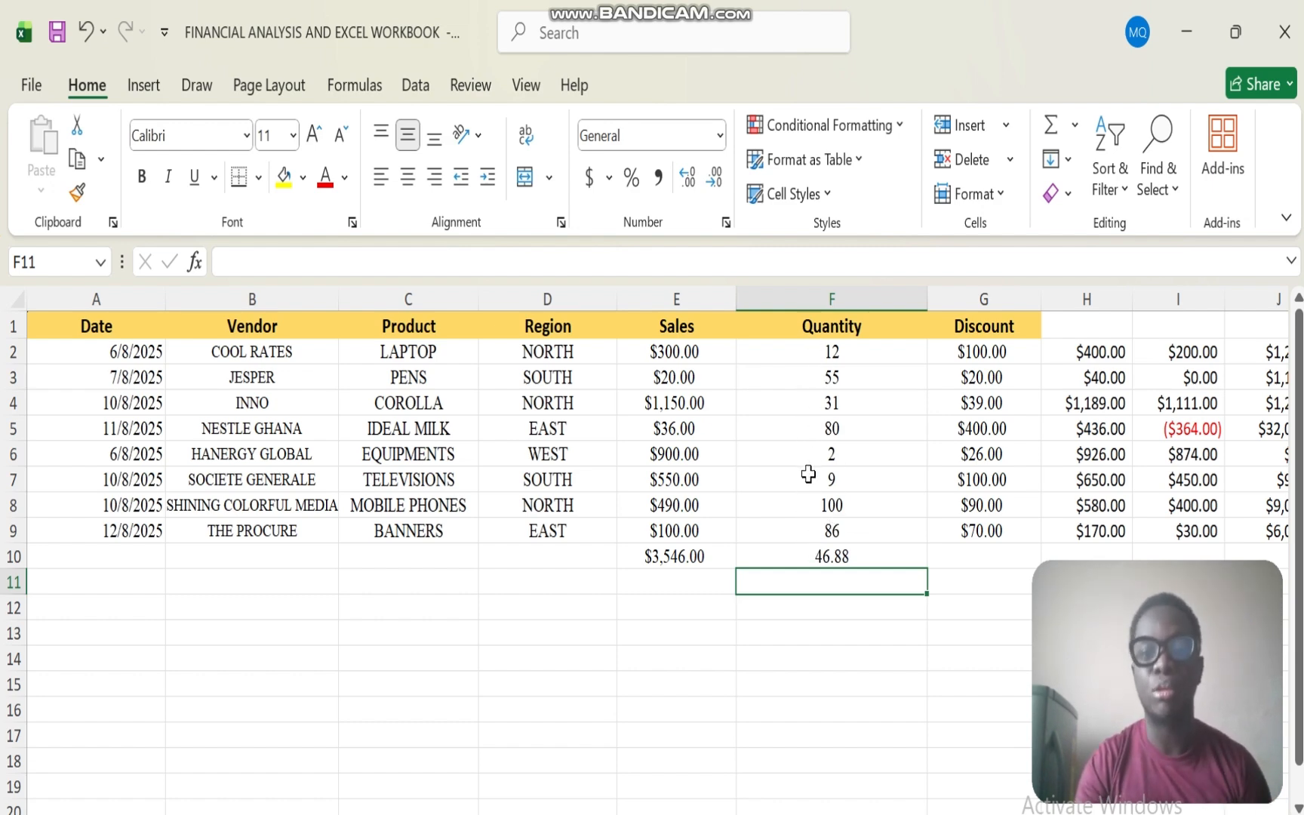
click(834, 557)
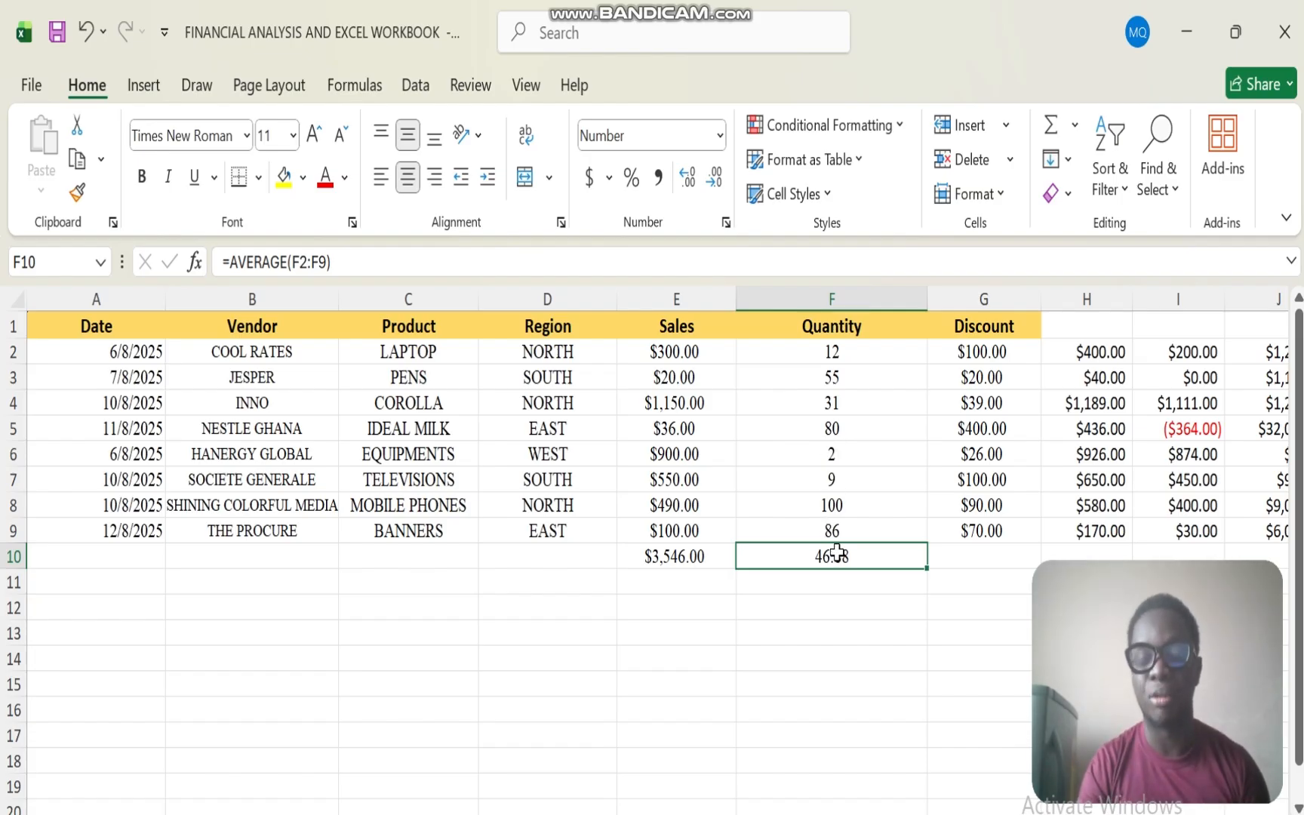
Step: Count the Quantity entries in F11 with =COUNT(F2:F9) and reselect the cell to check its formula
click(652, 582)
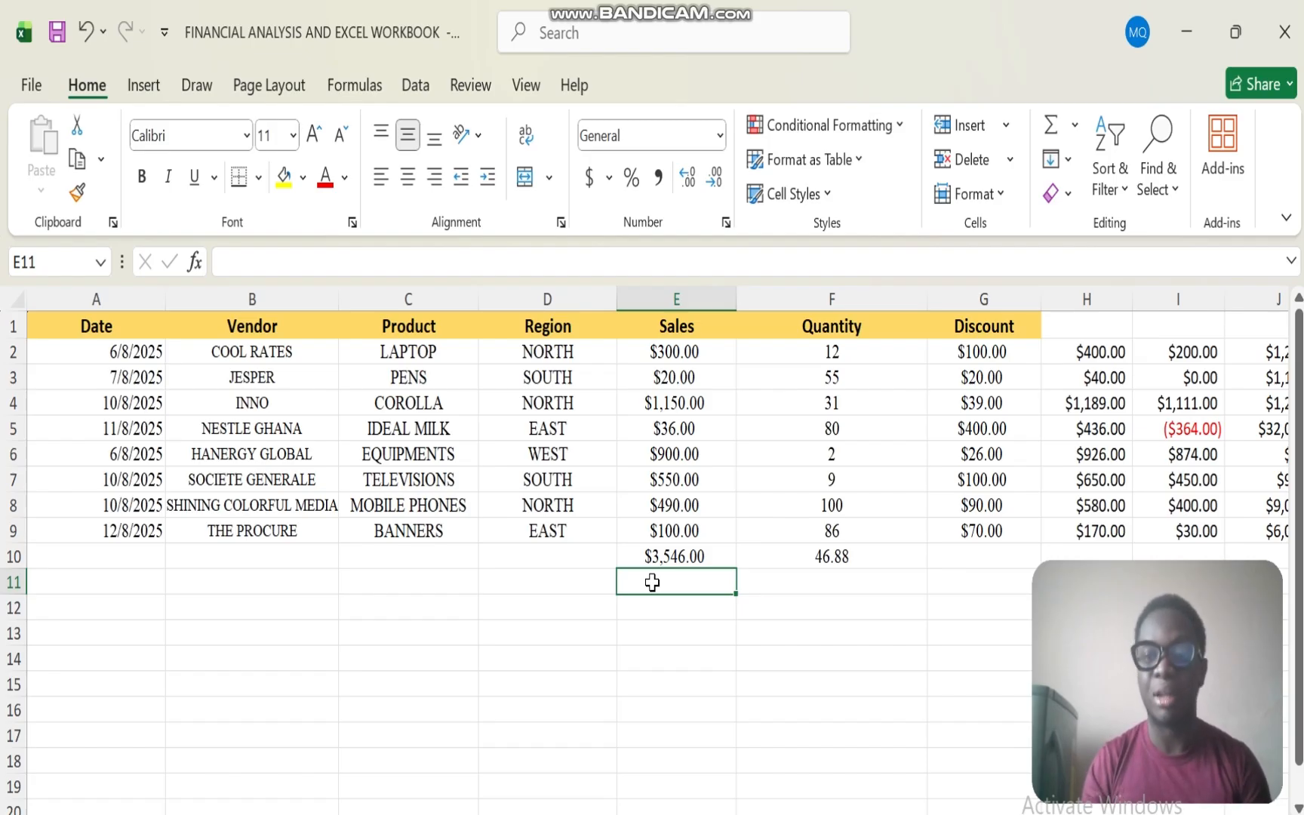
click(794, 581)
double_click(795, 582)
text(=COUNT)
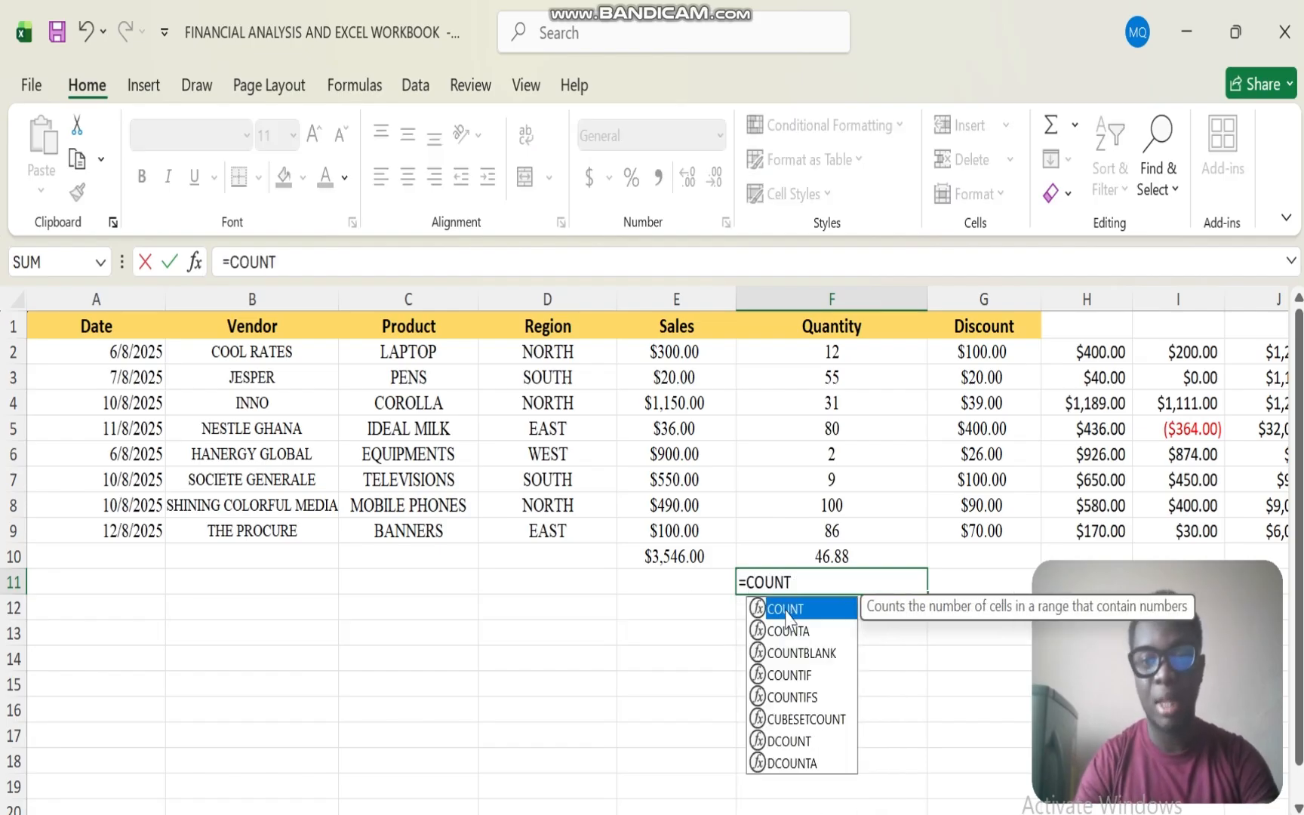
double_click(785, 610)
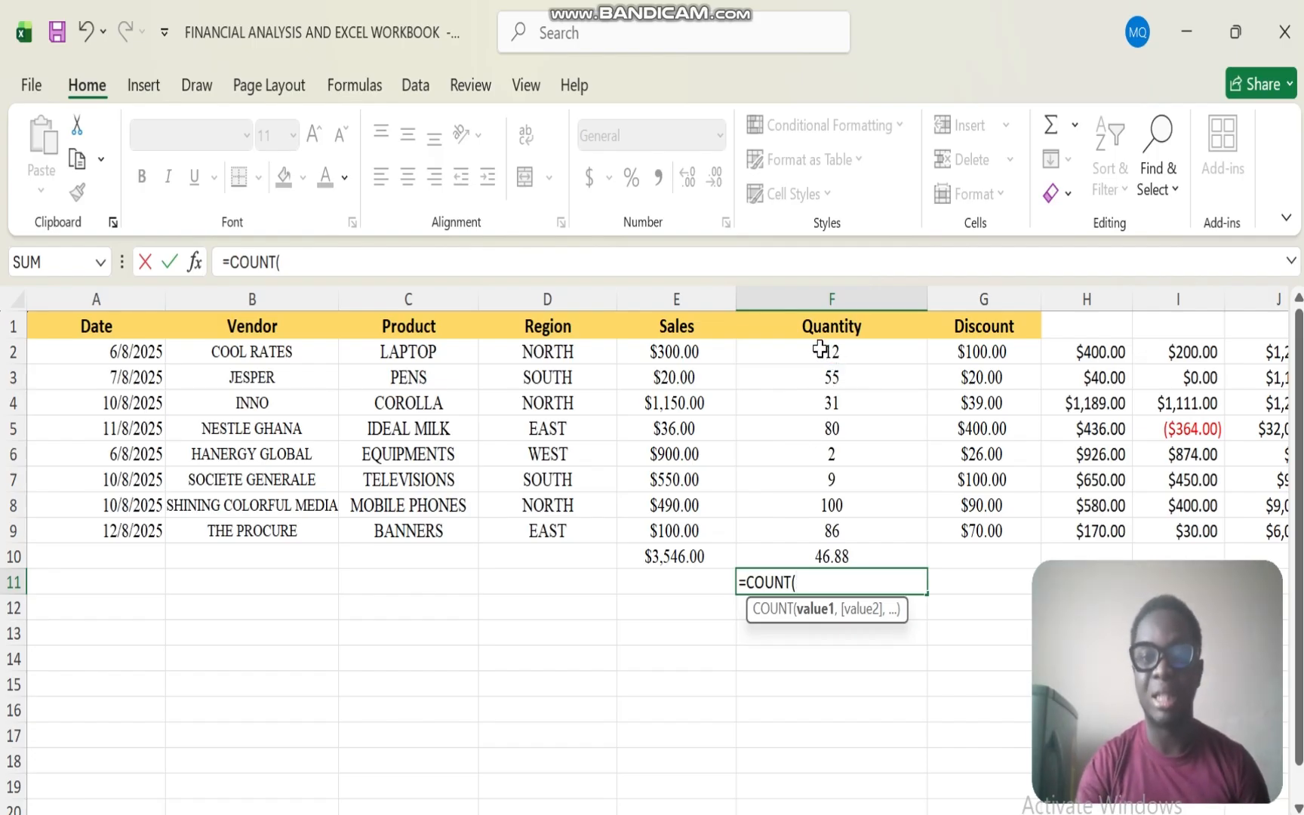
drag(820, 349, 825, 531)
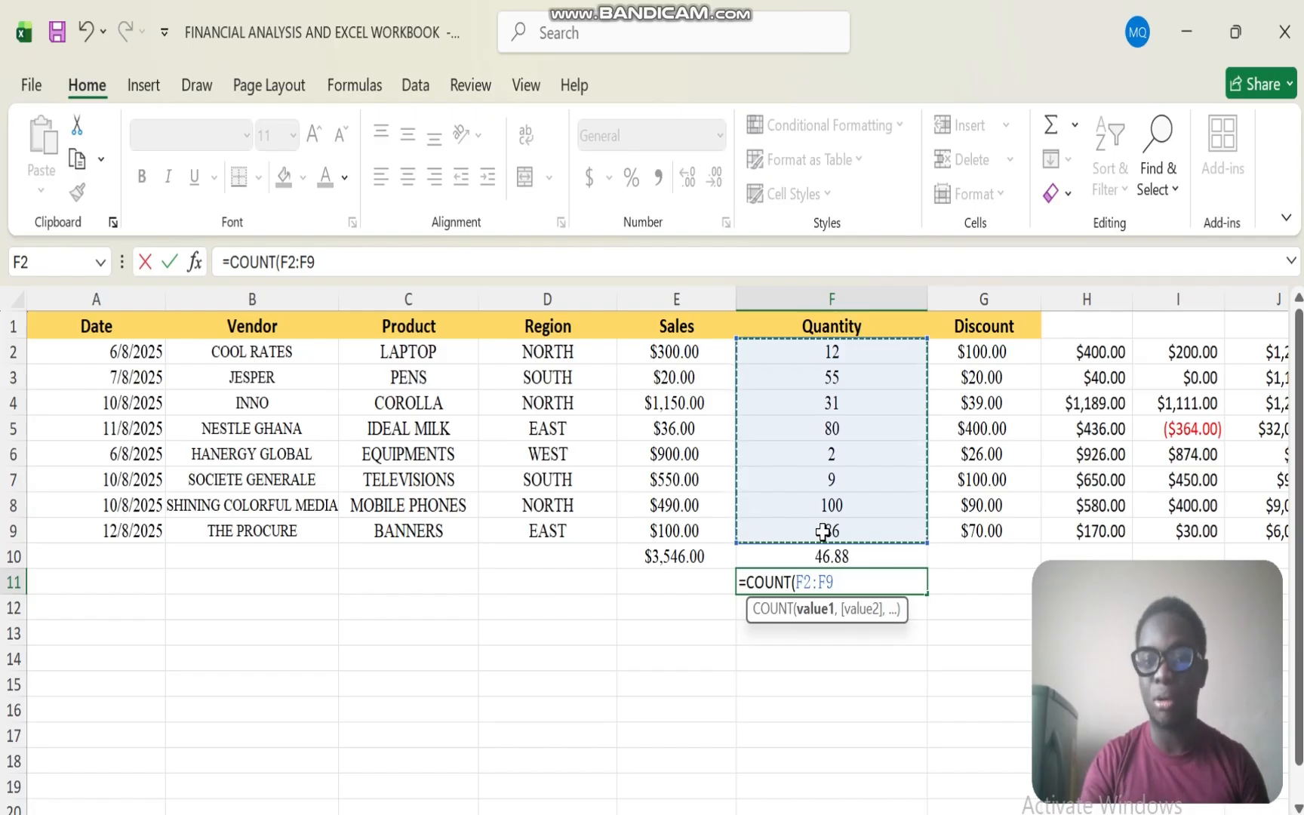
text())
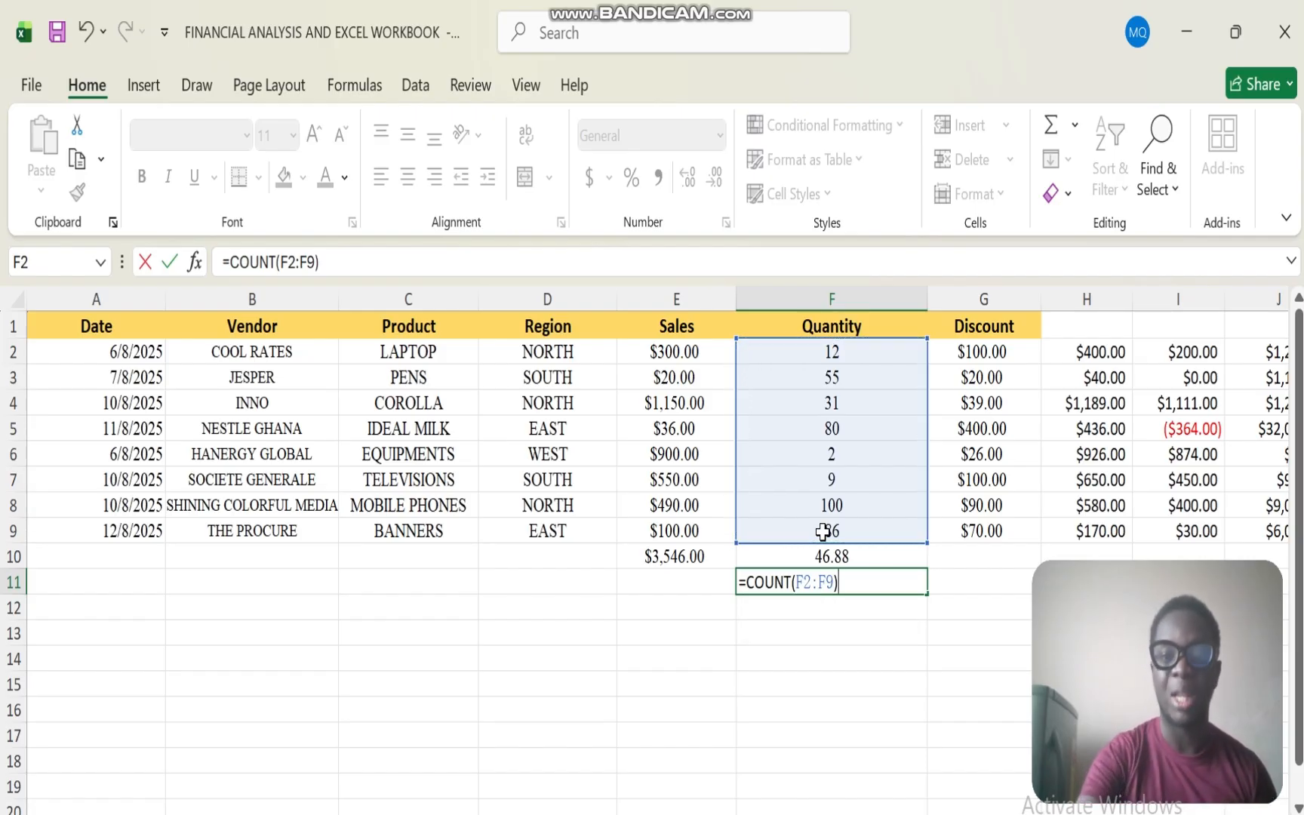
key(Return)
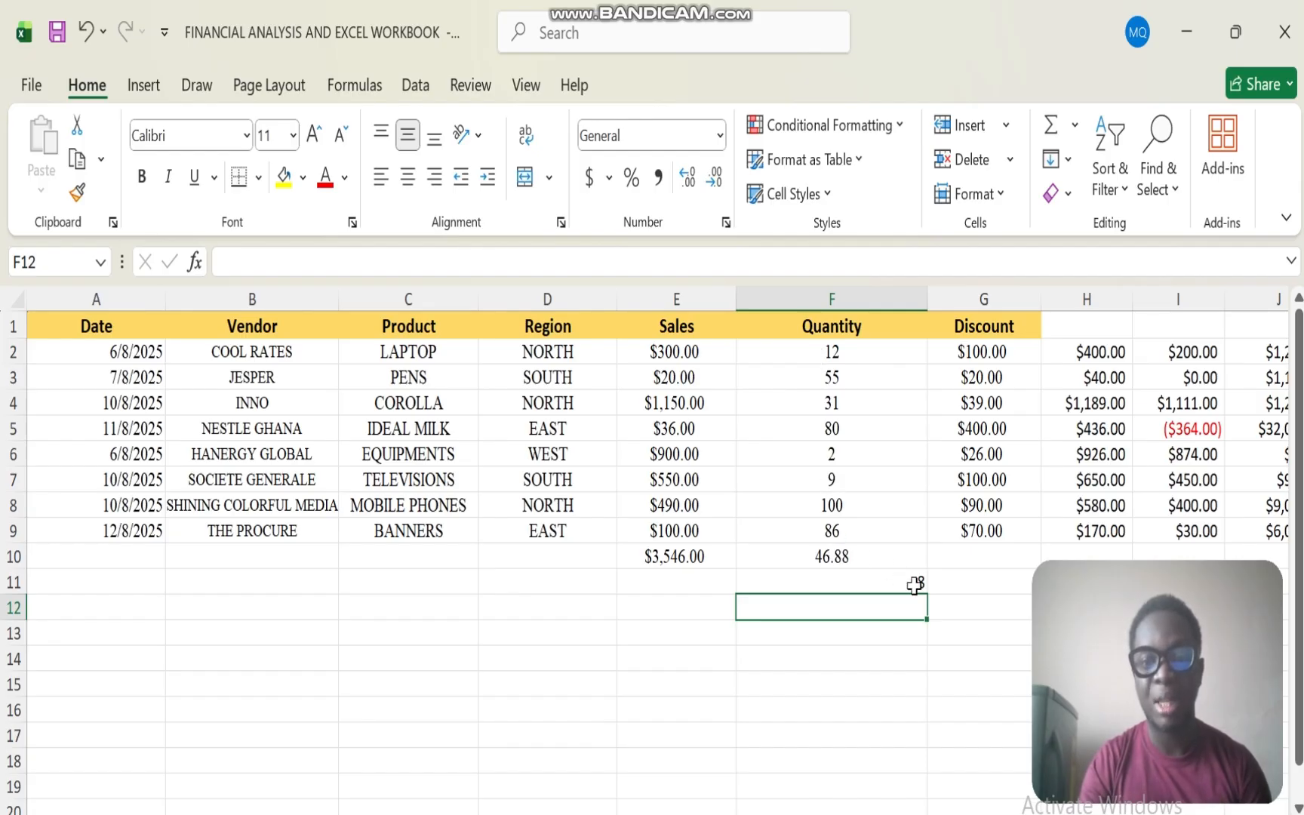
click(886, 583)
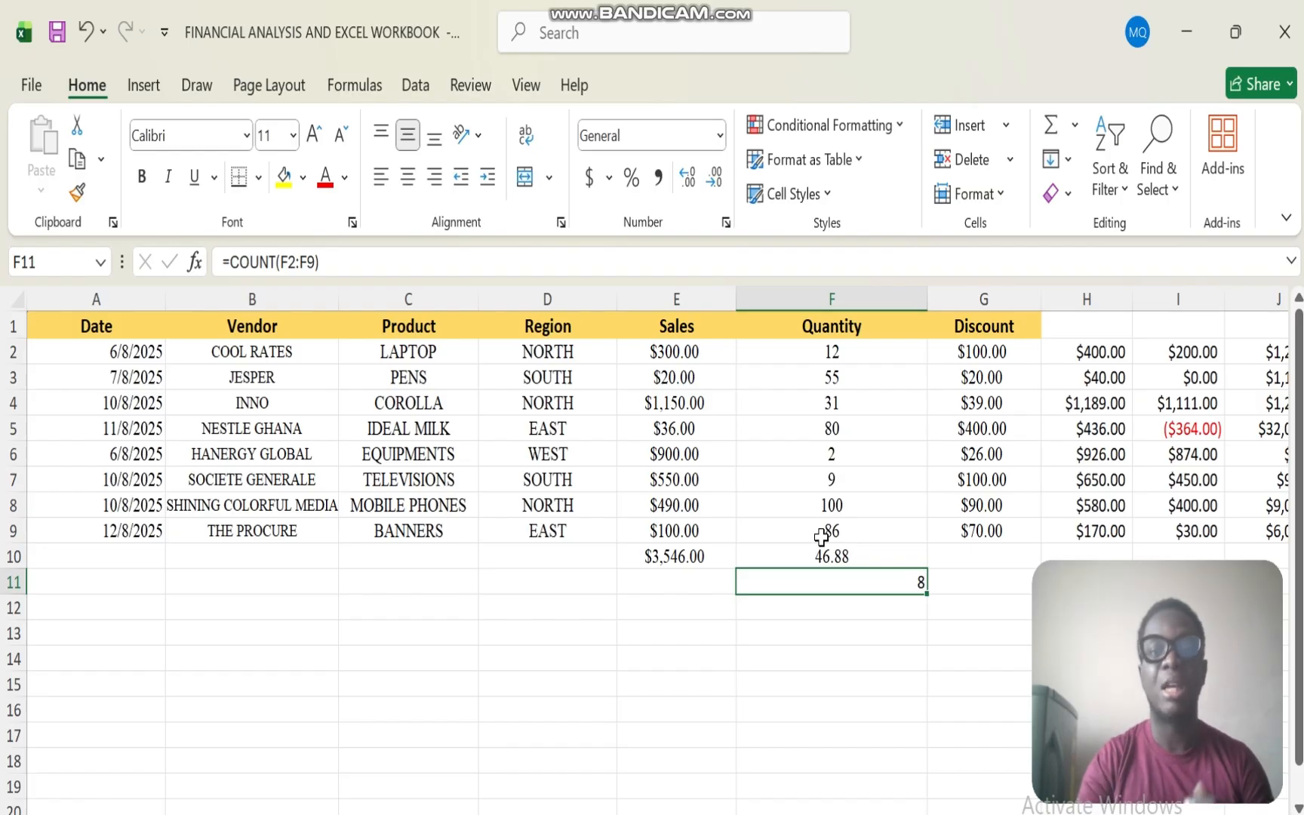
Step: Find the largest Sales value in E11 with =MAX(E2:E9) and reselect the cell to check its formula
click(654, 584)
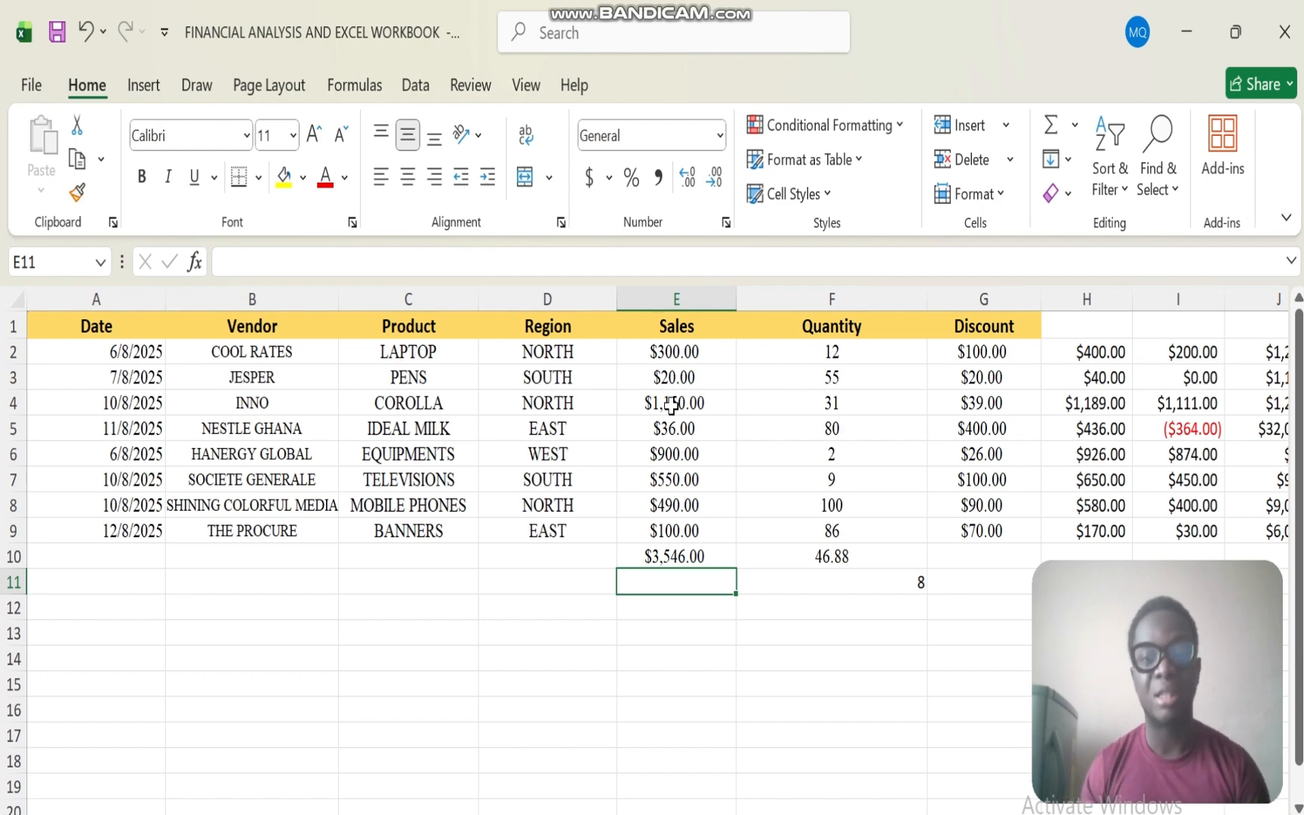
text(=)
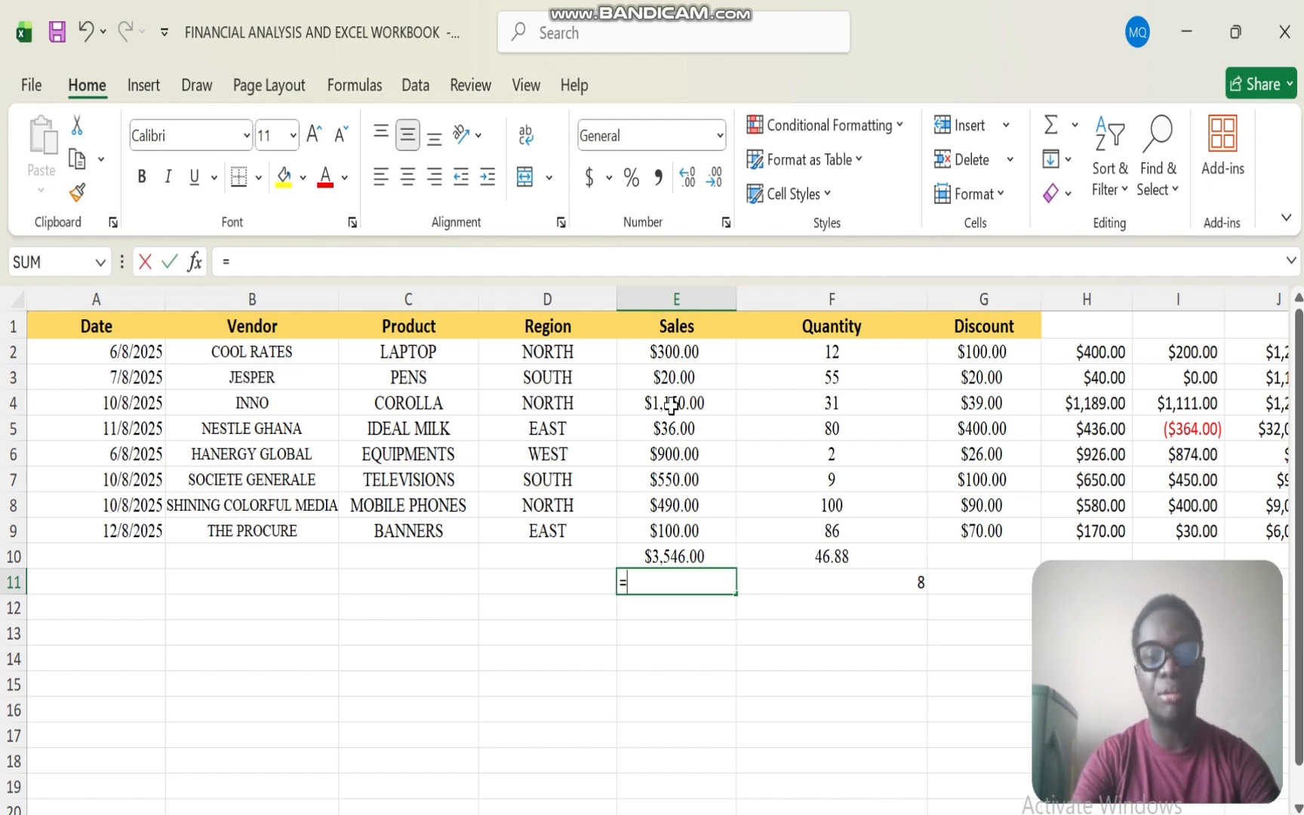
text(MAX)
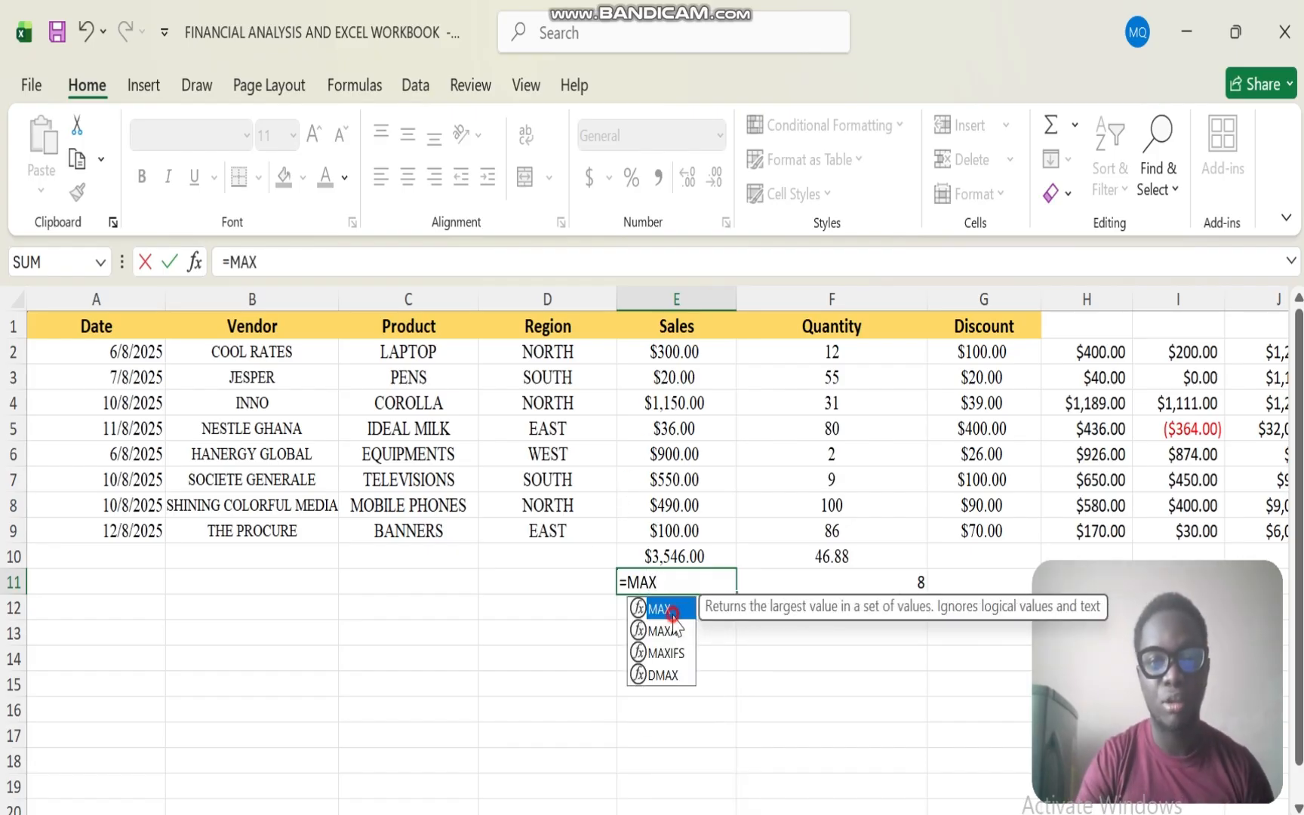
double_click(669, 609)
drag(672, 352, 671, 530)
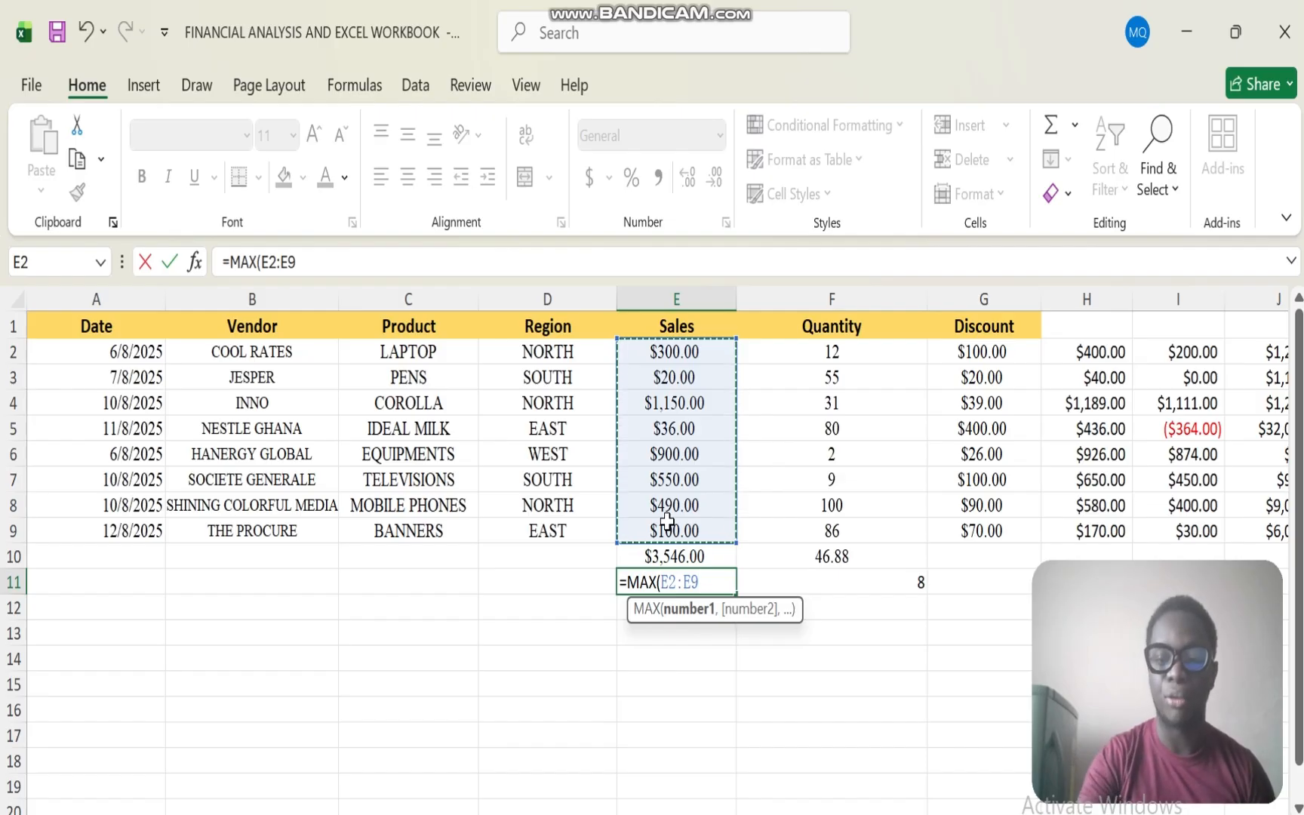
key(Return)
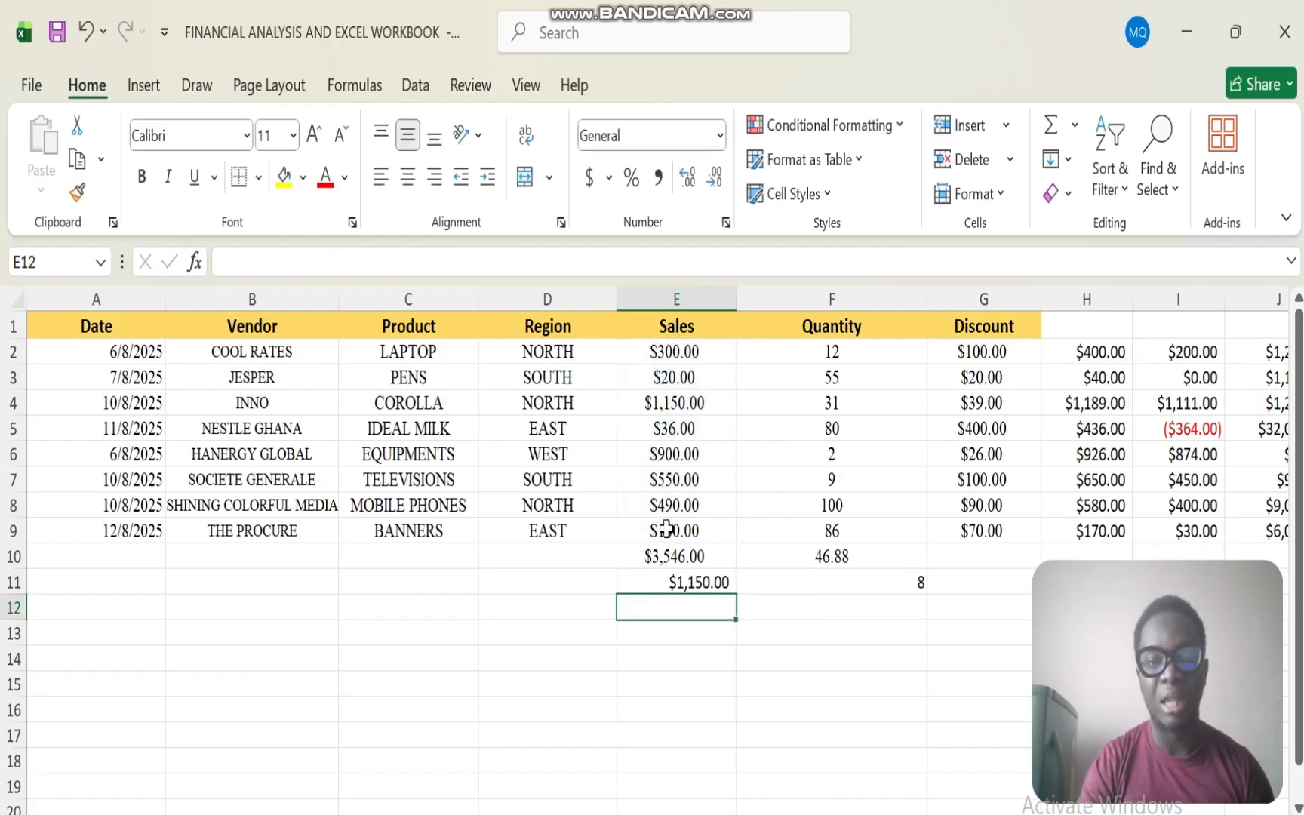
click(693, 583)
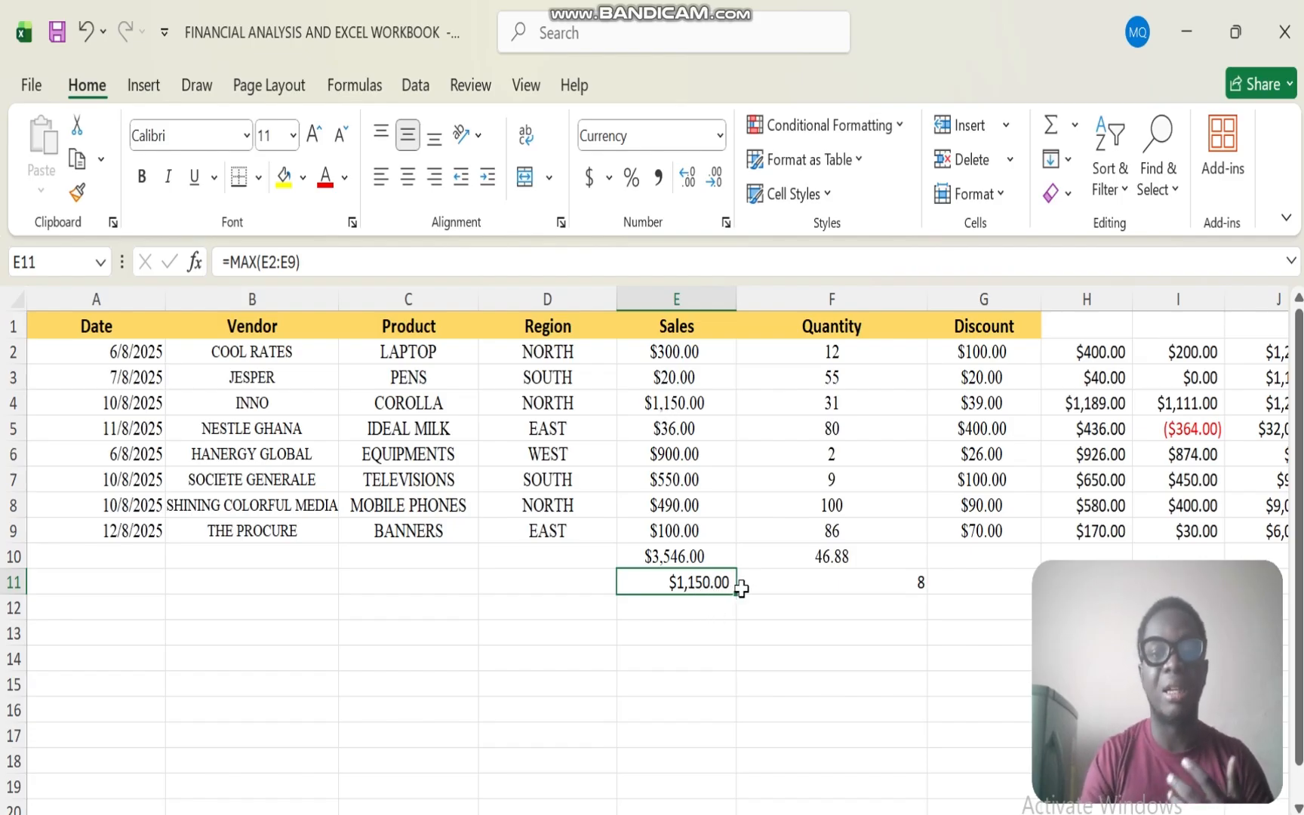
click(679, 607)
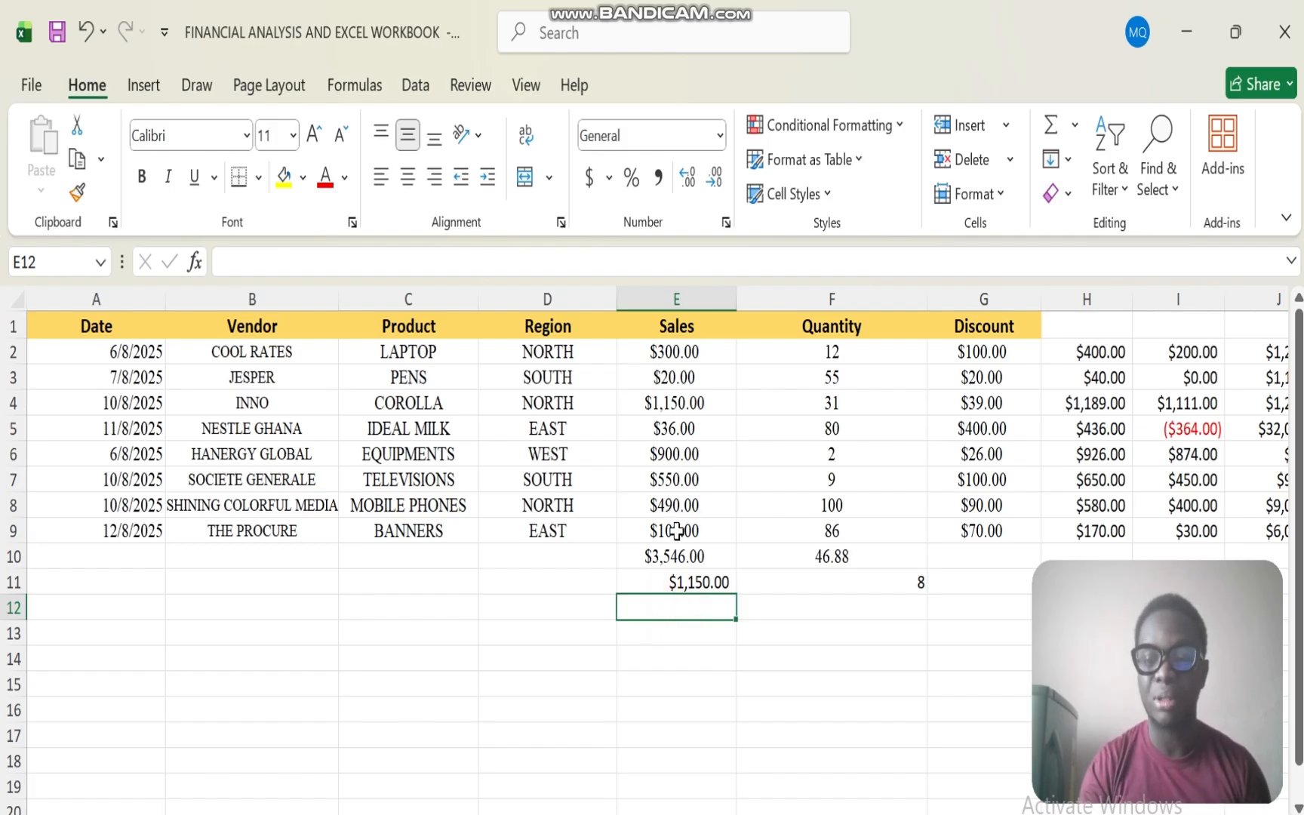
text(=)
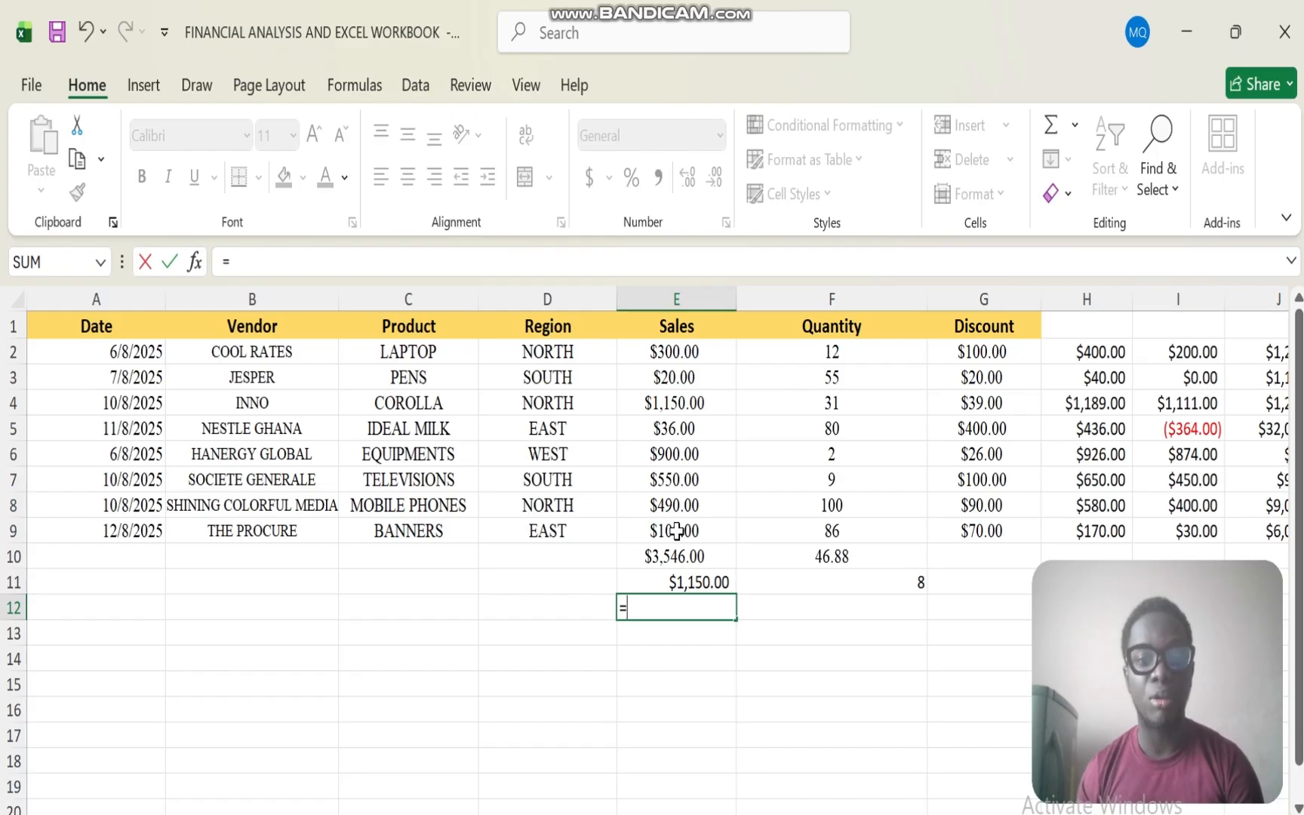
key(BackSpace)
text(MIN)
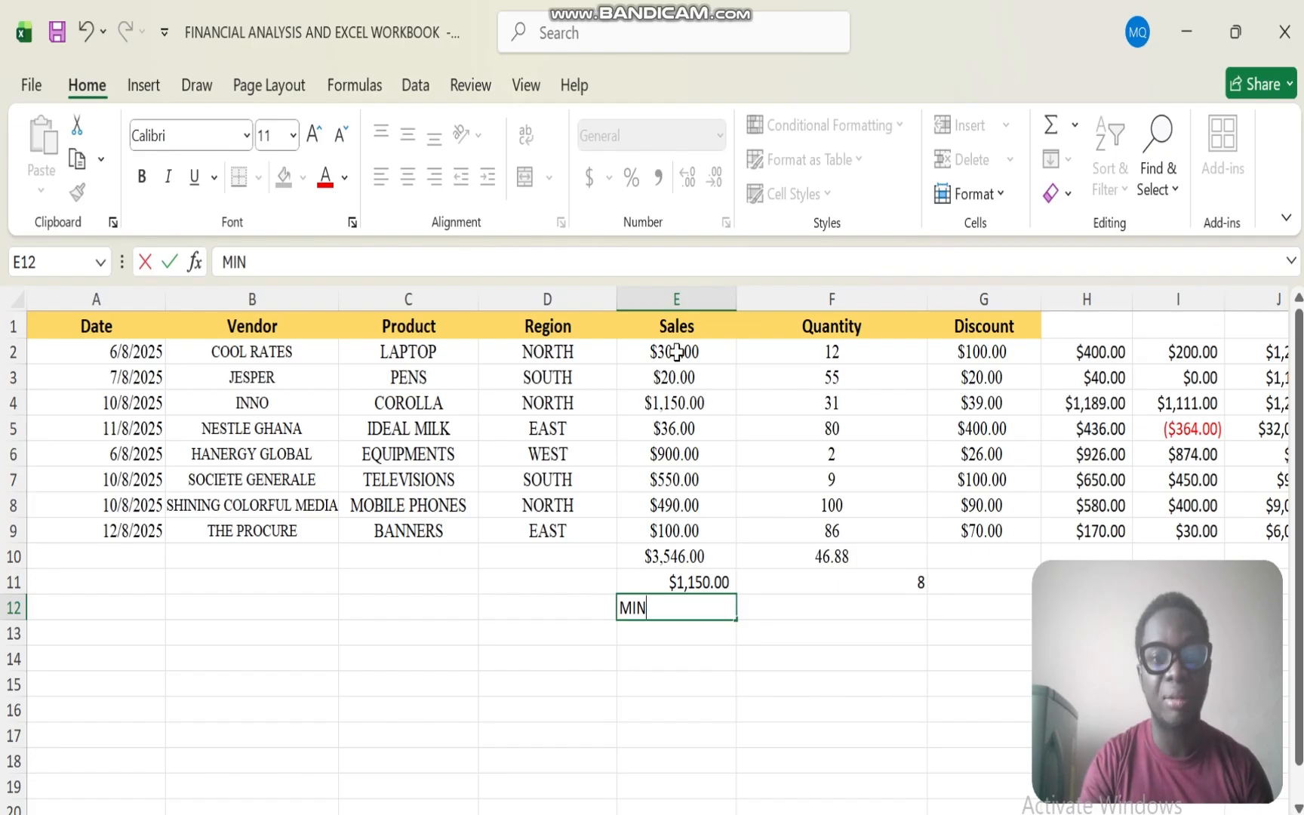
text(()
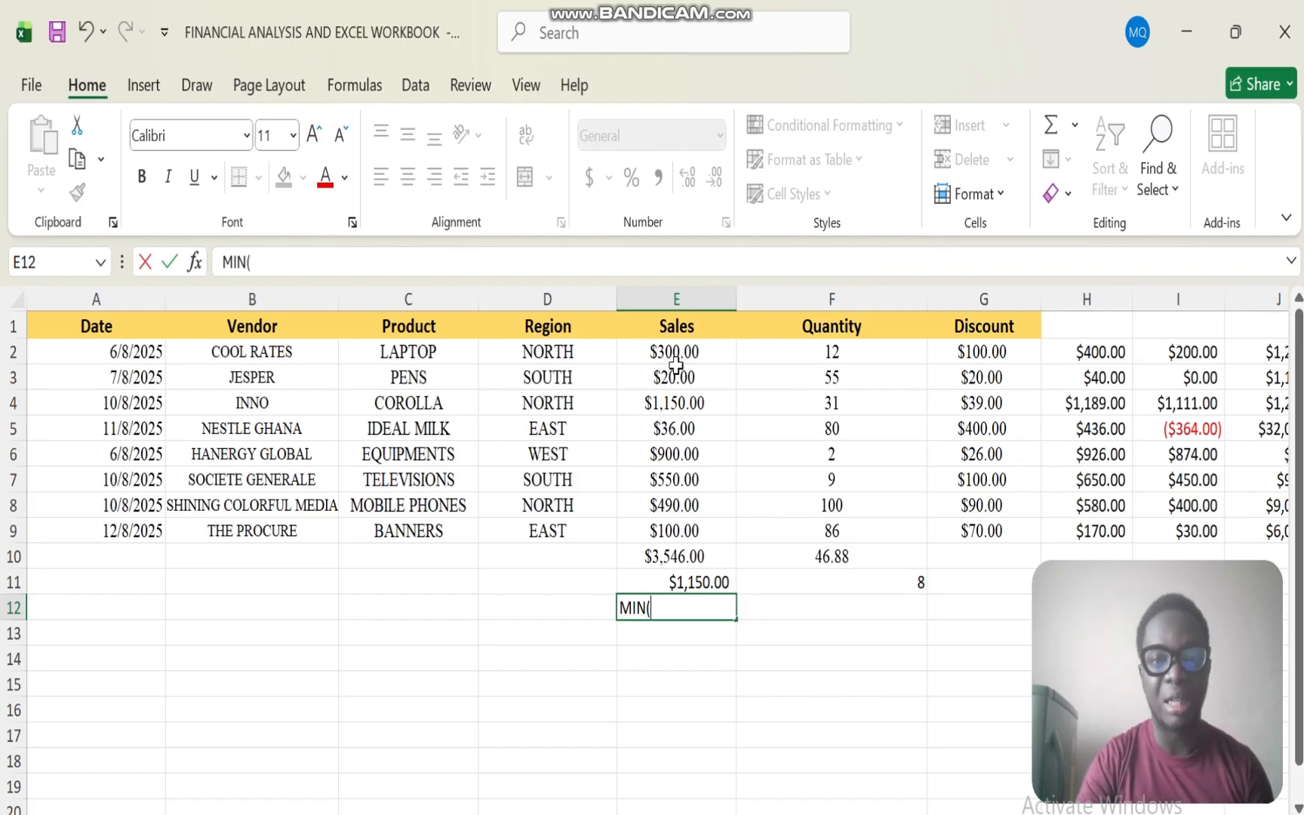
drag(679, 352, 702, 527)
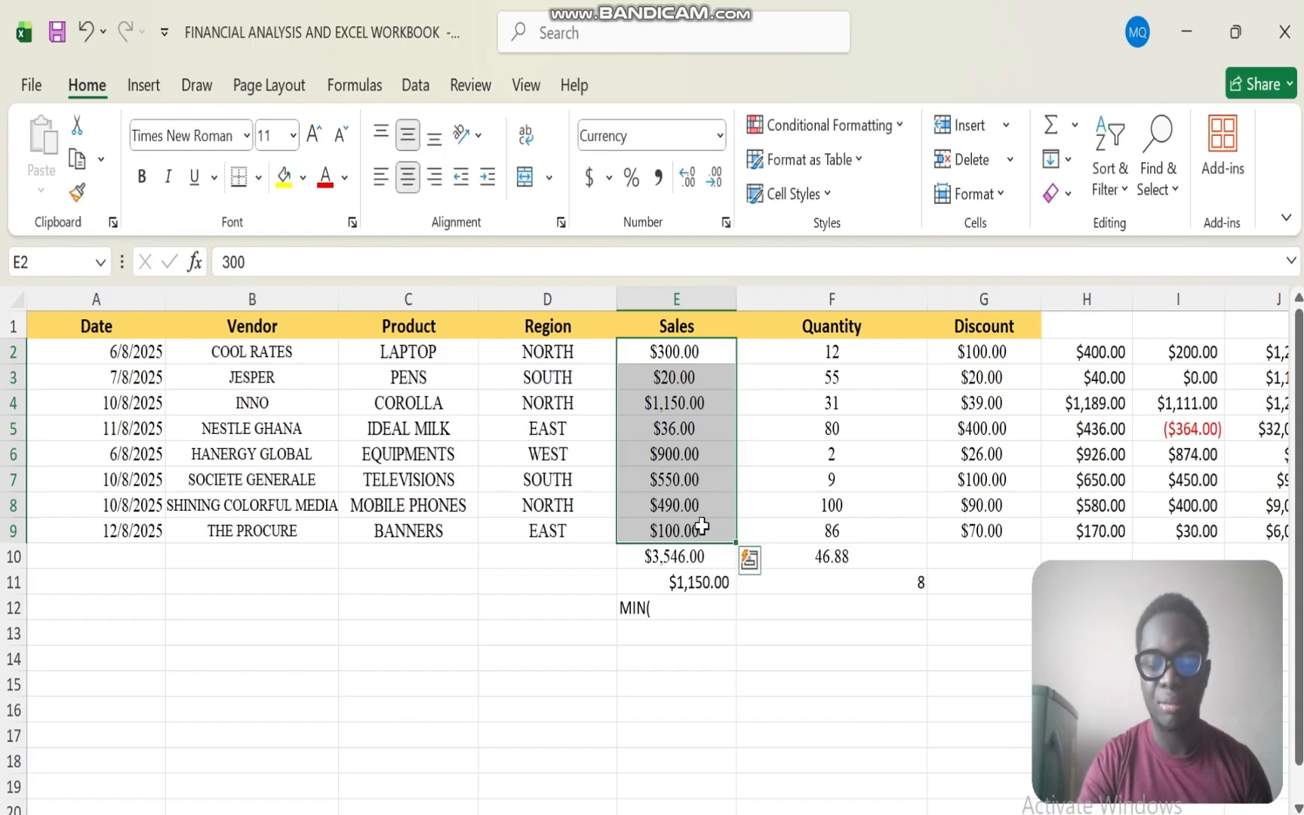
click(656, 609)
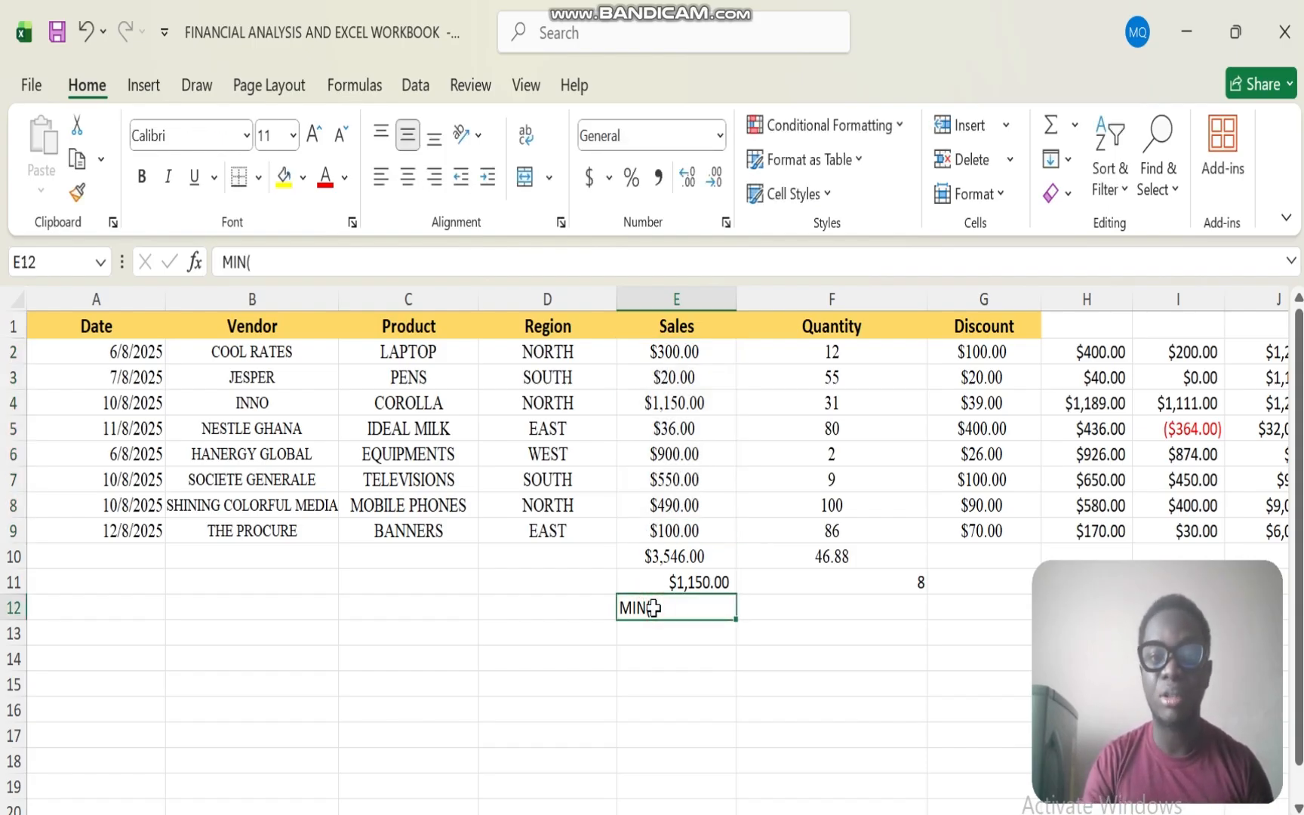
double_click(654, 608)
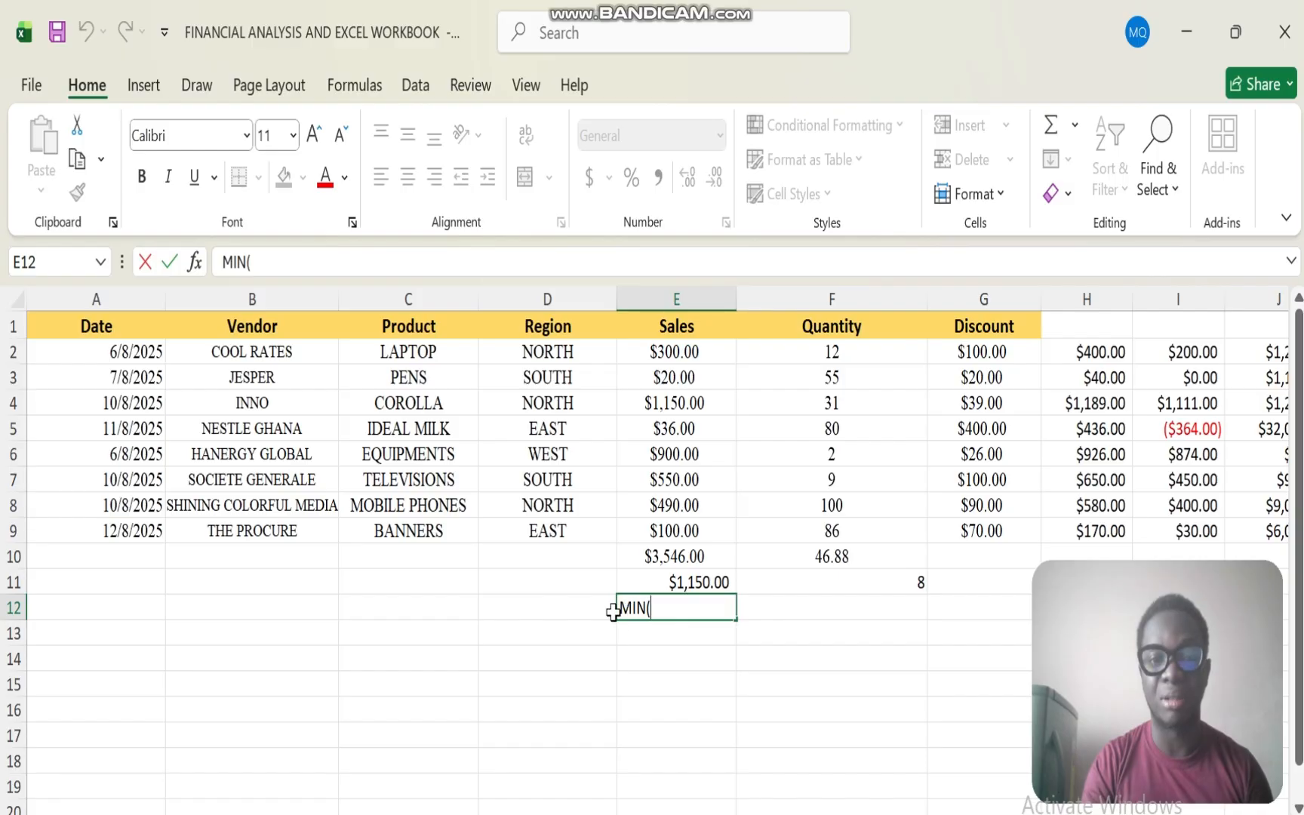
key(BackSpace)
key(BackSpace)
key(BackSpace)
key(BackSpace)
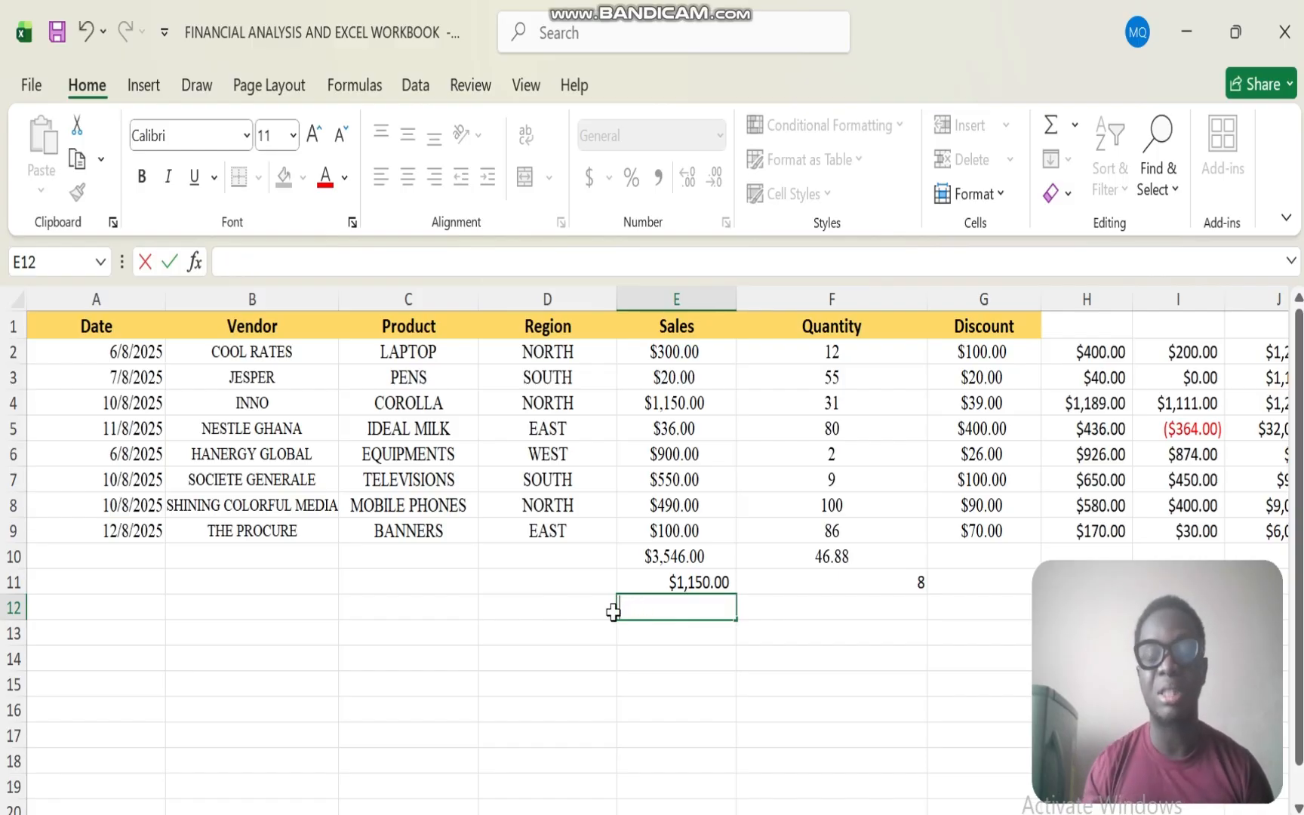
Step: Find the smallest Sales value in E12 with =MIN(E2:E9)
text(=)
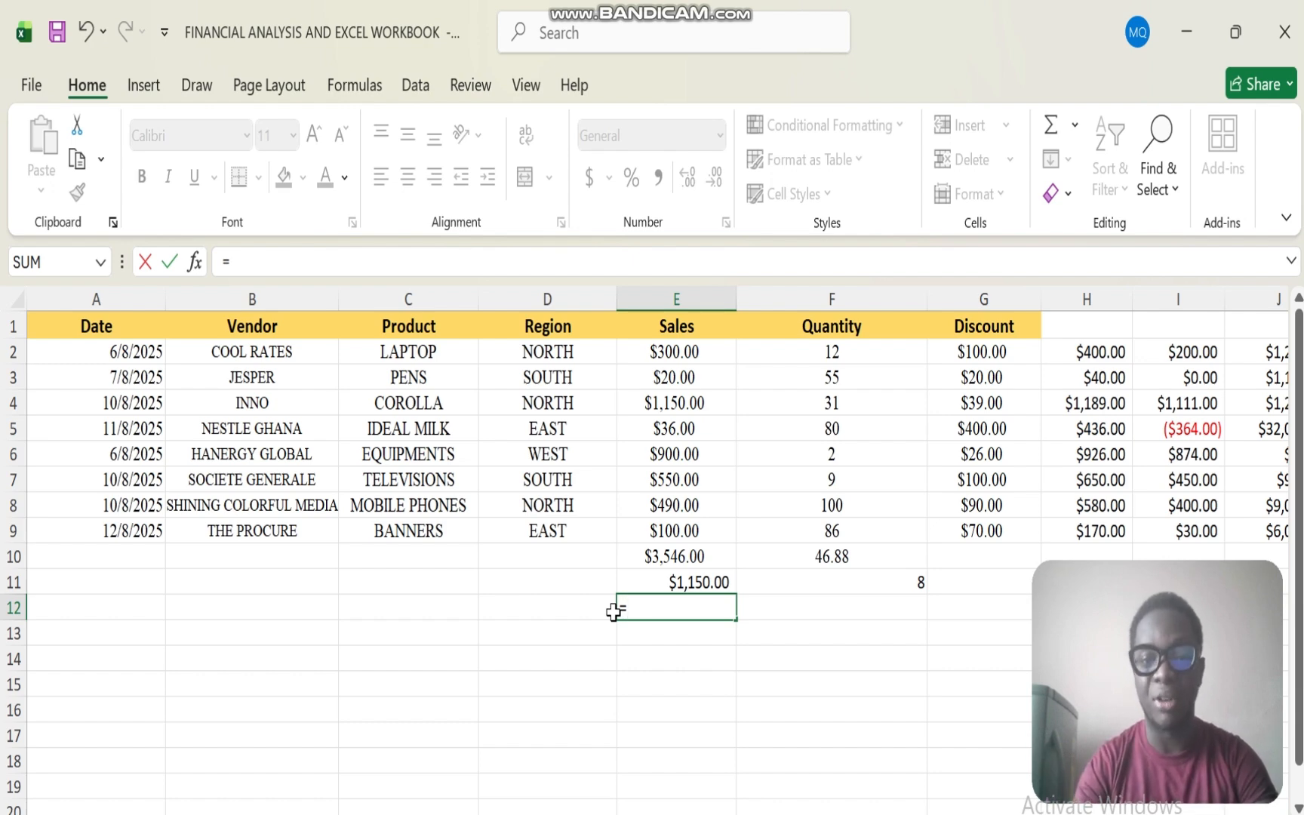
text(MIN)
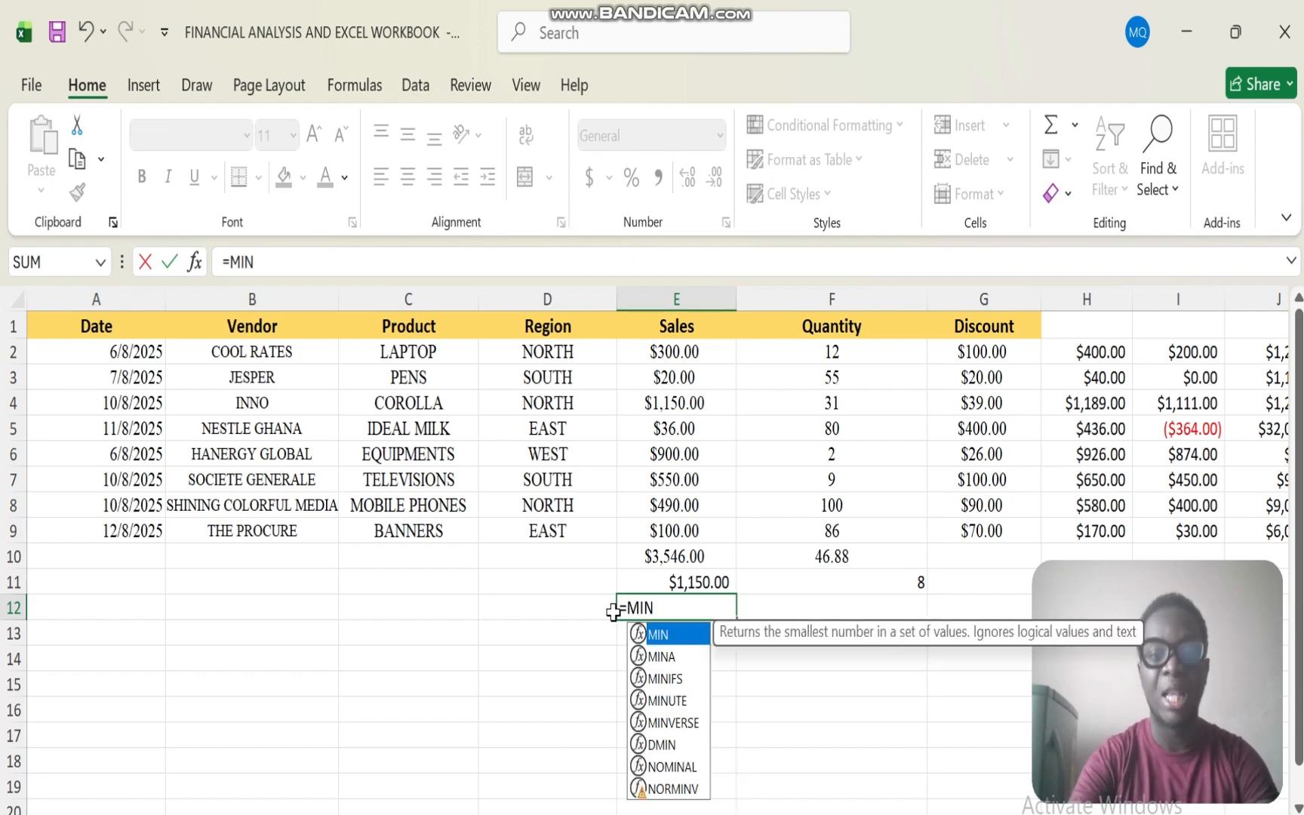
double_click(683, 632)
drag(670, 354, 673, 526)
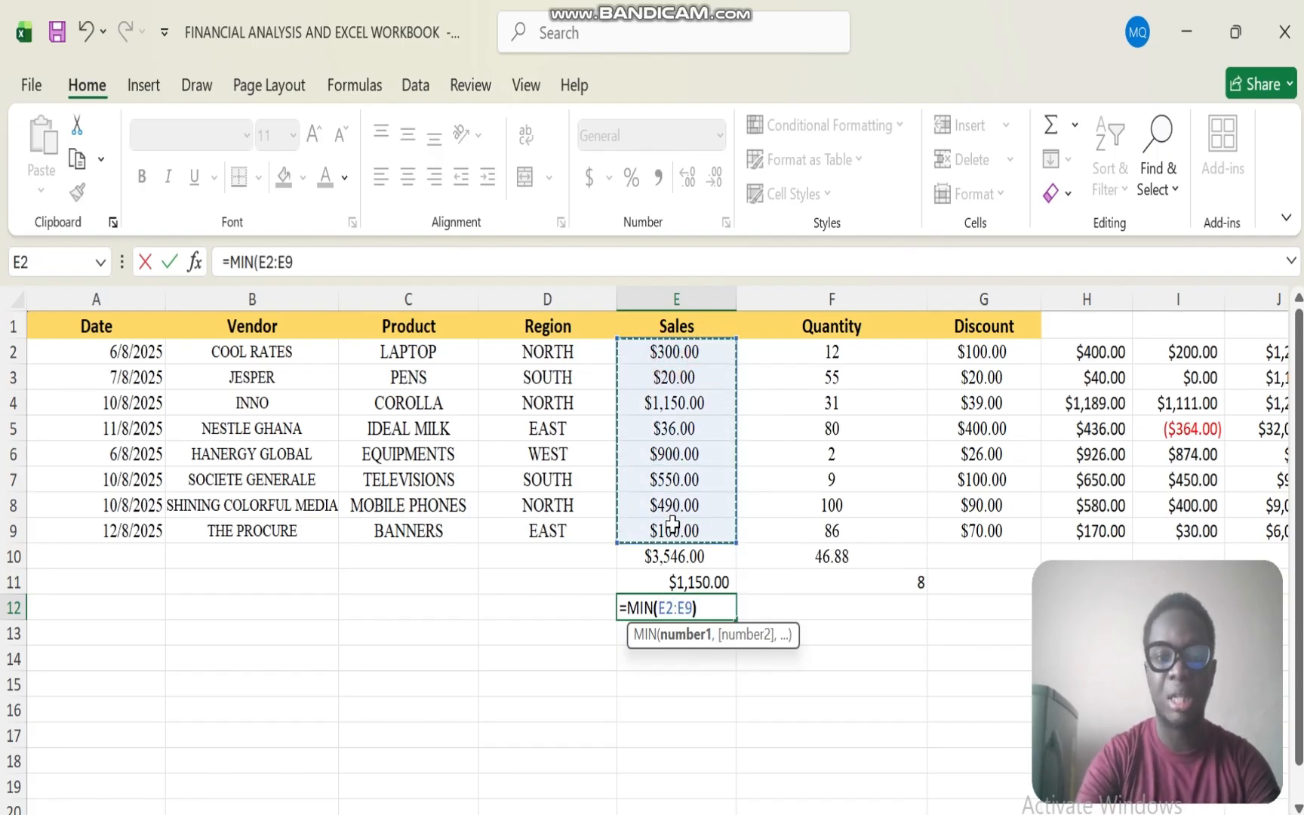
text())
key(Return)
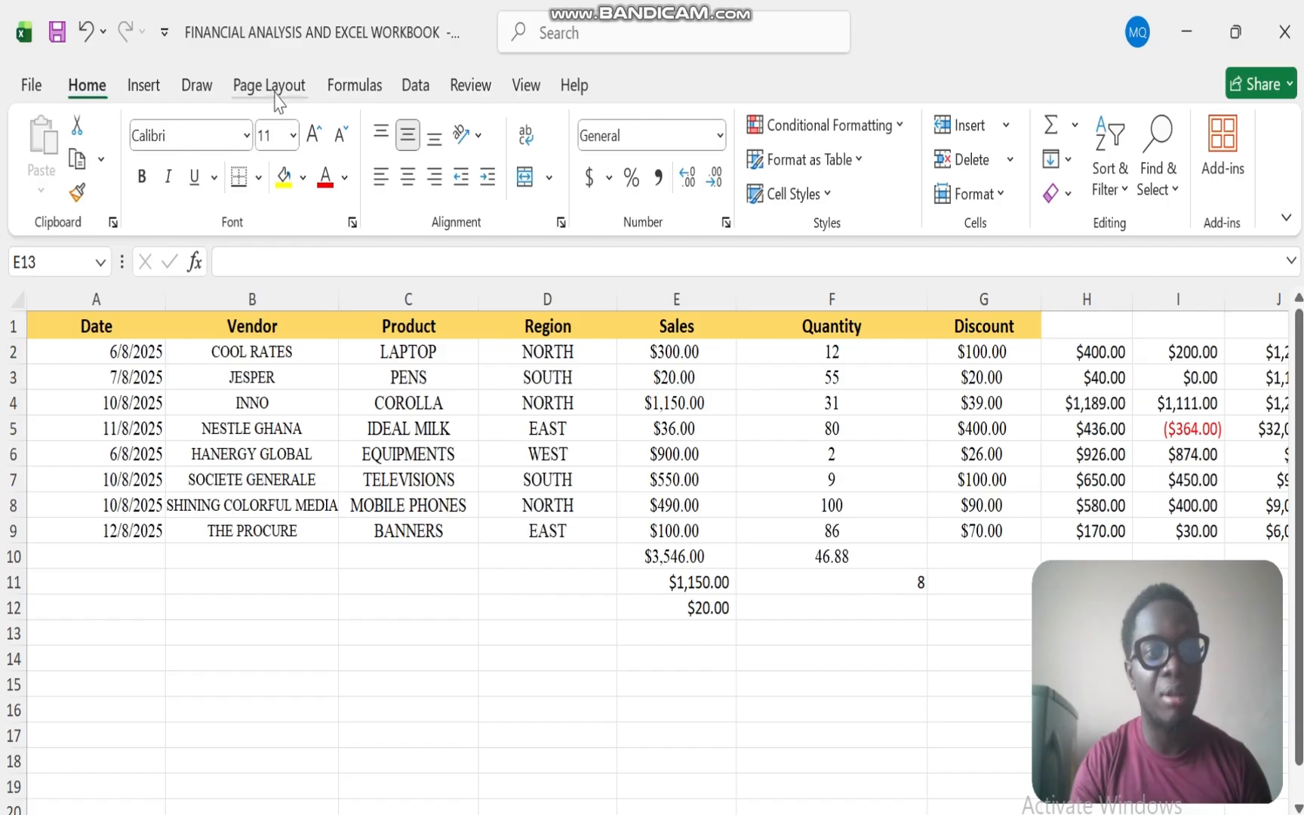
Step: Review the AutoSum functions in the function library and highlight the Sales values in E2:E9
click(367, 89)
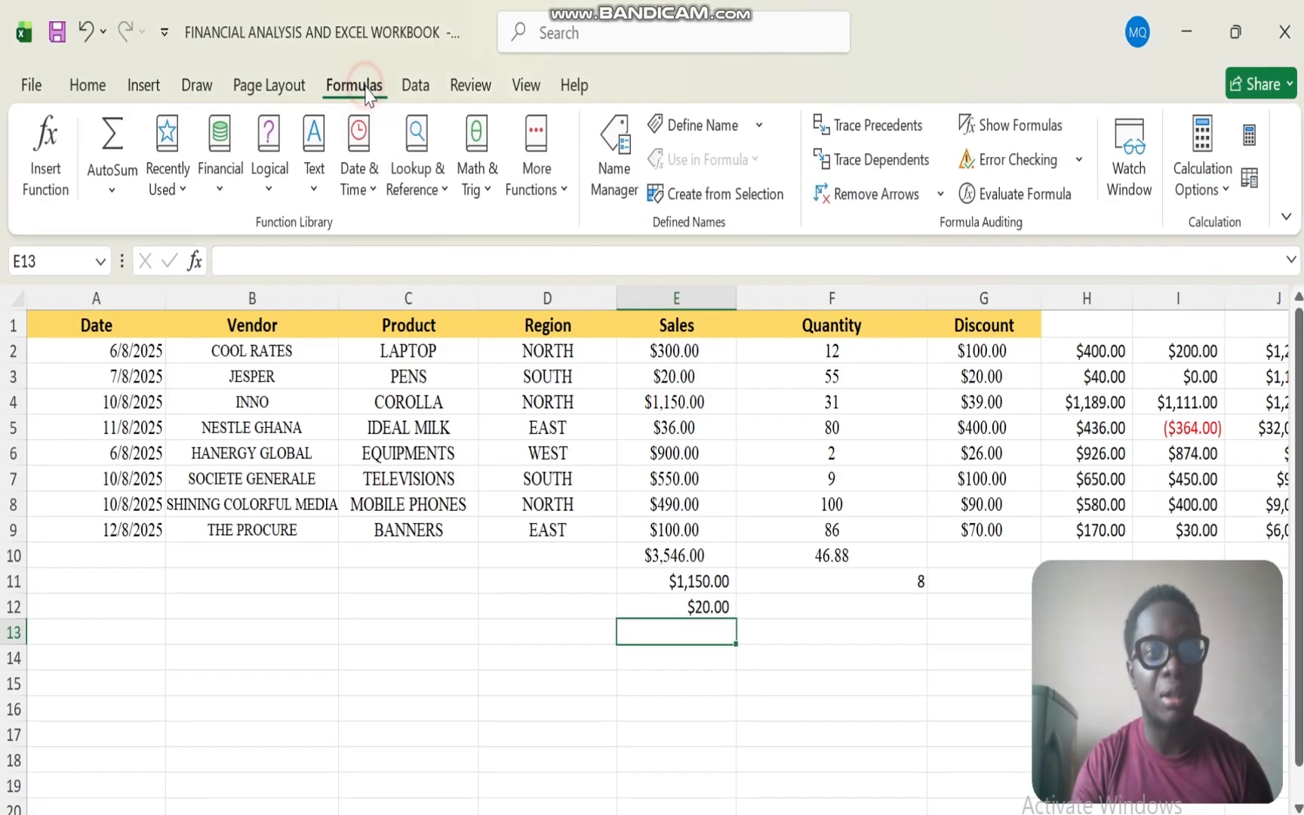
click(115, 195)
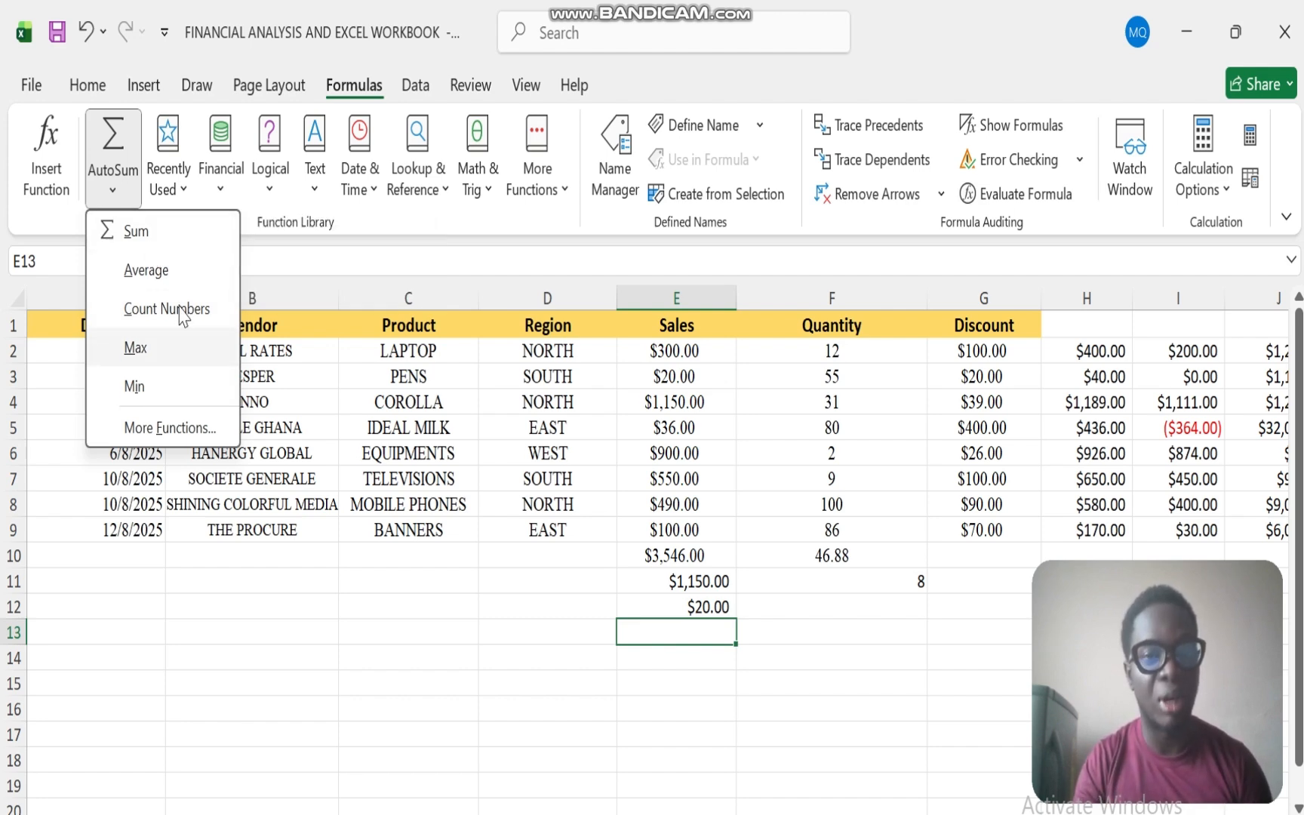
click(704, 556)
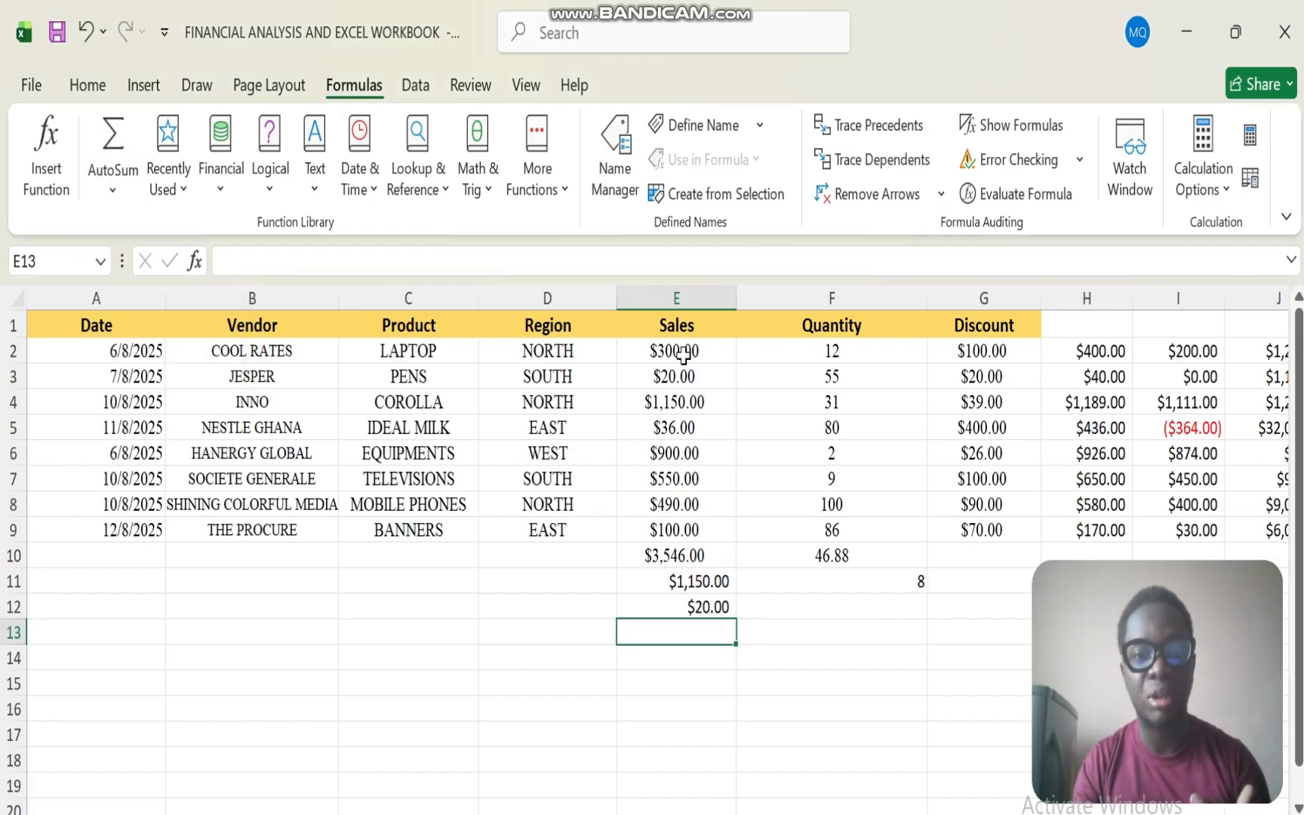
drag(683, 352, 691, 529)
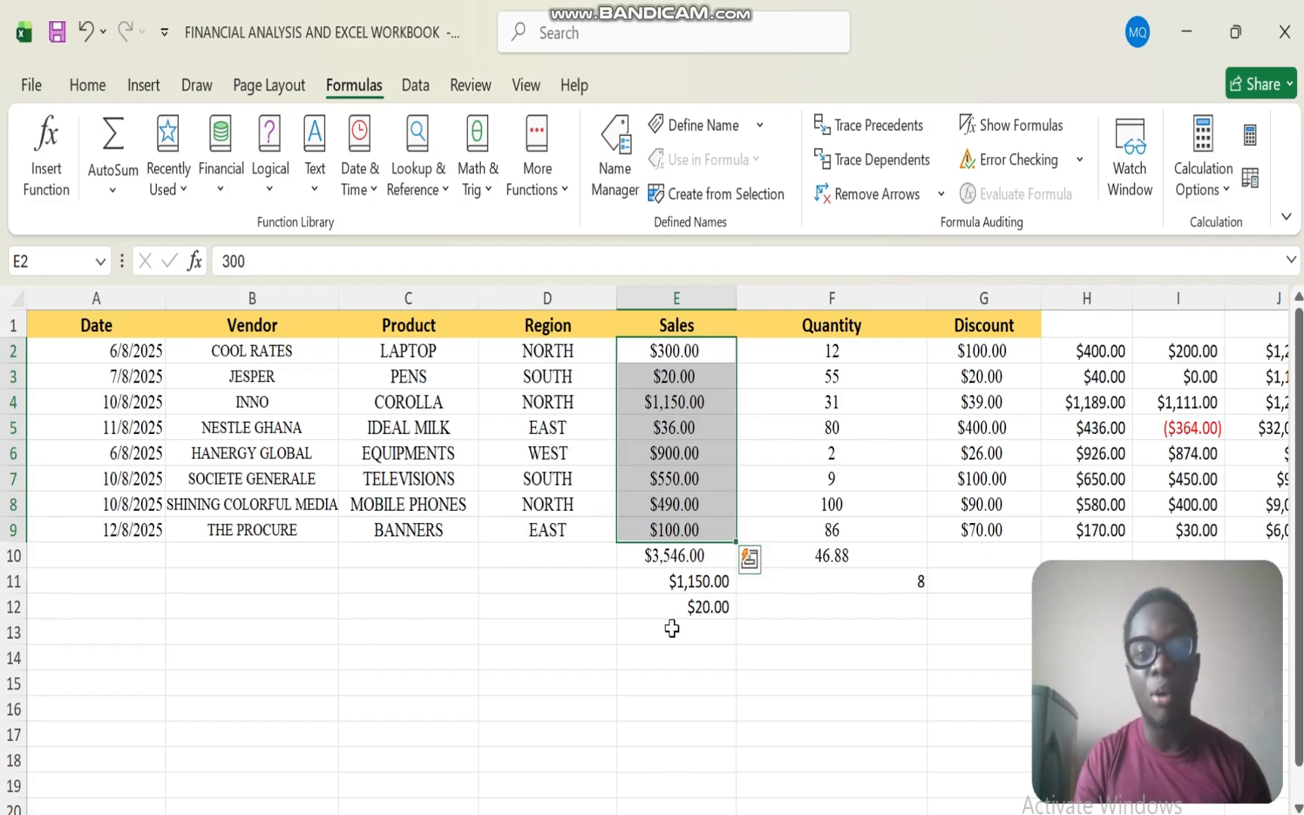
click(645, 632)
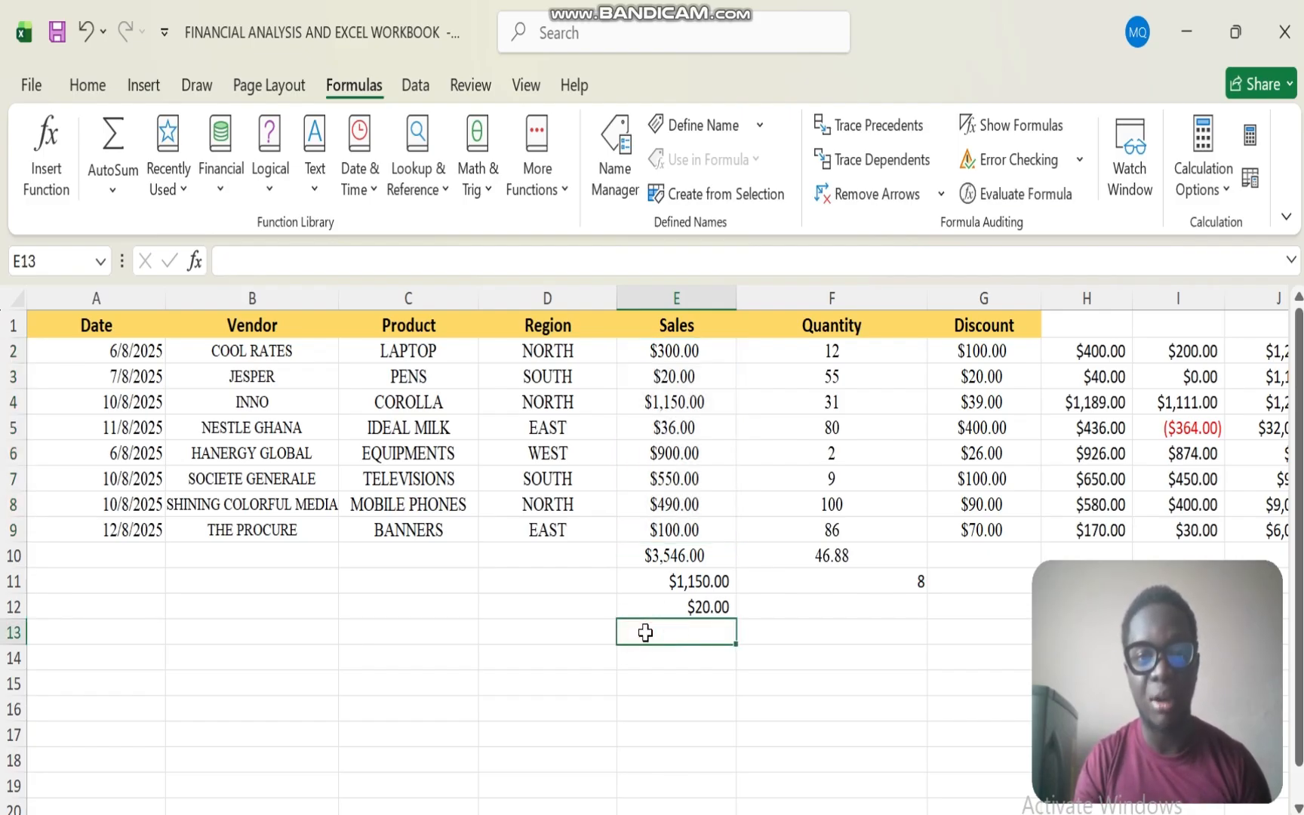
Step: Clear the maximum, minimum and total formulas below the Sales column in E10:E12
click(683, 581)
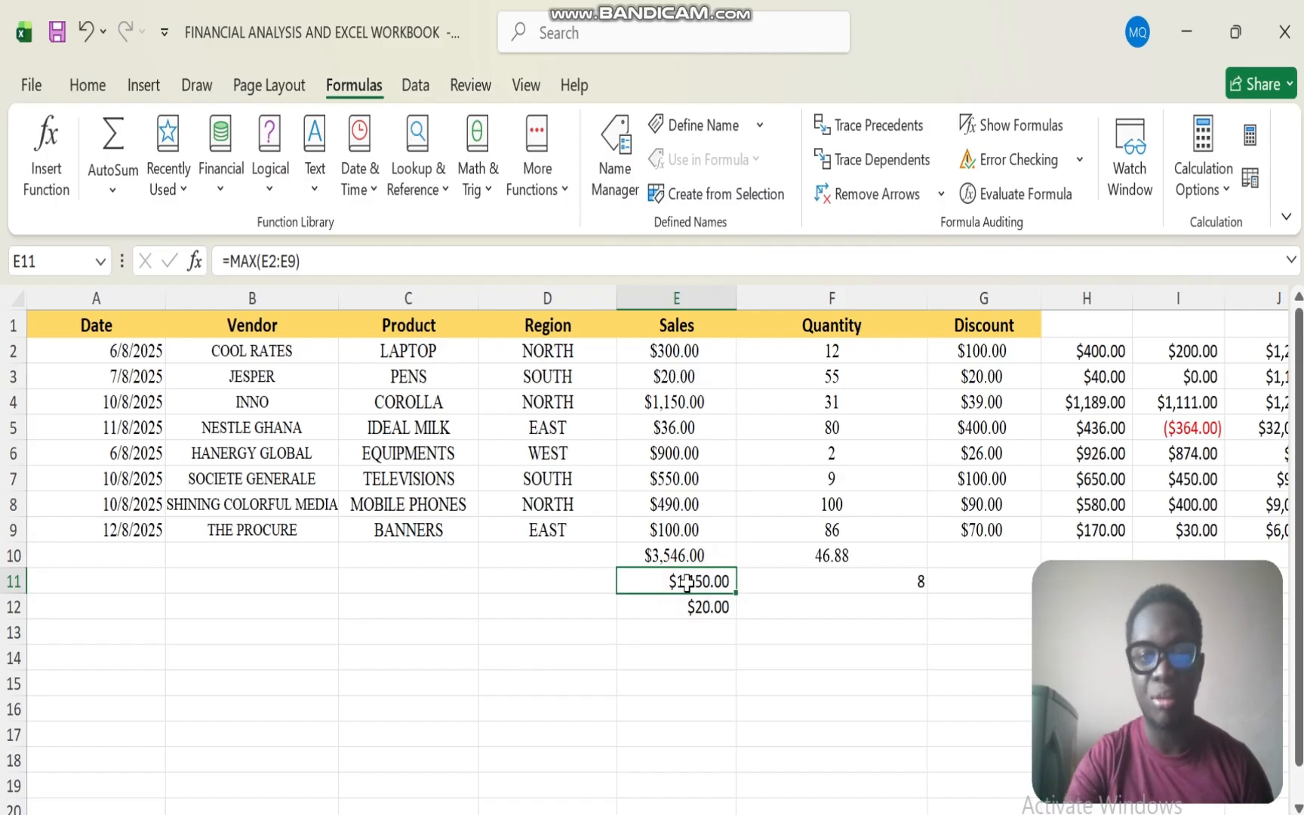
key(BackSpace)
click(702, 604)
key(BackSpace)
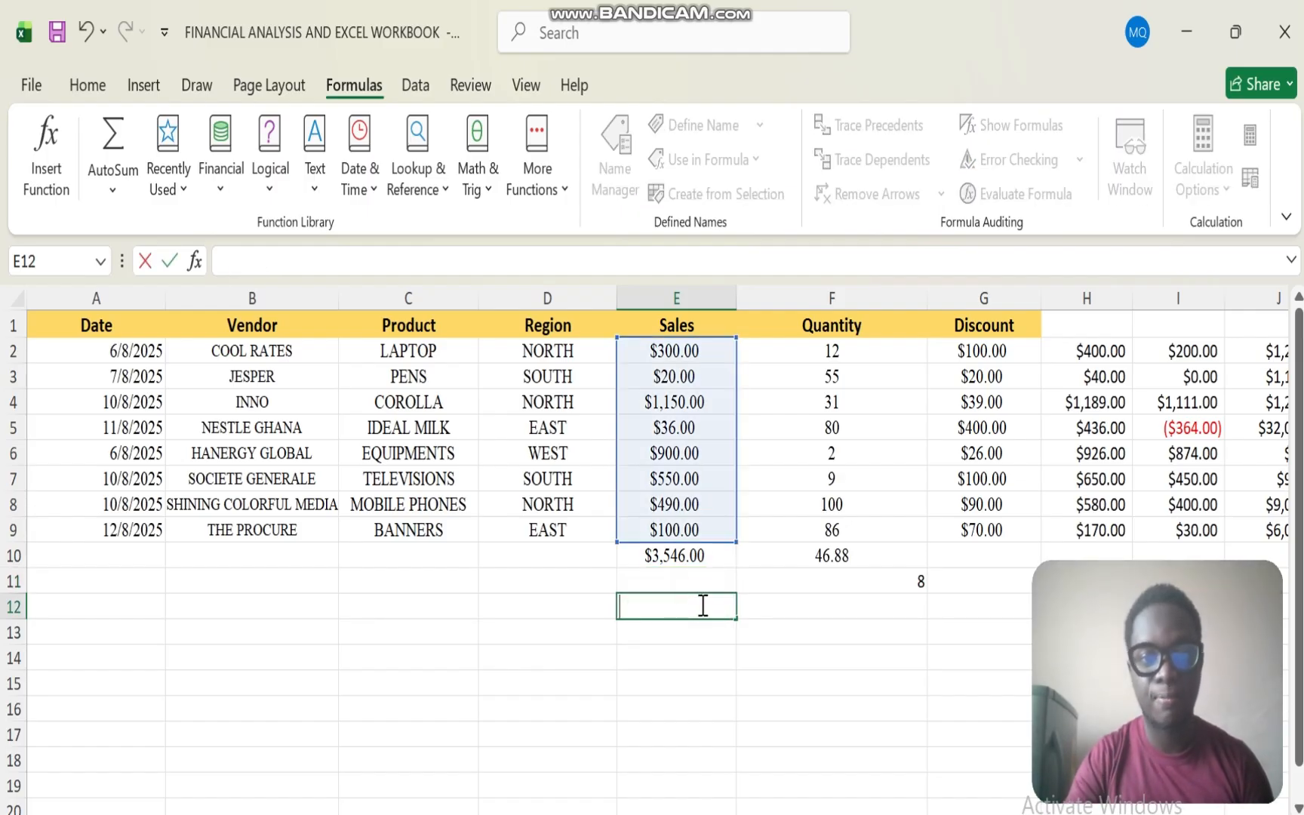
click(671, 555)
key(Delete)
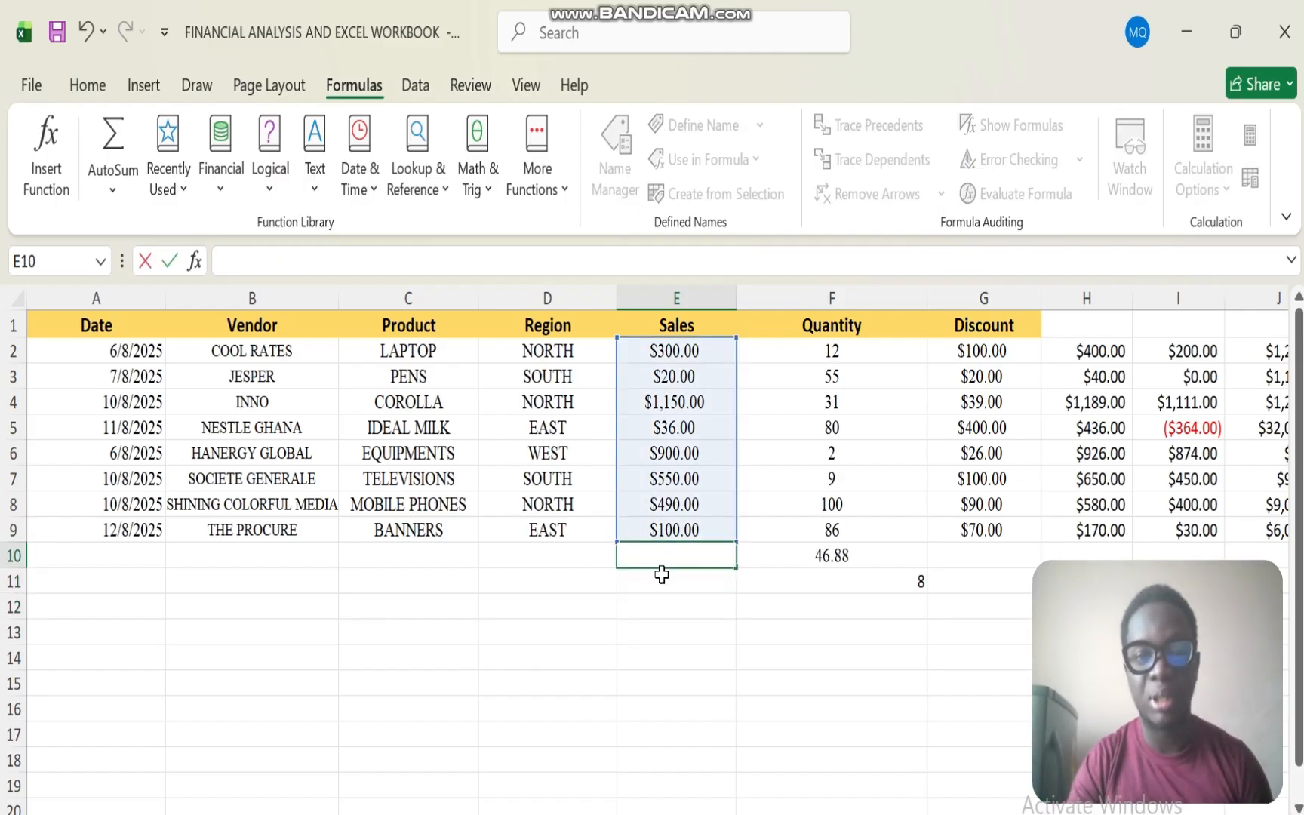
click(662, 578)
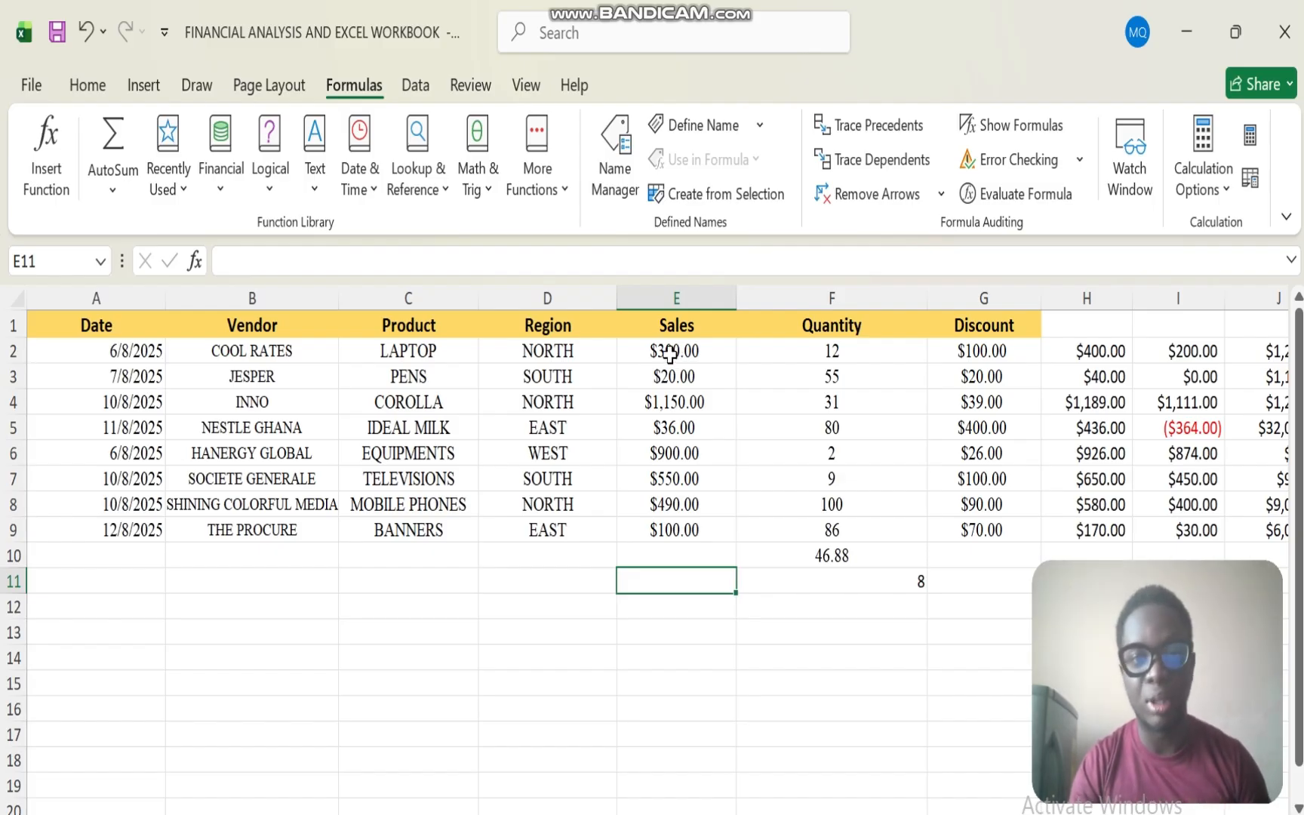
Step: Total the Sales column in E10 with AutoSum's Sum function and select the cell to check its formula
drag(671, 353, 683, 556)
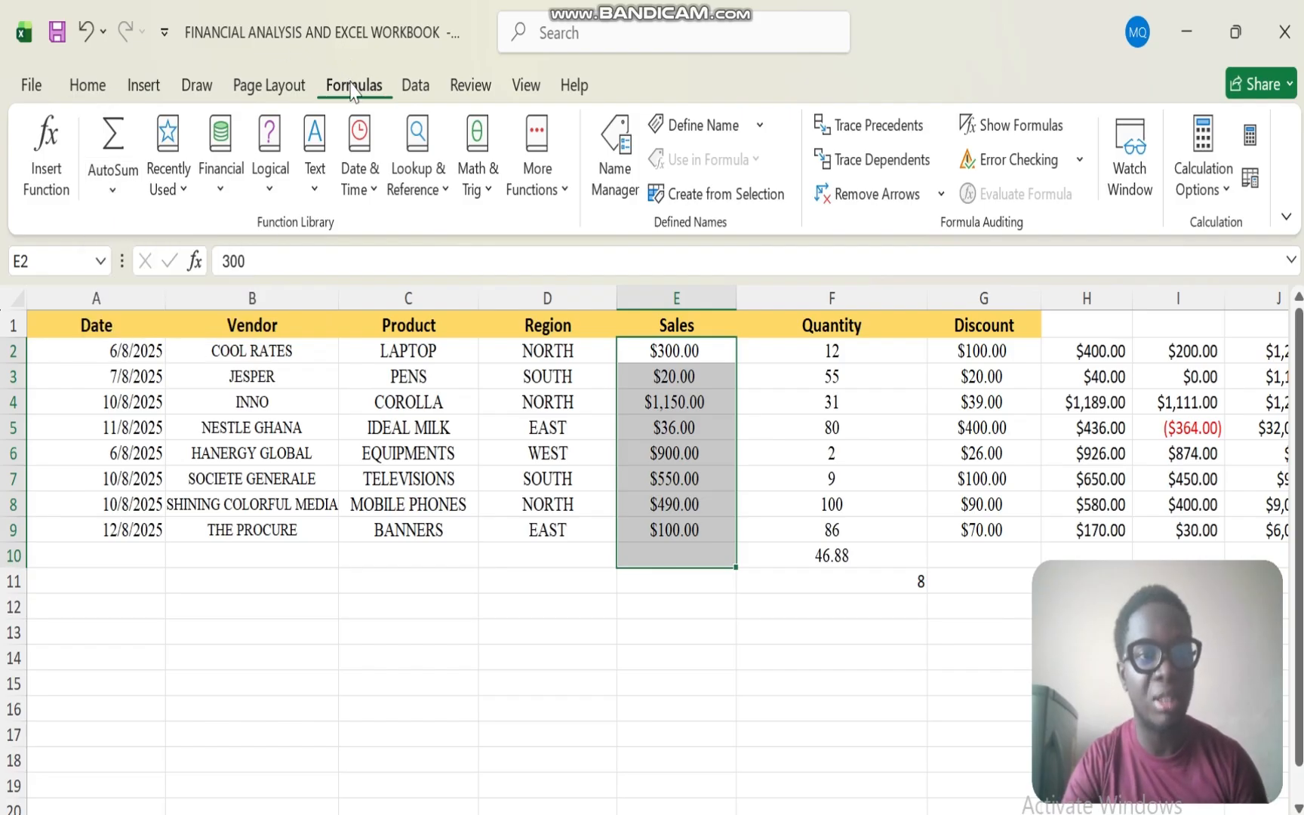
click(106, 205)
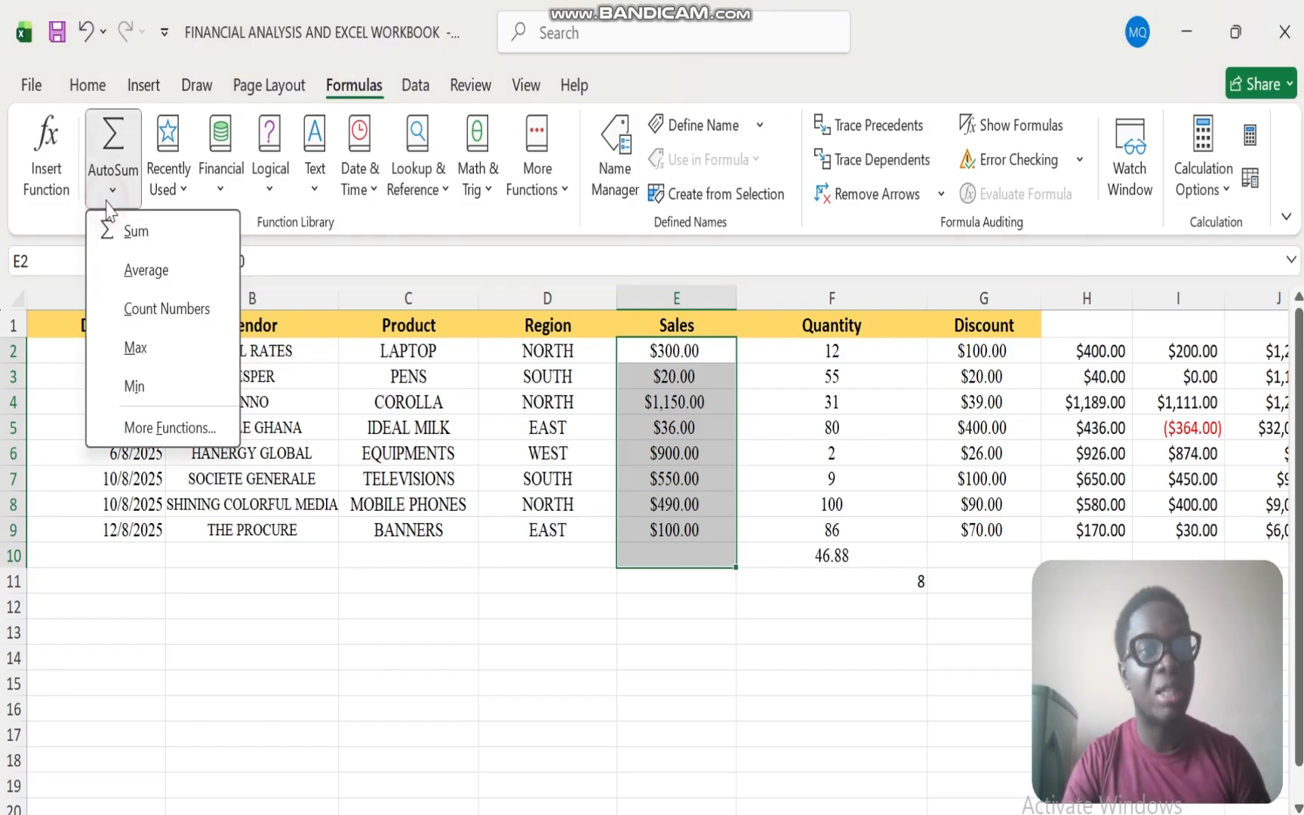
click(151, 236)
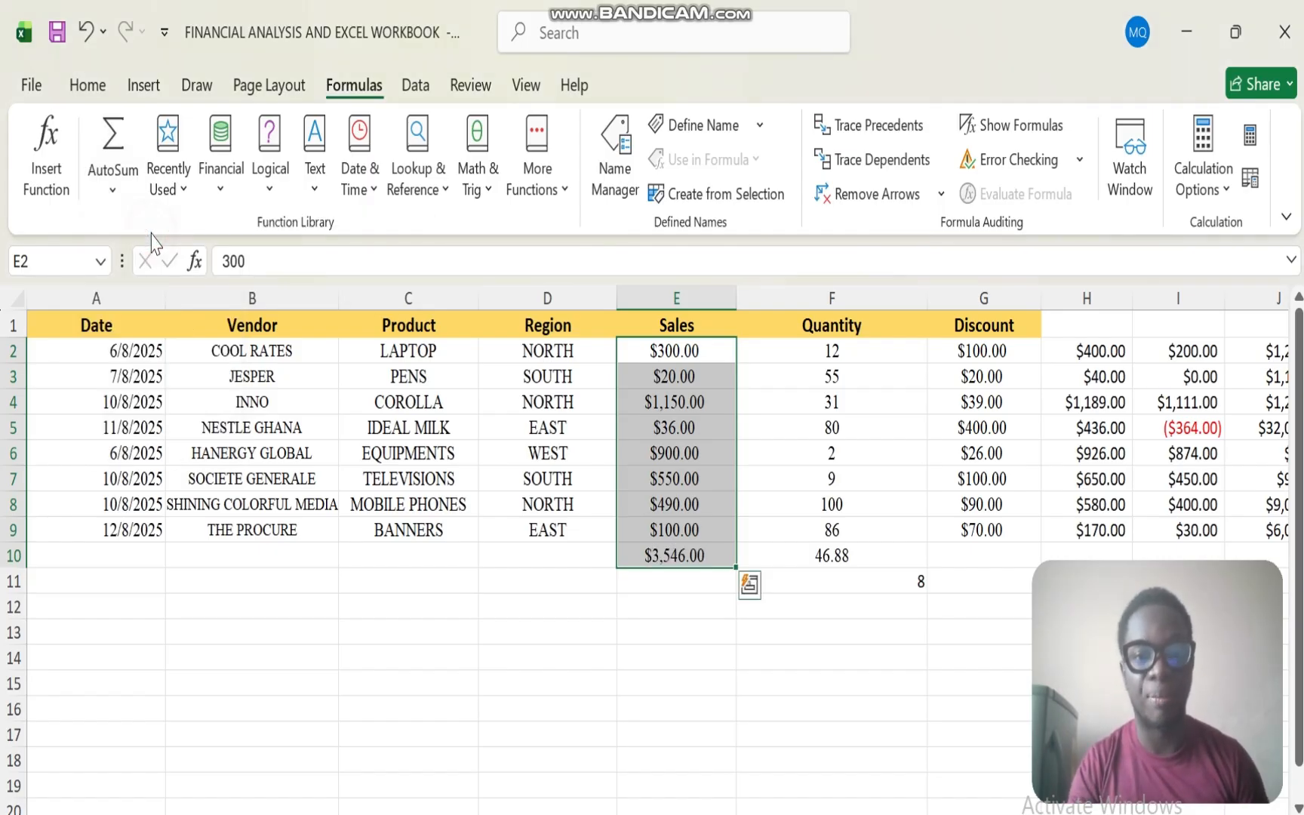
click(698, 556)
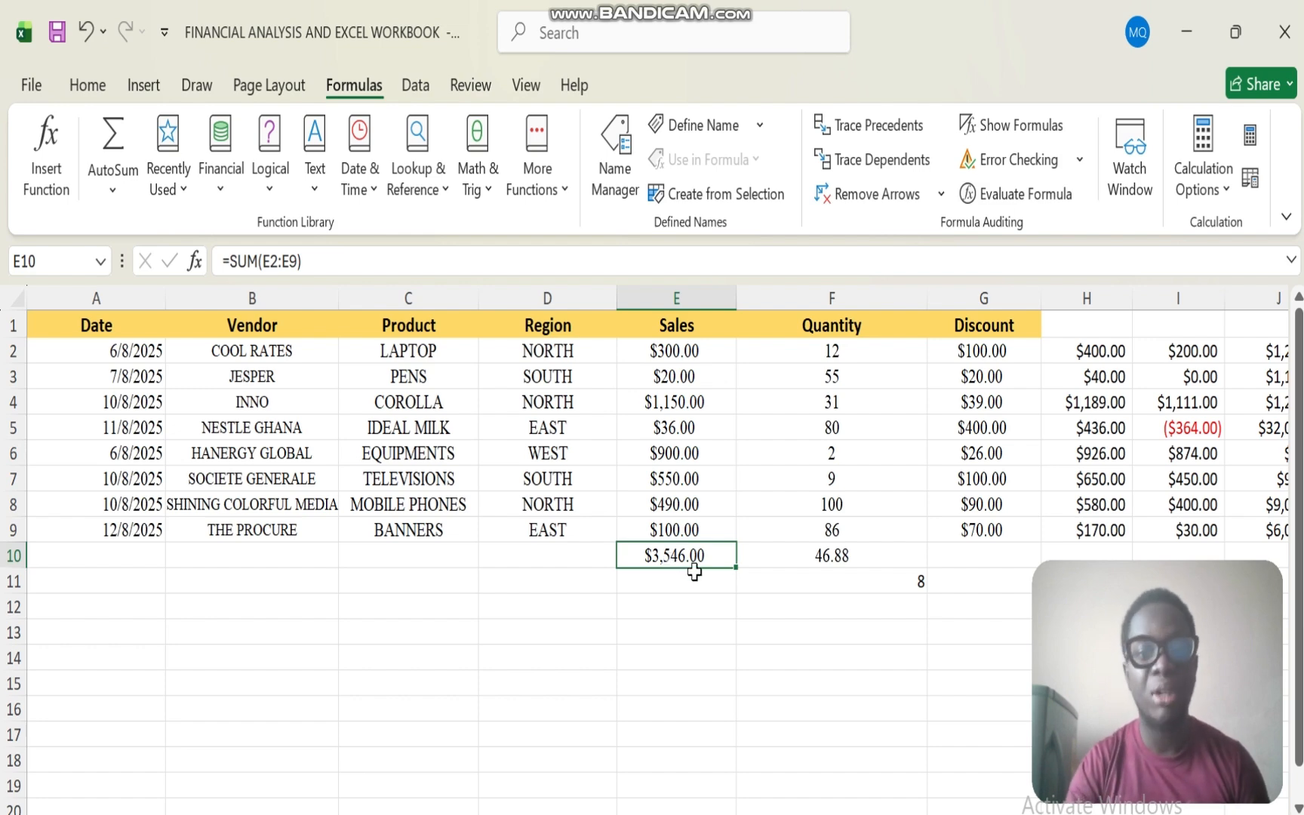
Step: Clear the average and count formulas below the Quantity column in F10 and F11
click(847, 559)
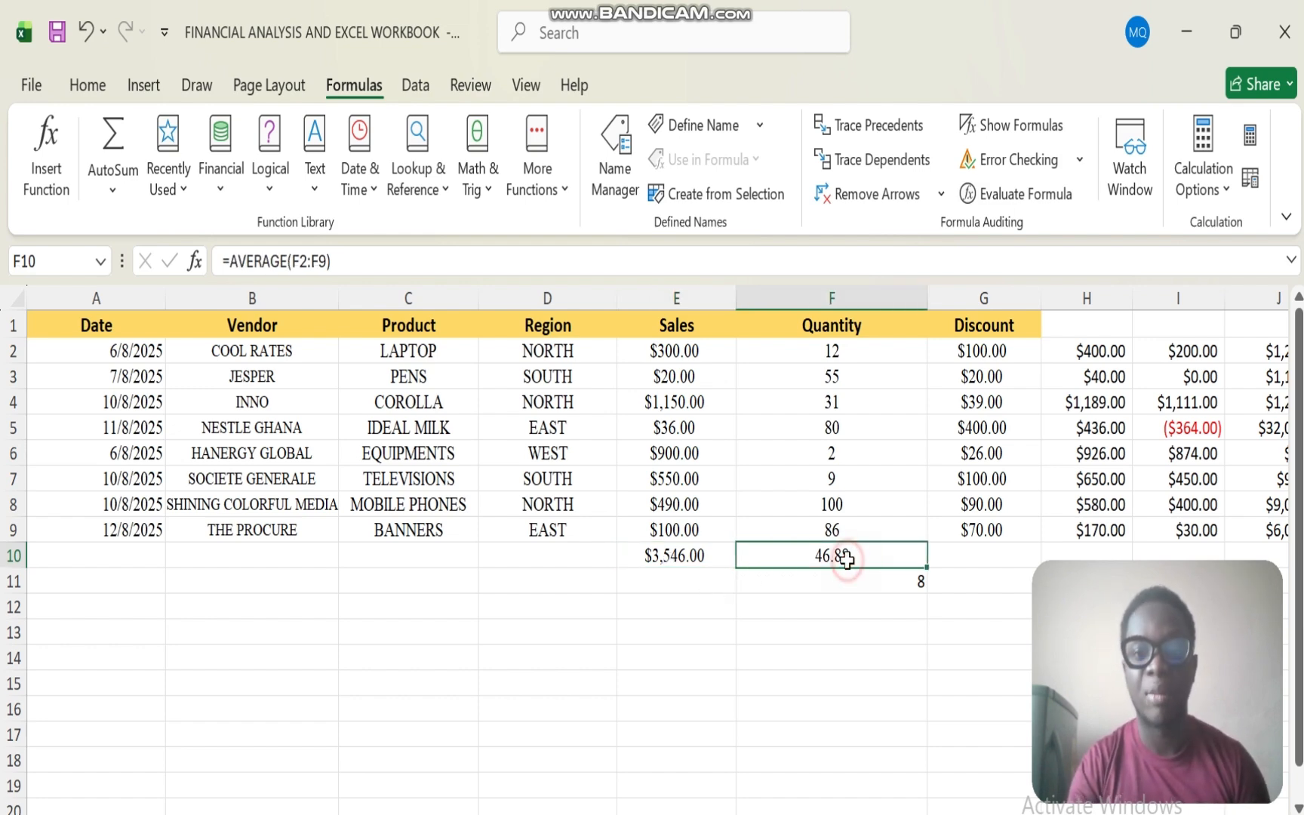
key(BackSpace)
click(914, 589)
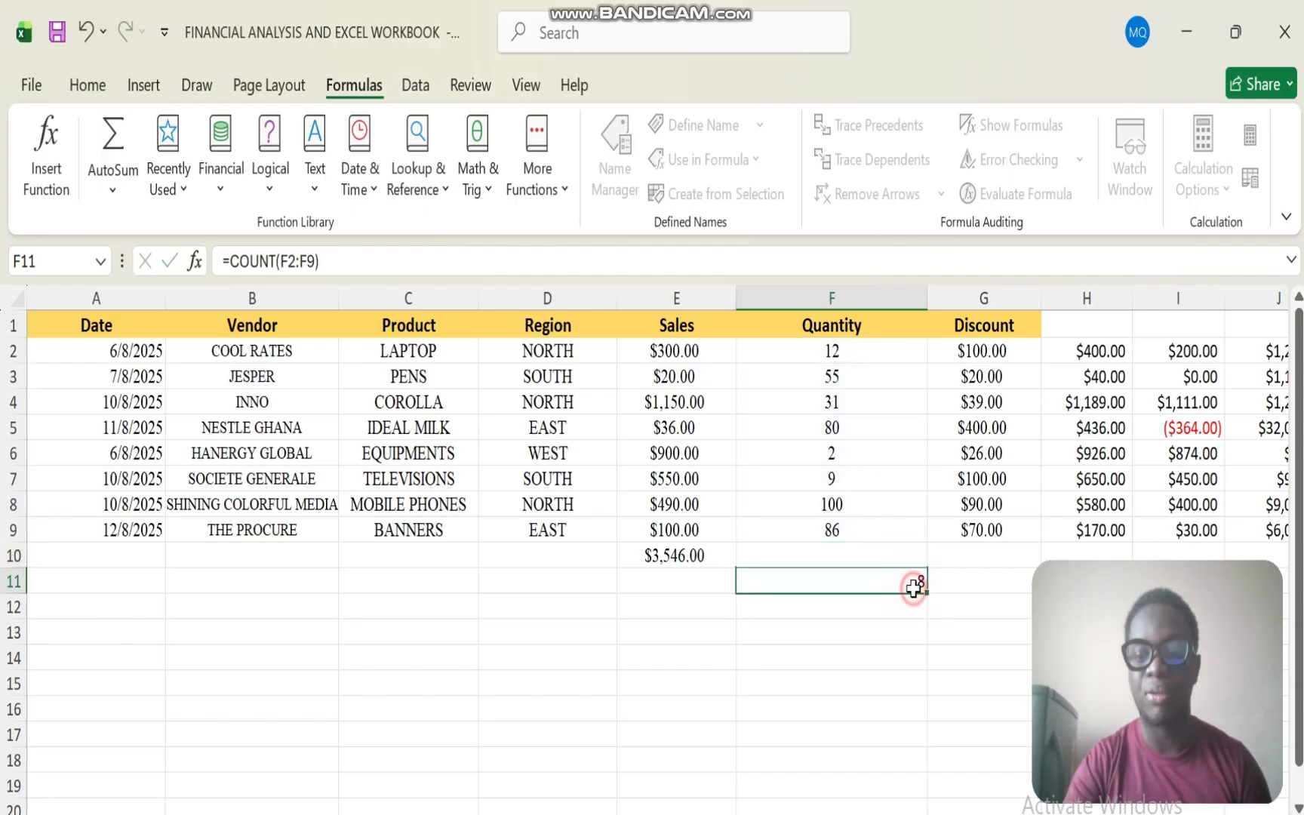
key(BackSpace)
Step: Average the Quantity column in F10 with AutoSum's Average function and select the cell to check its formula
click(819, 554)
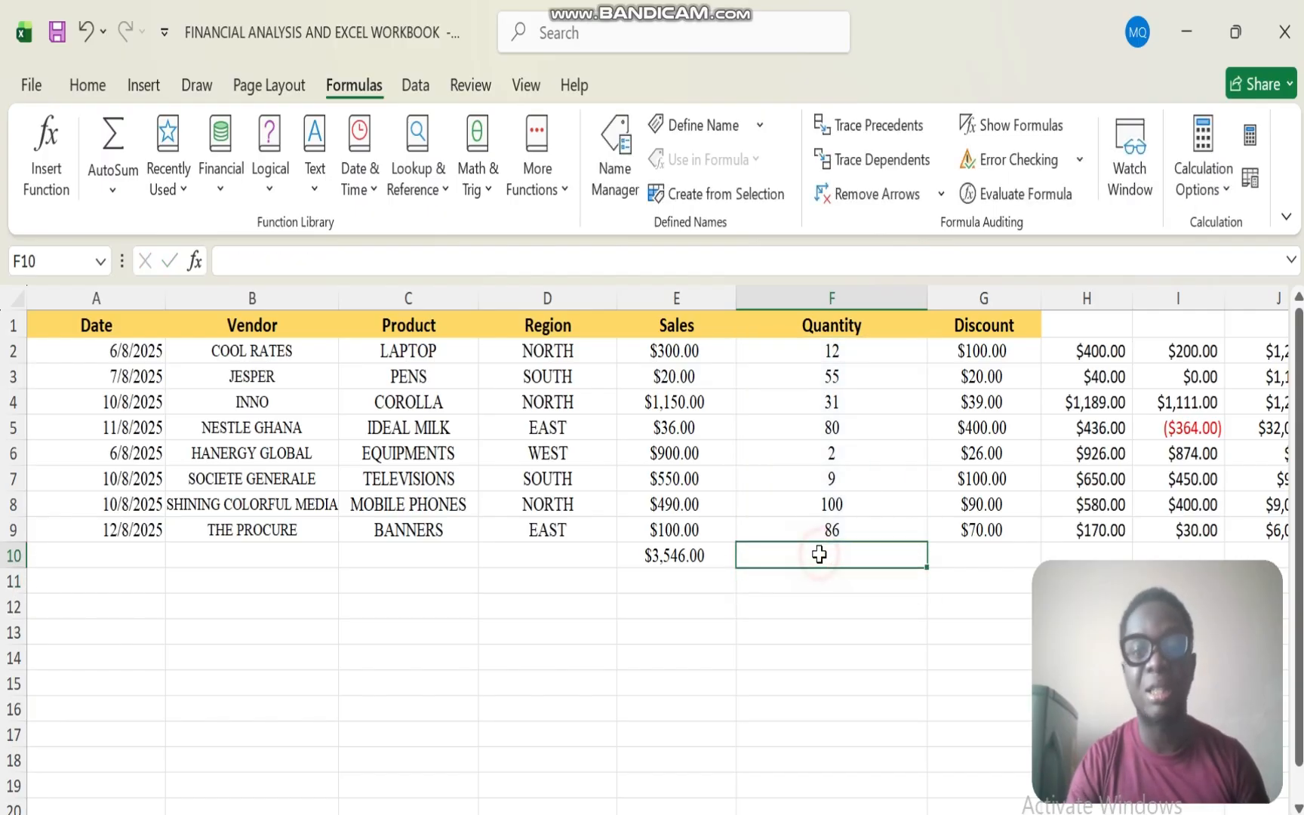
drag(809, 350, 825, 564)
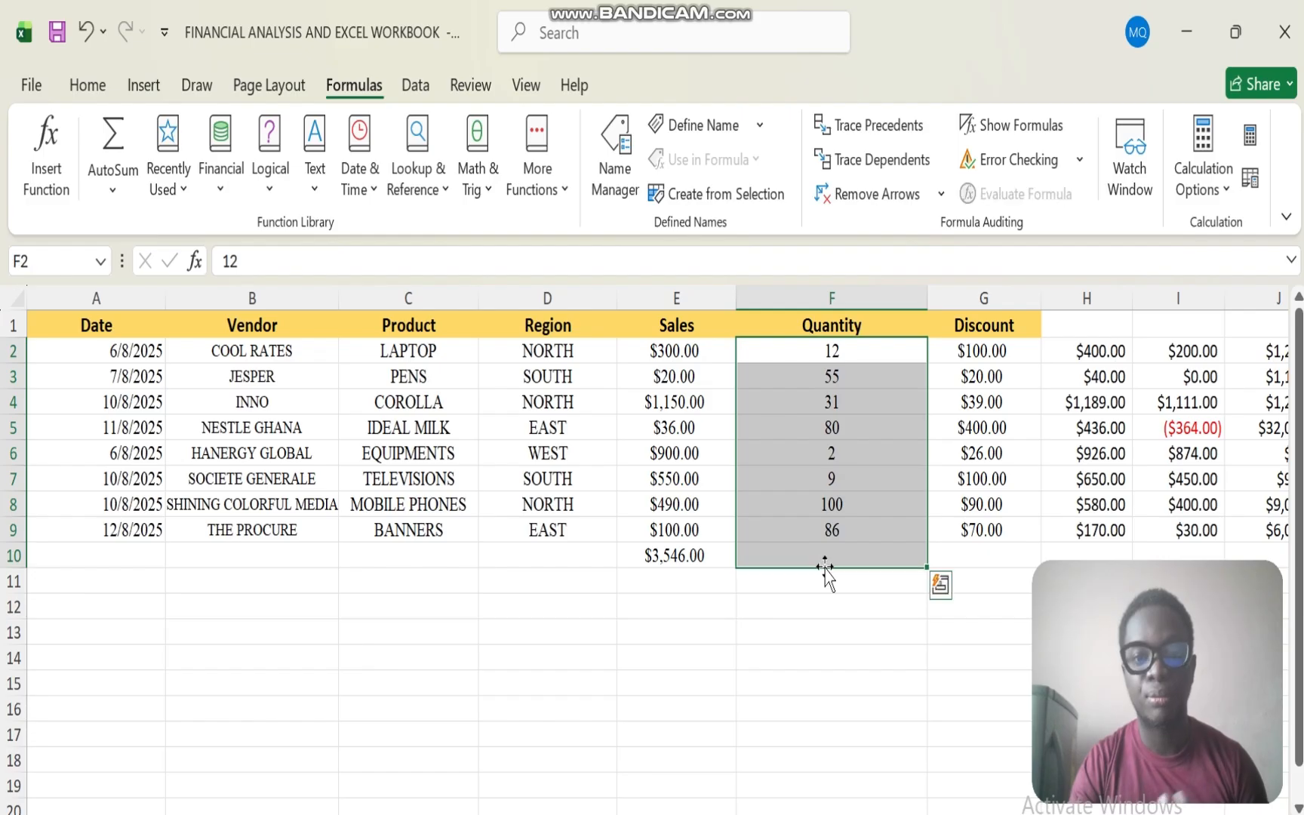
click(115, 191)
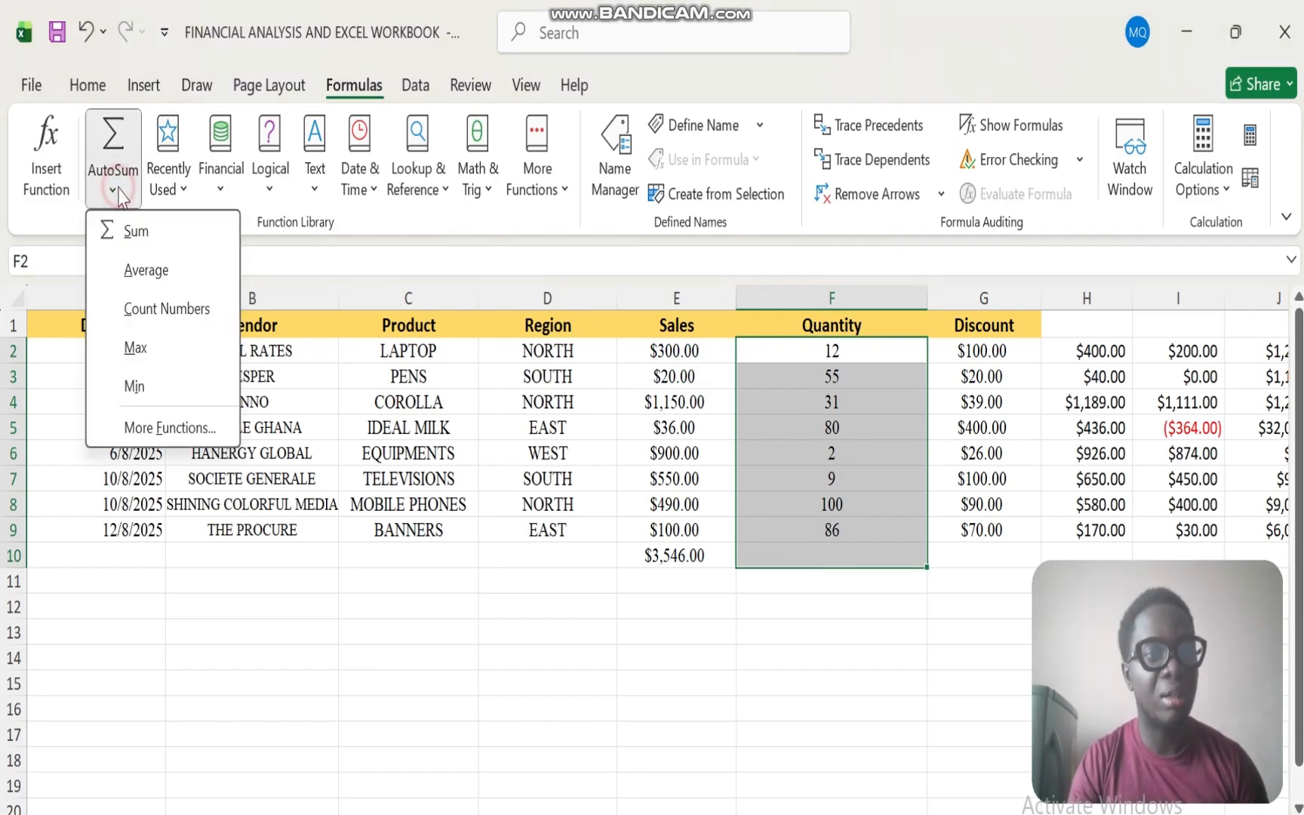
click(147, 273)
click(850, 557)
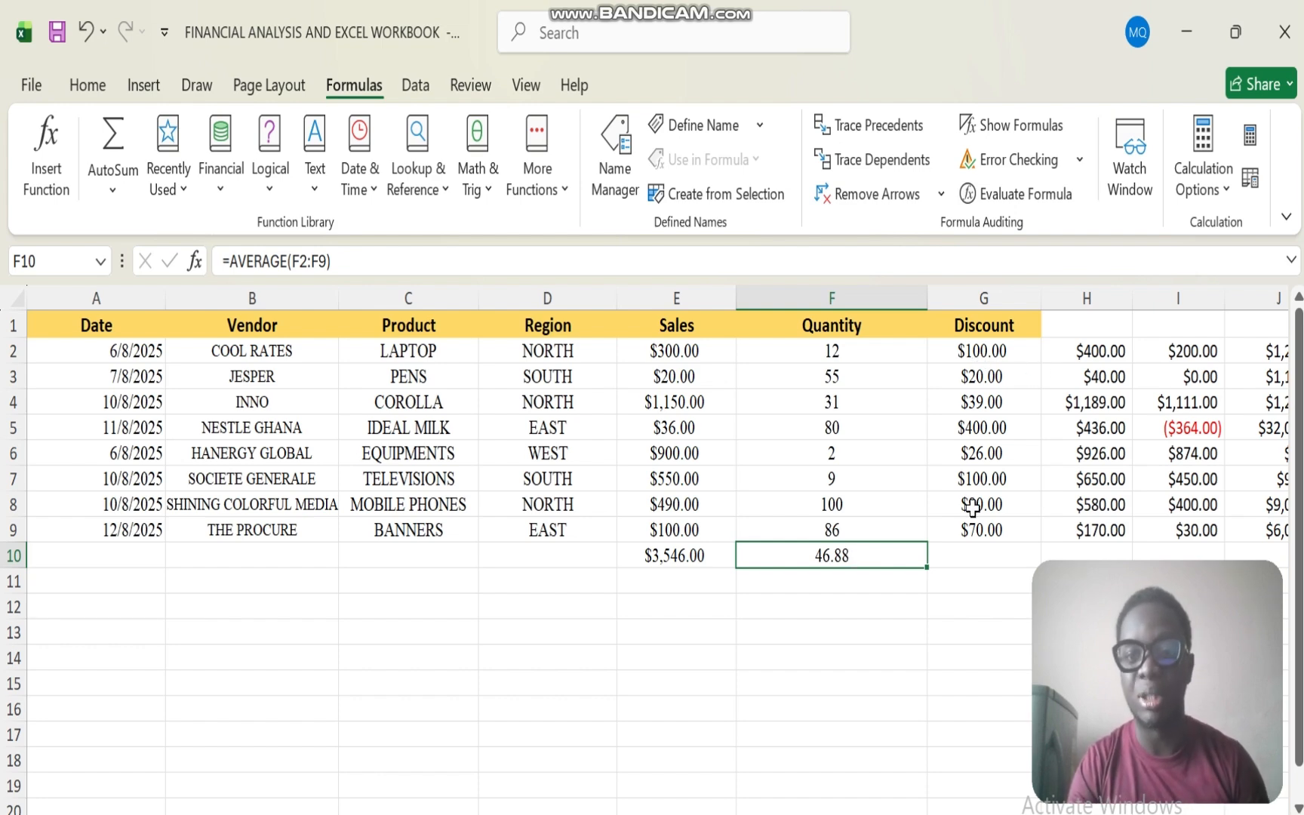
Step: Count the Discount entries in G10 with AutoSum's Count Numbers function and select the cell to check its formula
click(962, 562)
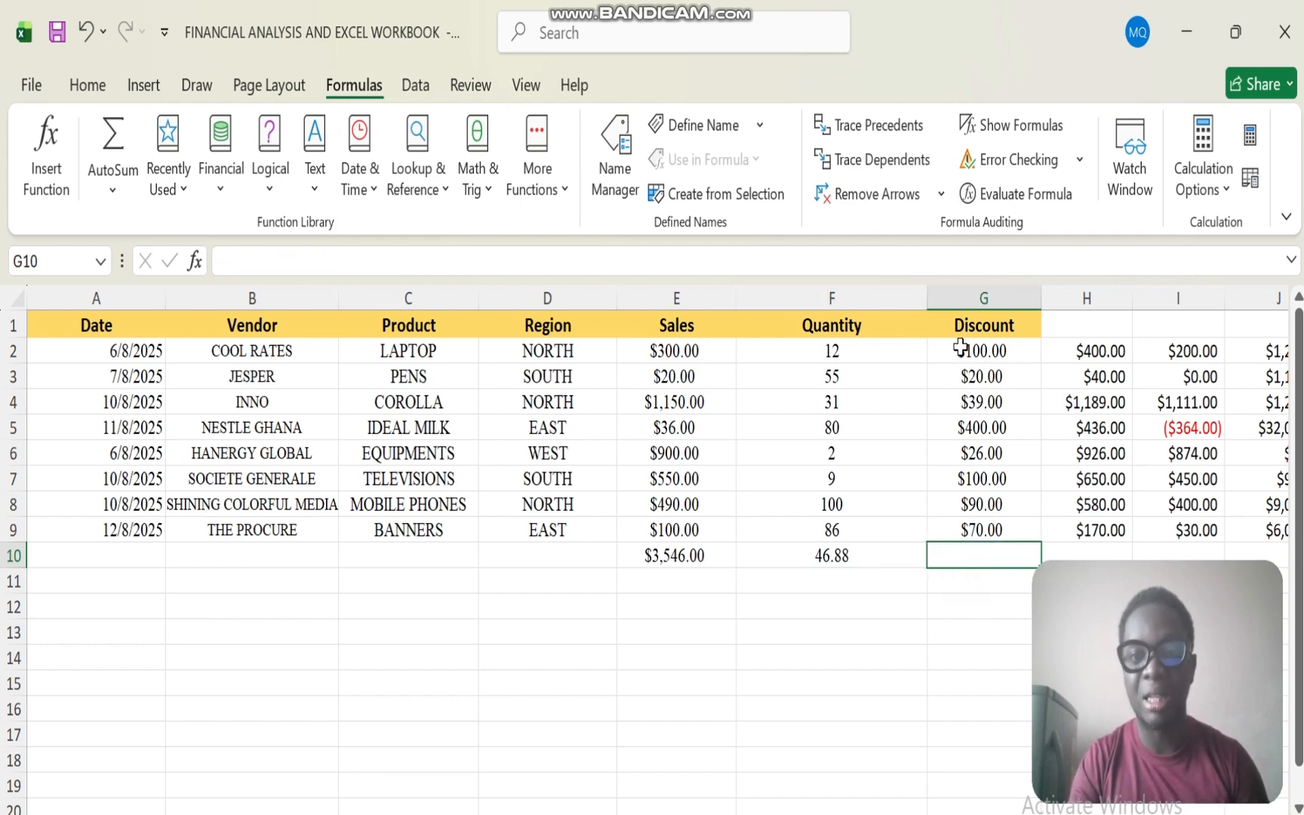
drag(960, 346, 964, 562)
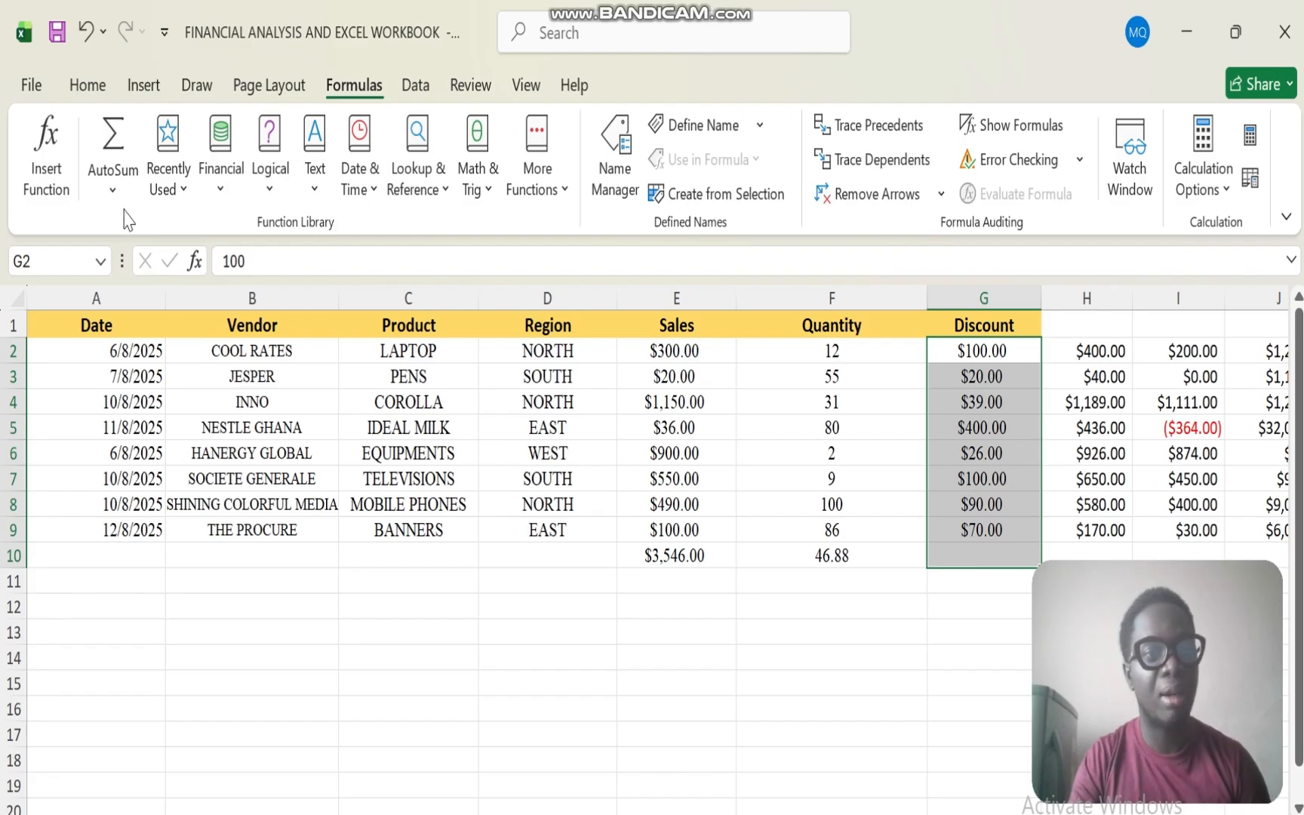
click(113, 185)
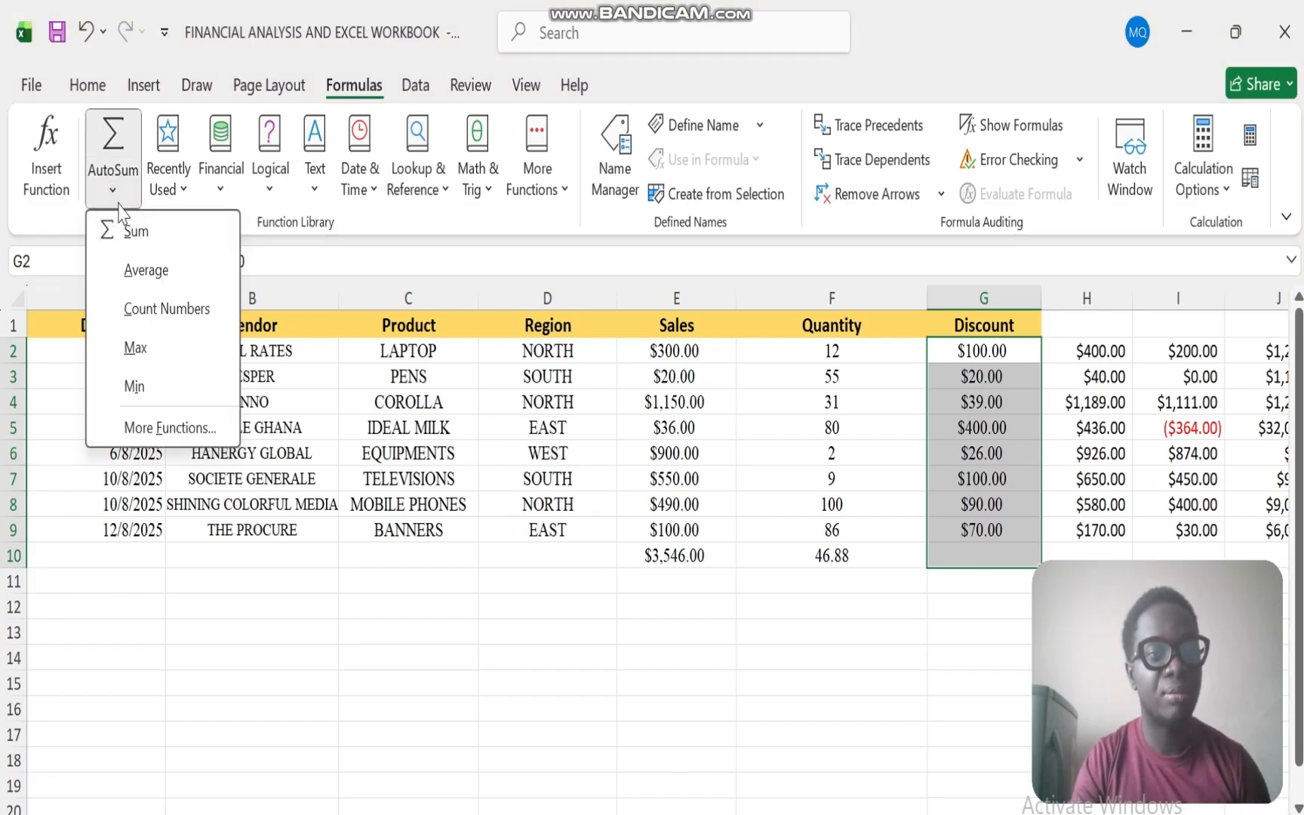
click(149, 308)
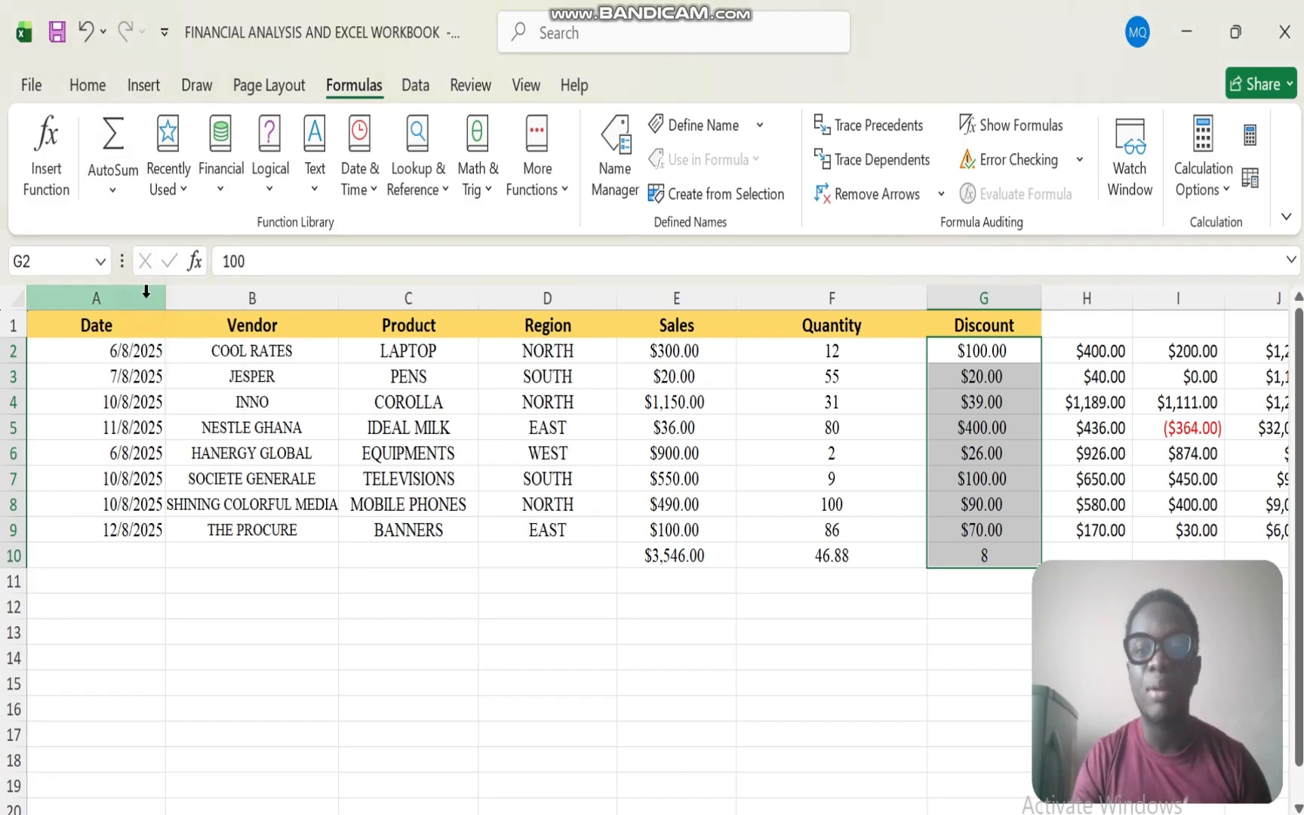
click(957, 559)
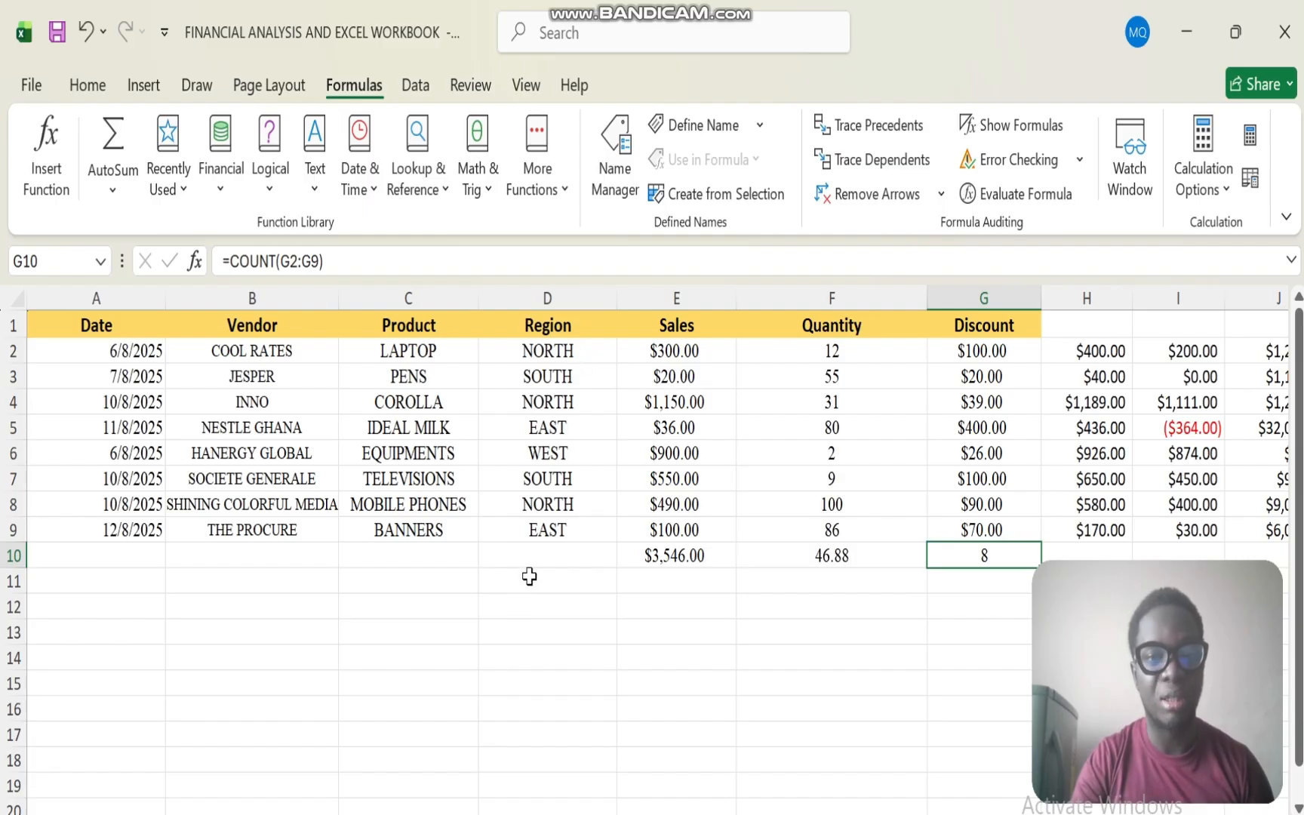
Step: Try to count the text entries in the Region column with AutoSum's Count Numbers function over D2:D10
drag(547, 351, 547, 557)
click(113, 190)
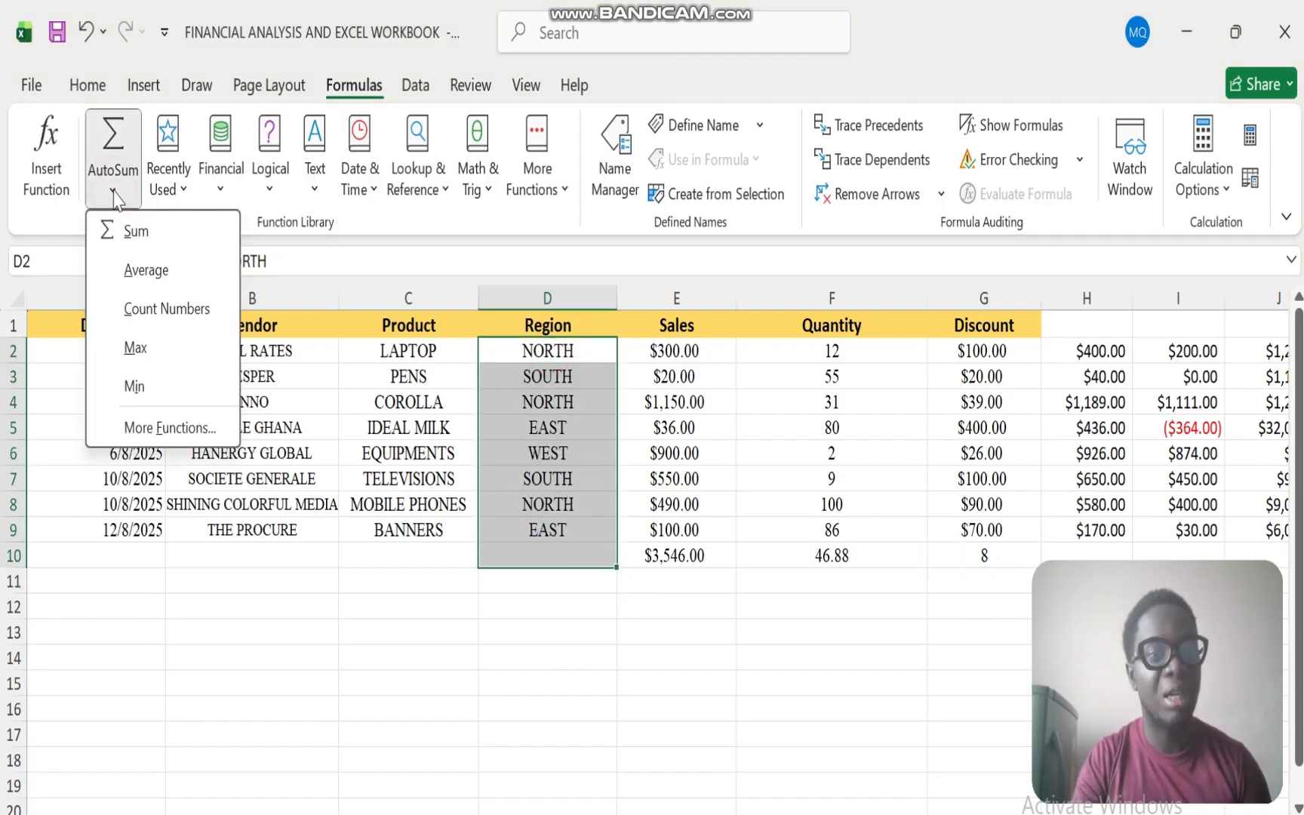
click(157, 310)
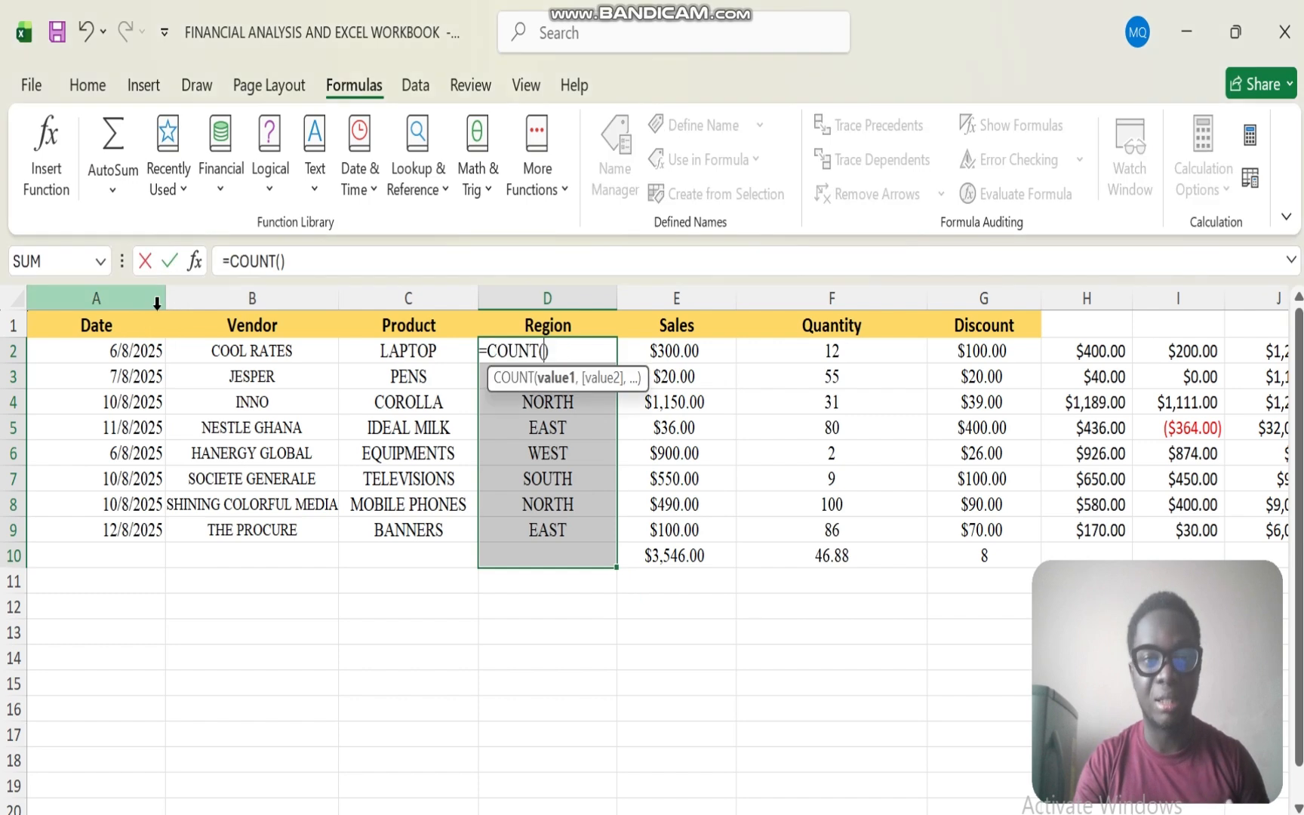
click(545, 583)
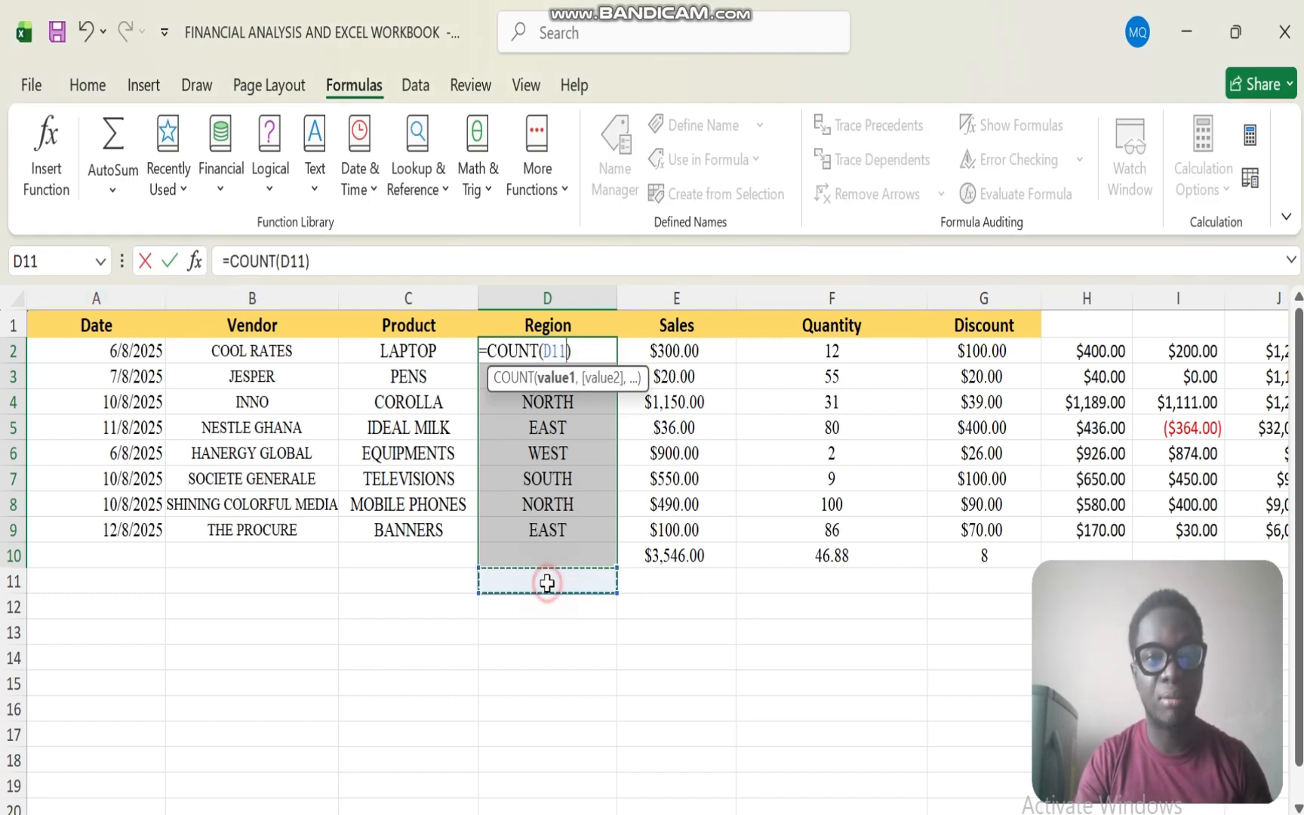
click(535, 600)
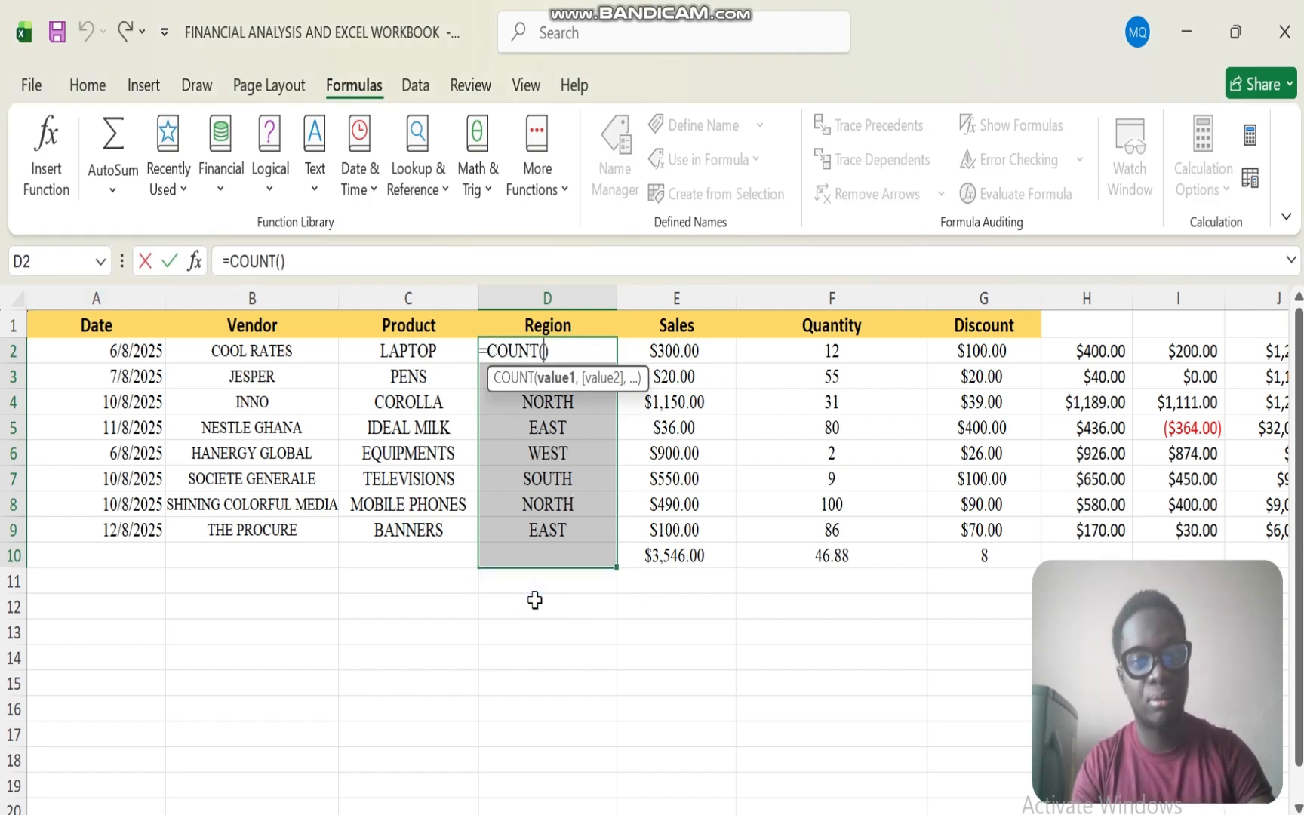
Step: Discard the unfinished COUNT formula in D2 and undo the change to restore the cell's Region entry
key(ctrl+z)
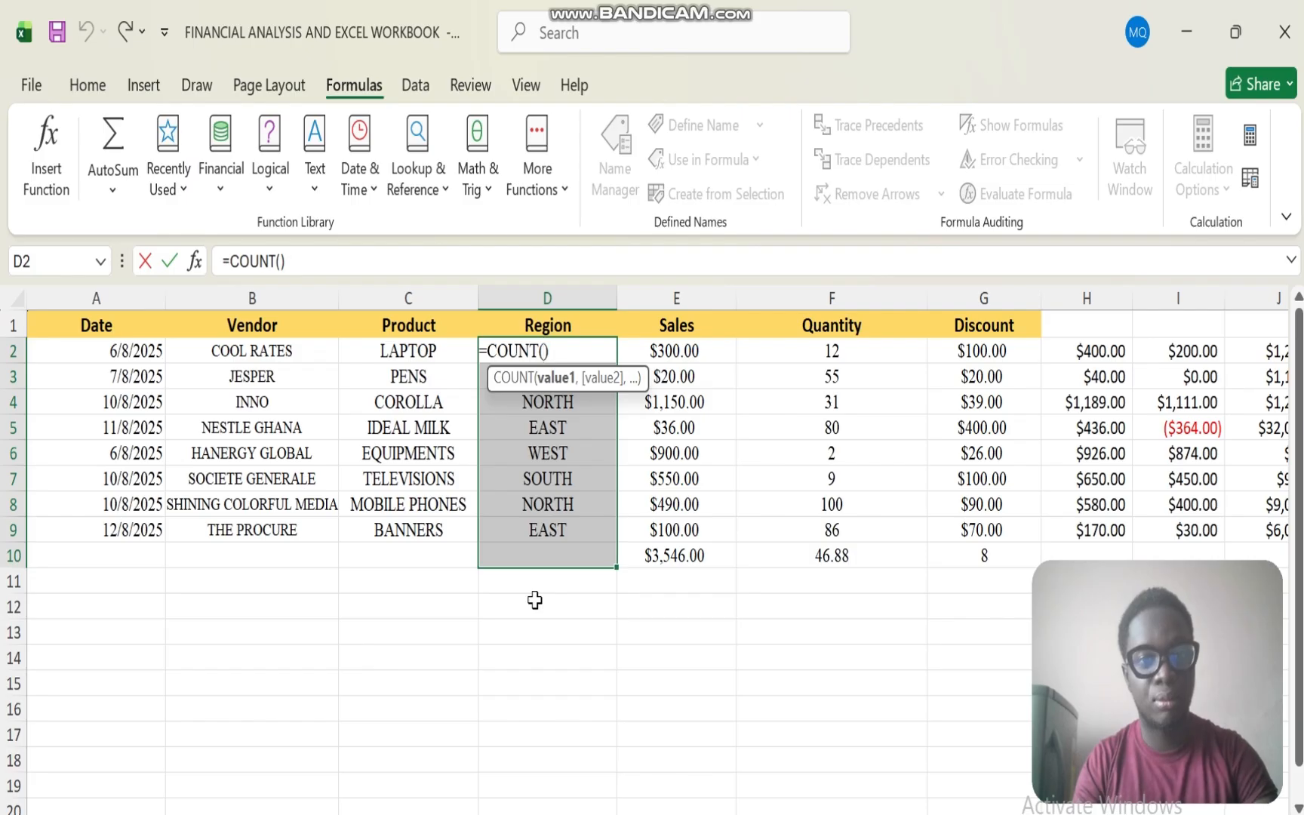
key(ctrl+z)
key(ctrl+z)
click(570, 606)
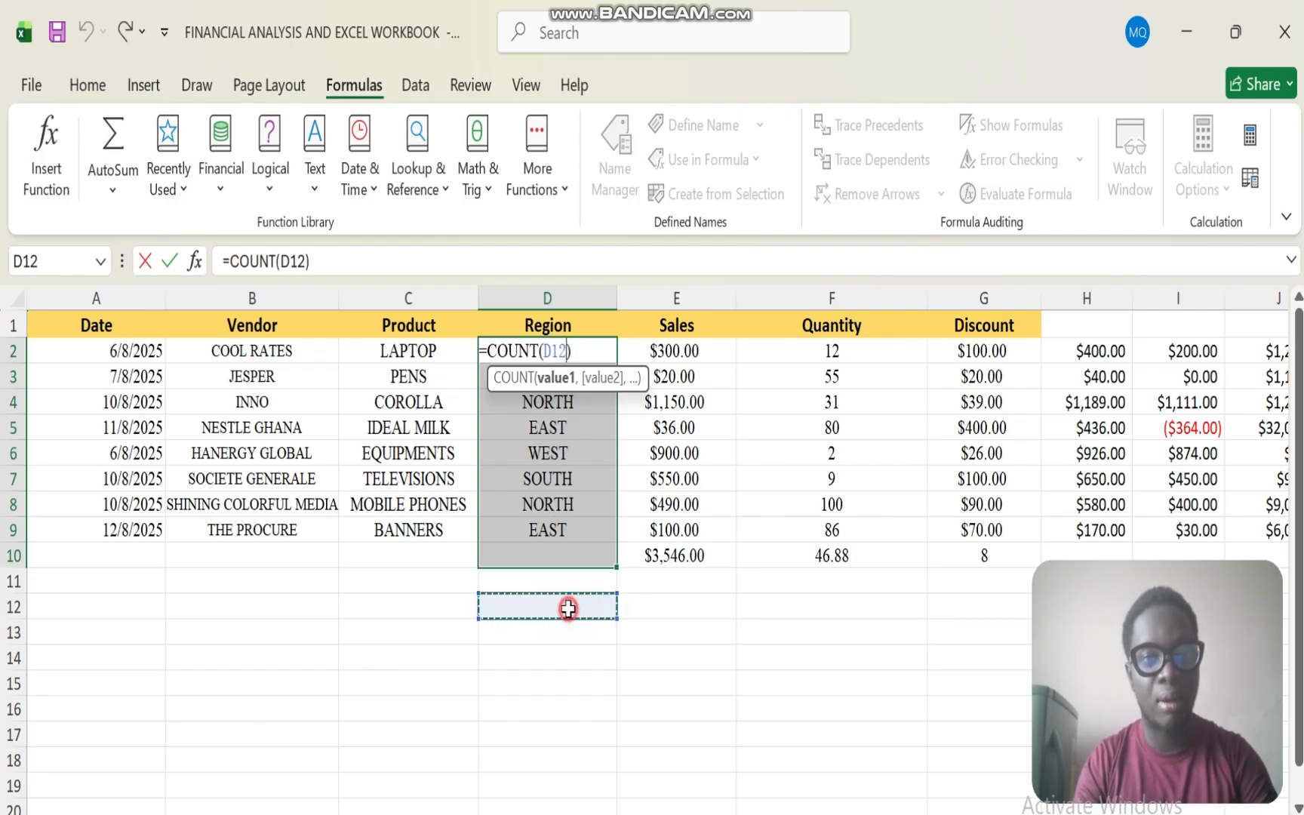
click(583, 350)
key(BackSpace)
key(BackSpace)
key(BackSpace)
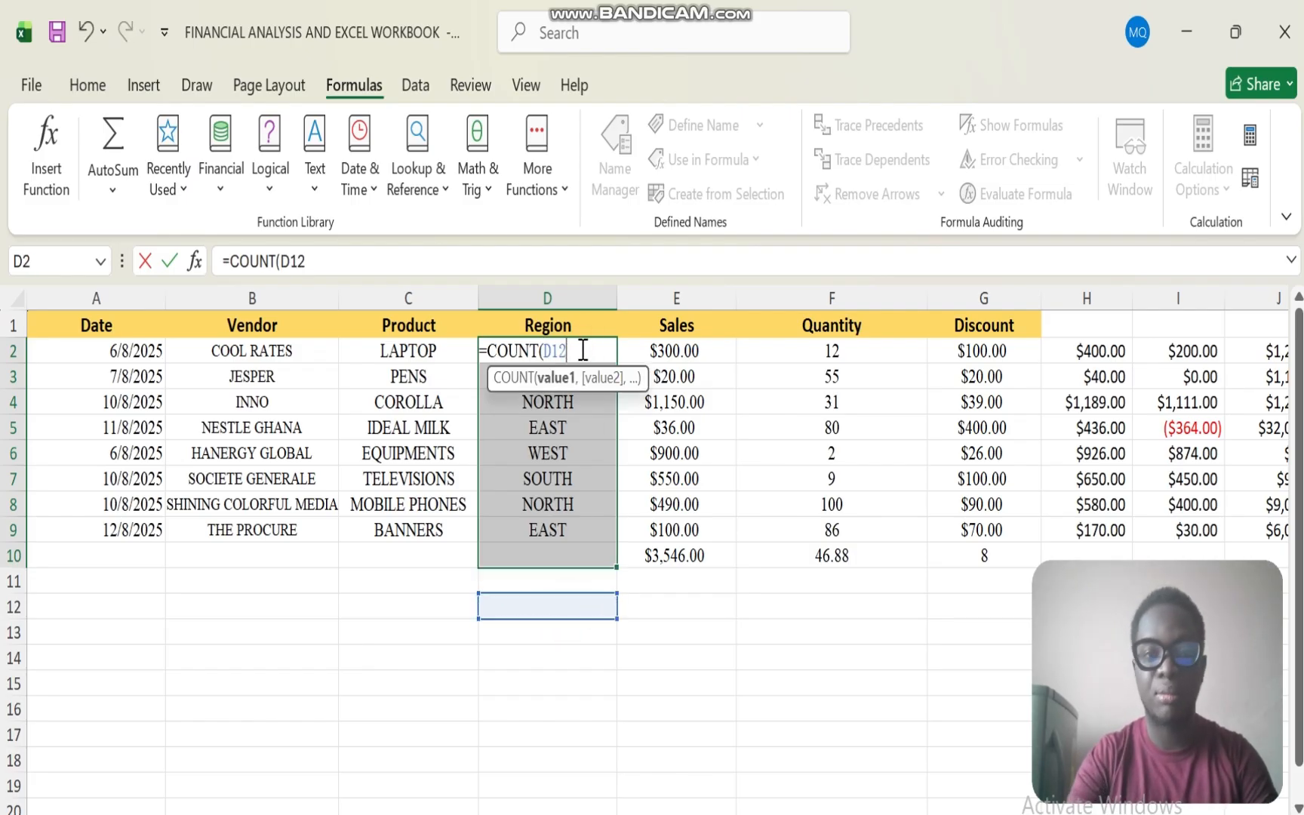
key(Escape)
click(574, 475)
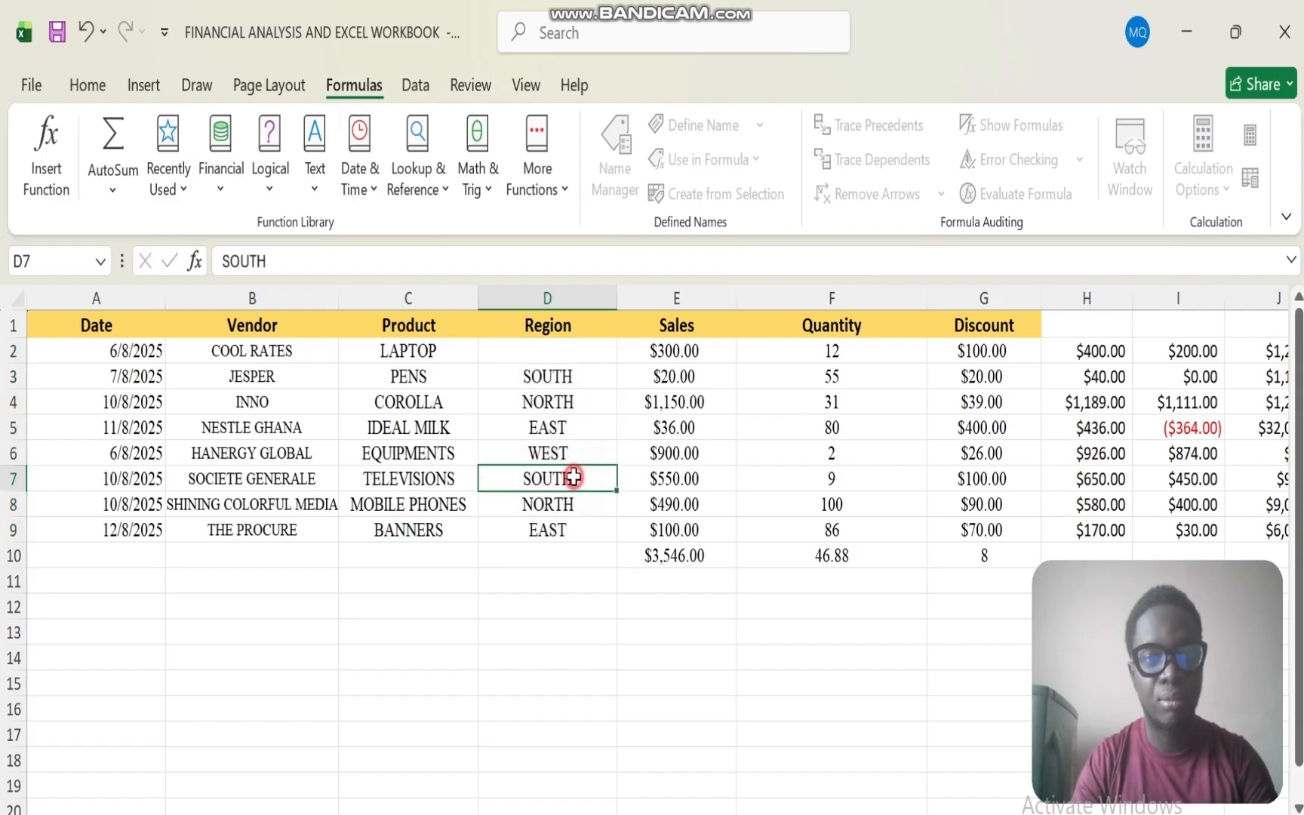
click(517, 558)
key(ctrl+z)
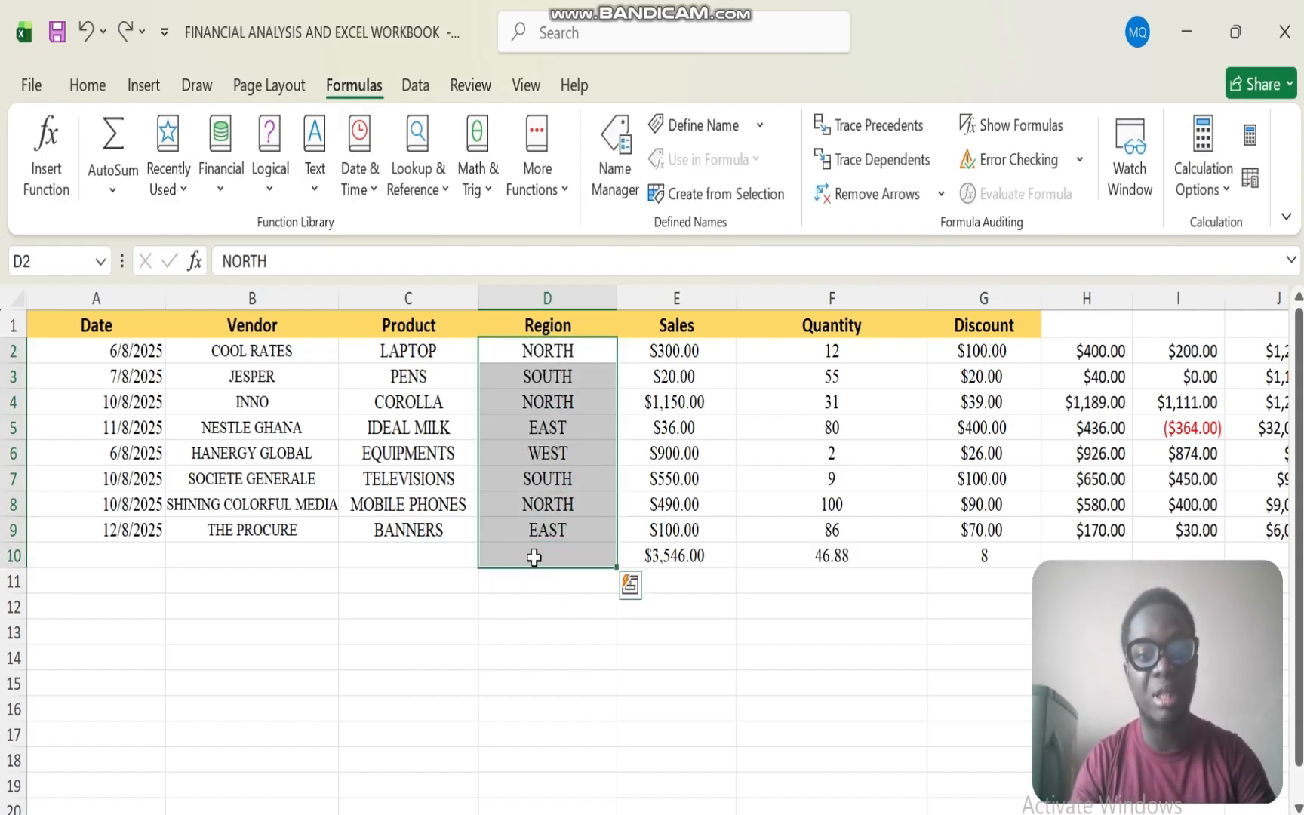
Step: Highlight the text entries of the Region column in D2:D9
click(535, 557)
click(534, 558)
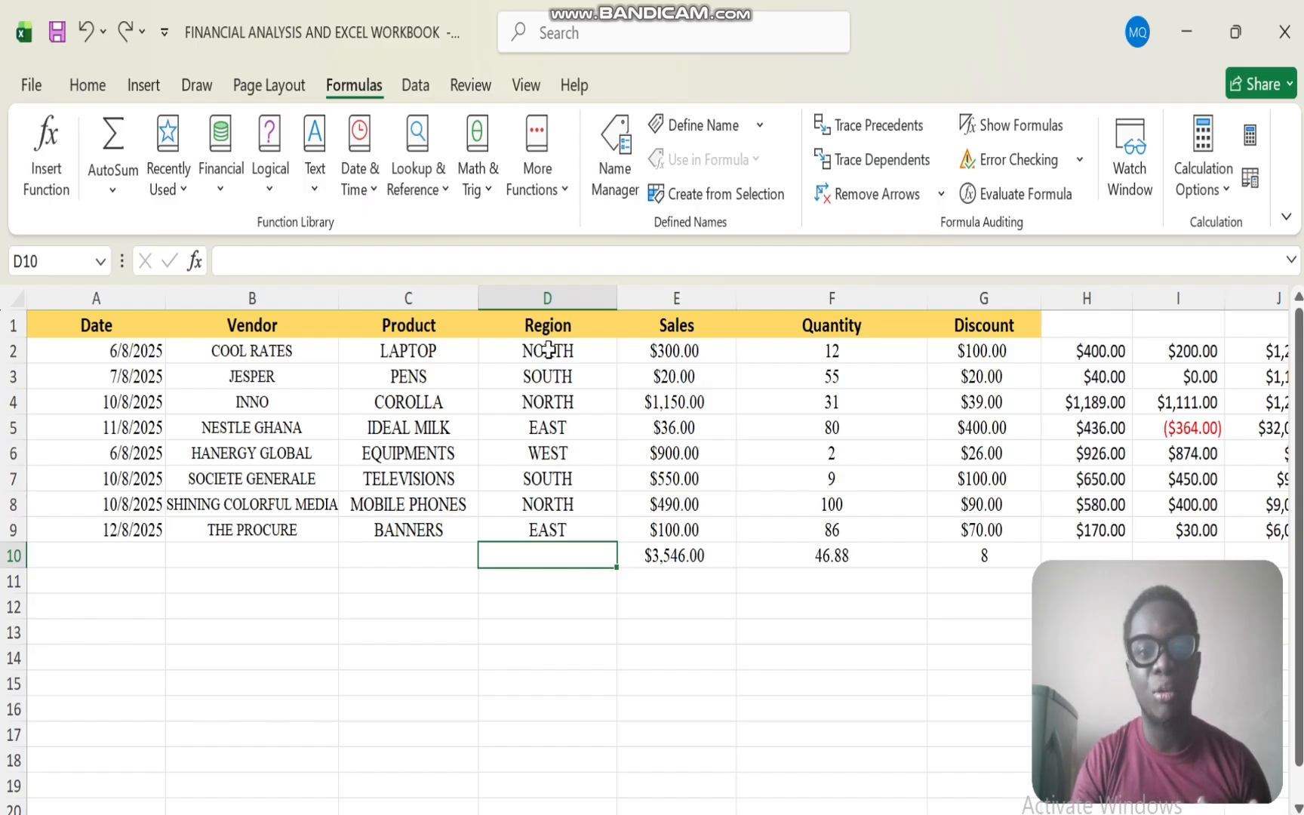
drag(545, 352, 539, 535)
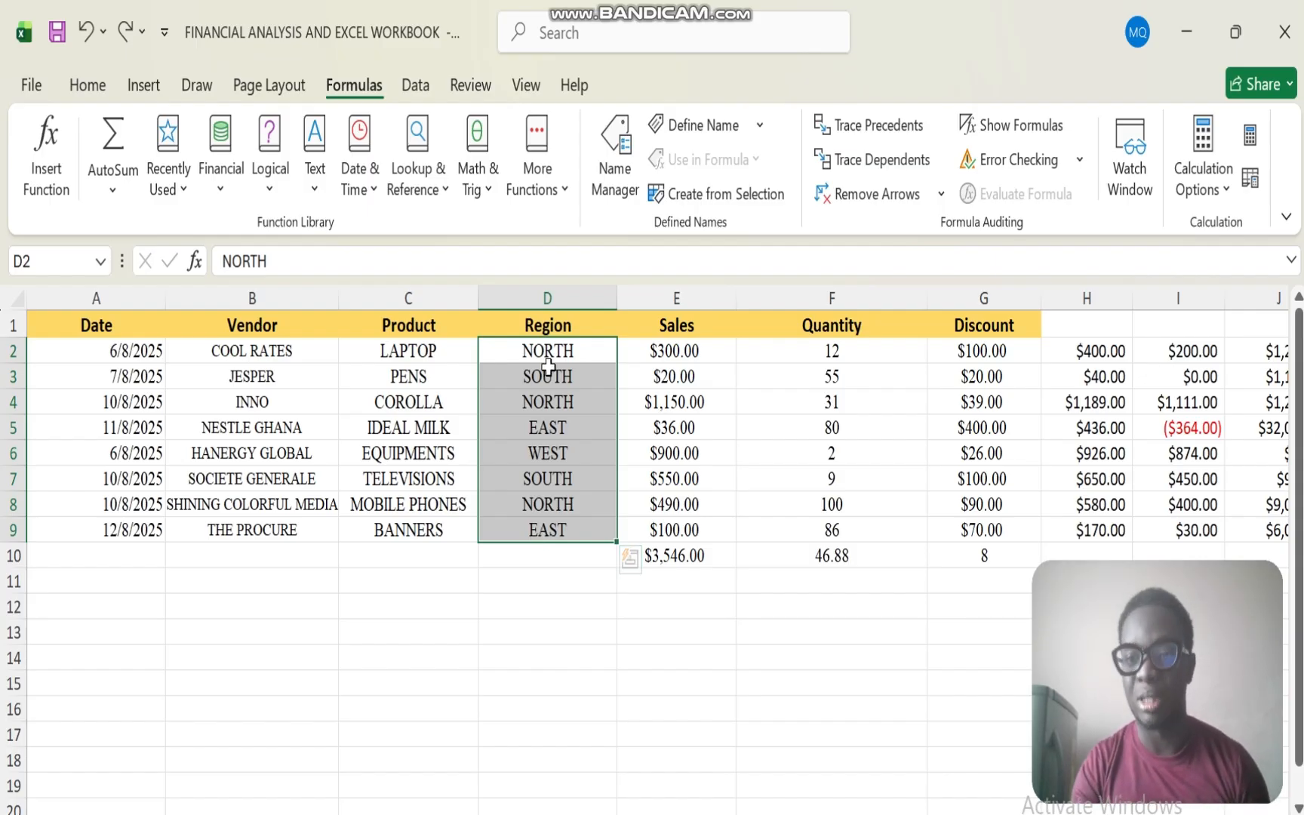
Step: Review the formulas in cells E10, H2, G10 and F10, and look over the functions AutoSum offers
click(565, 559)
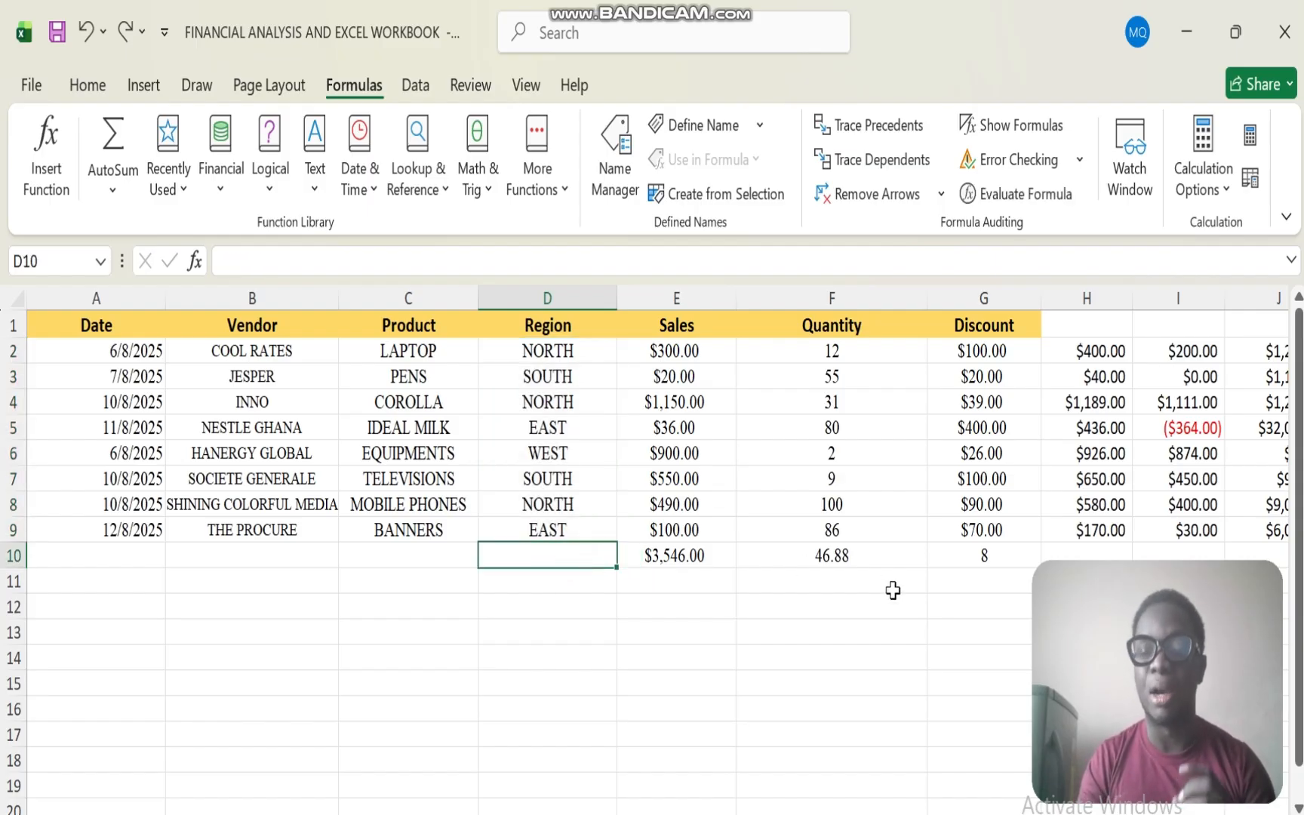
click(667, 557)
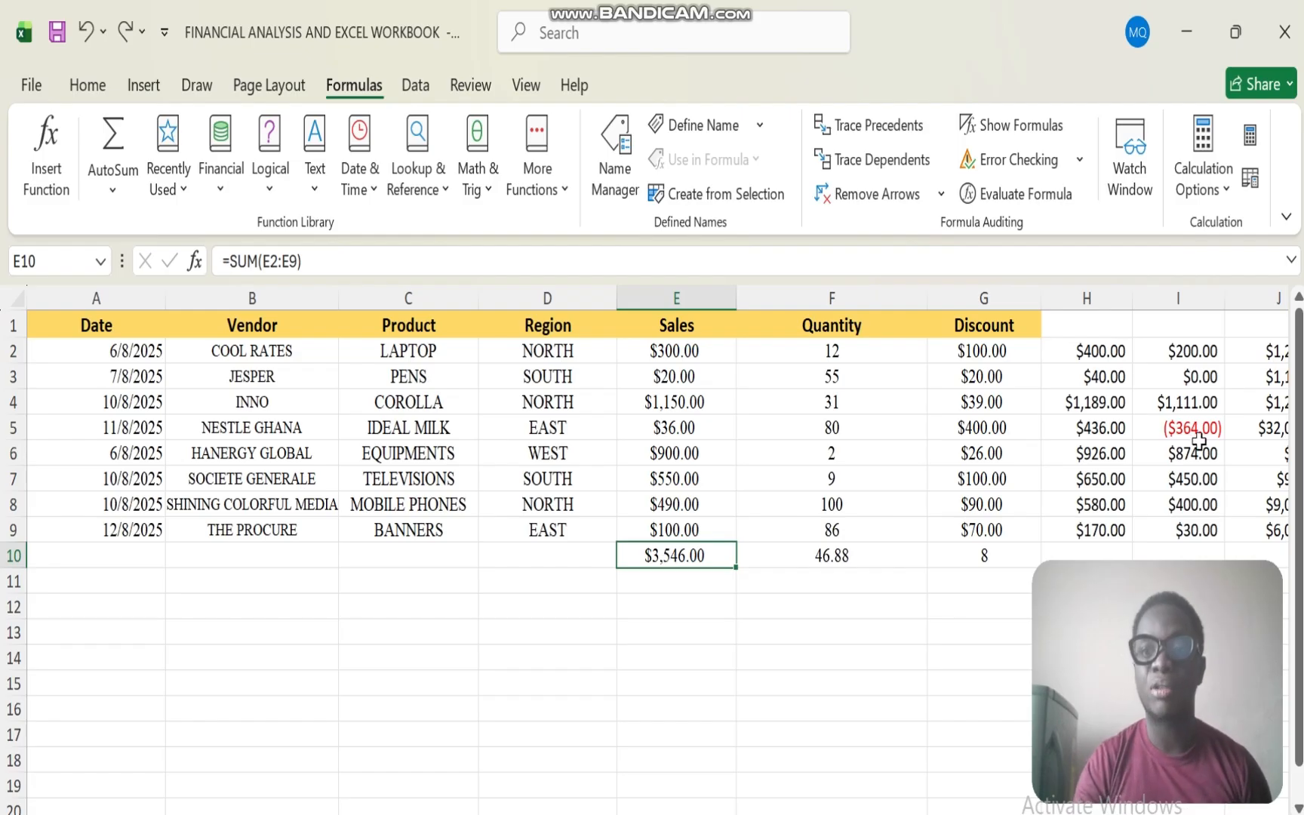
click(1101, 355)
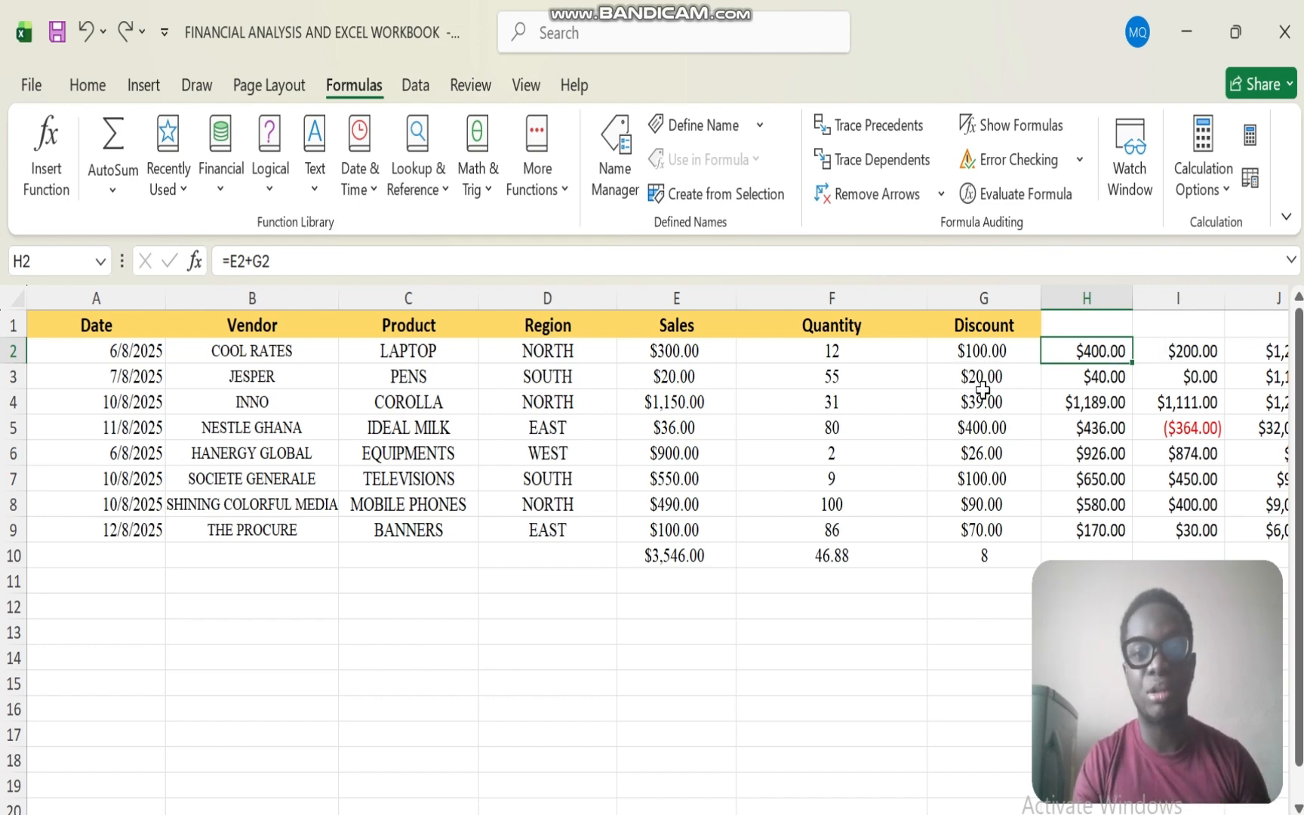
click(975, 559)
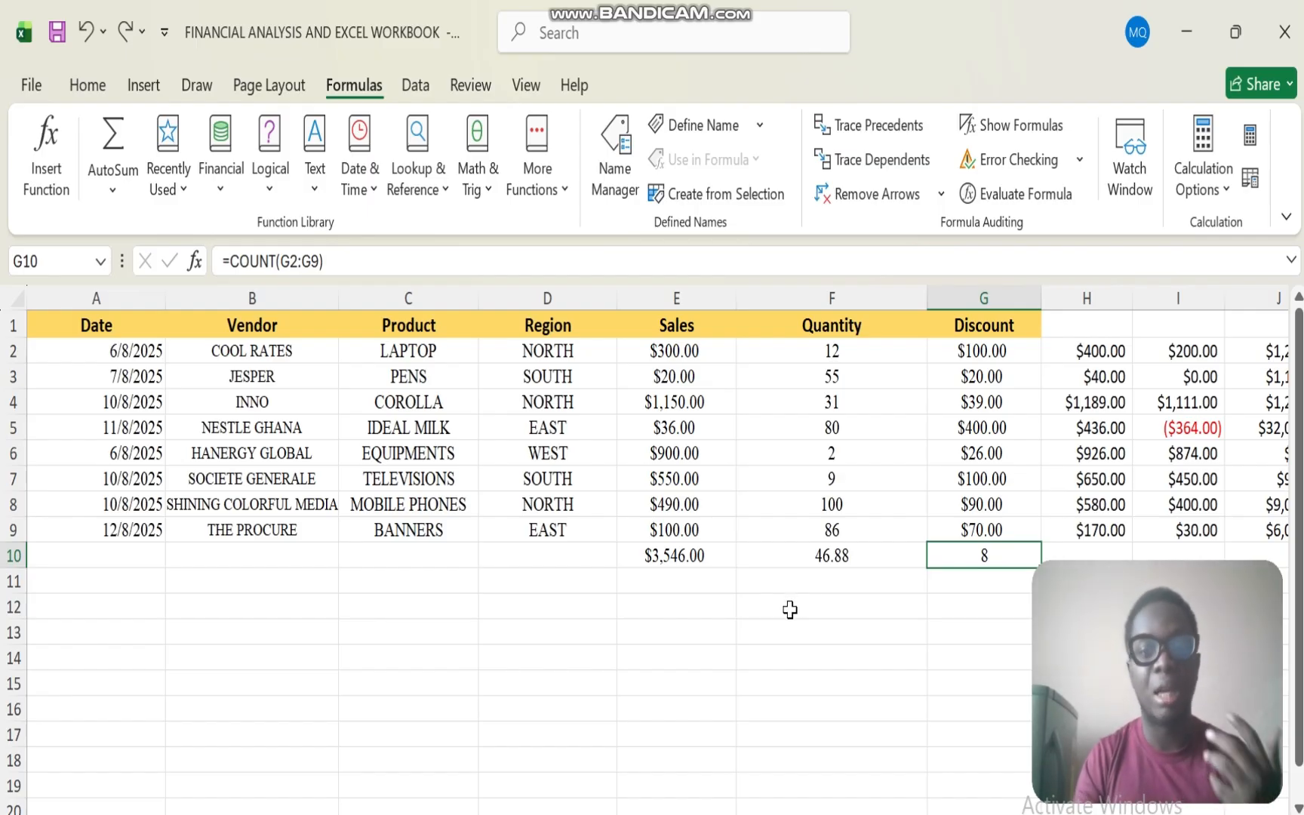
click(823, 556)
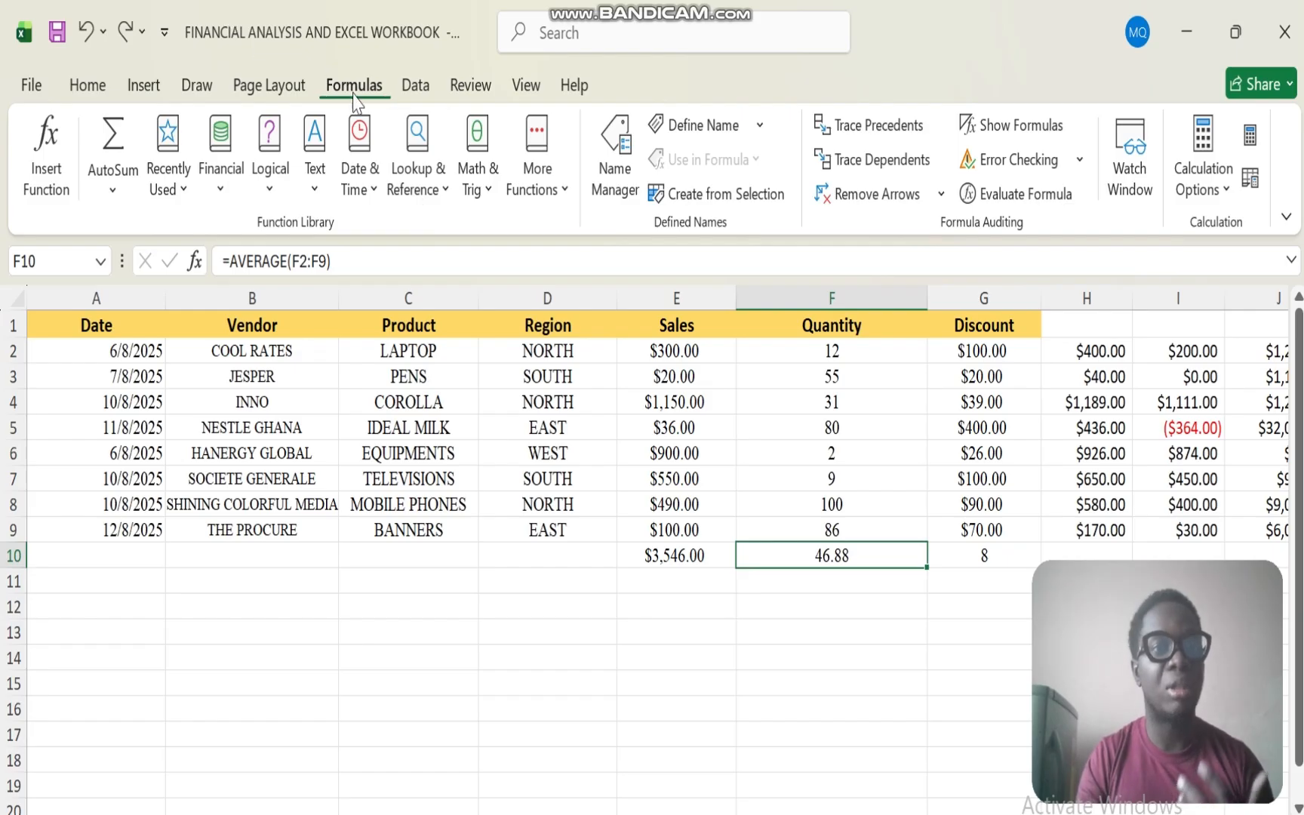
click(110, 191)
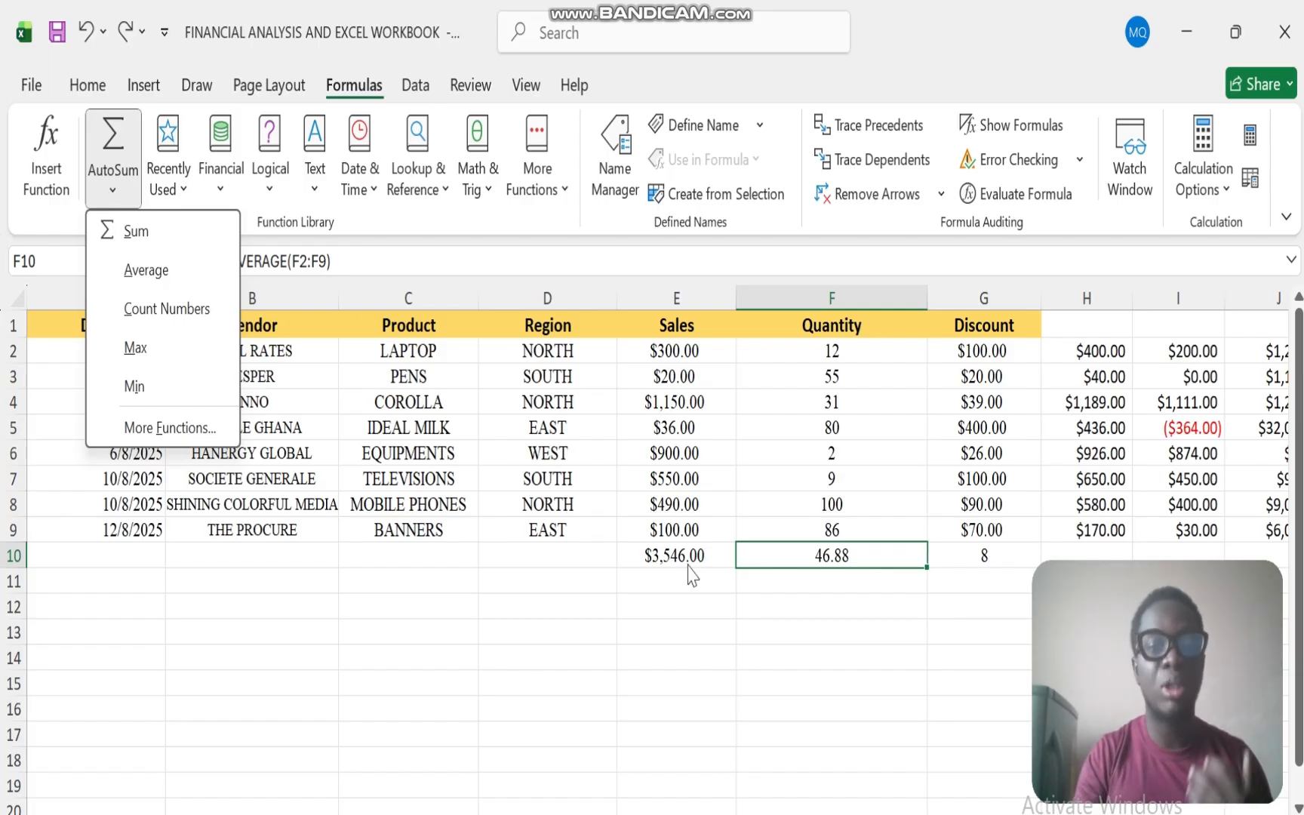
click(697, 586)
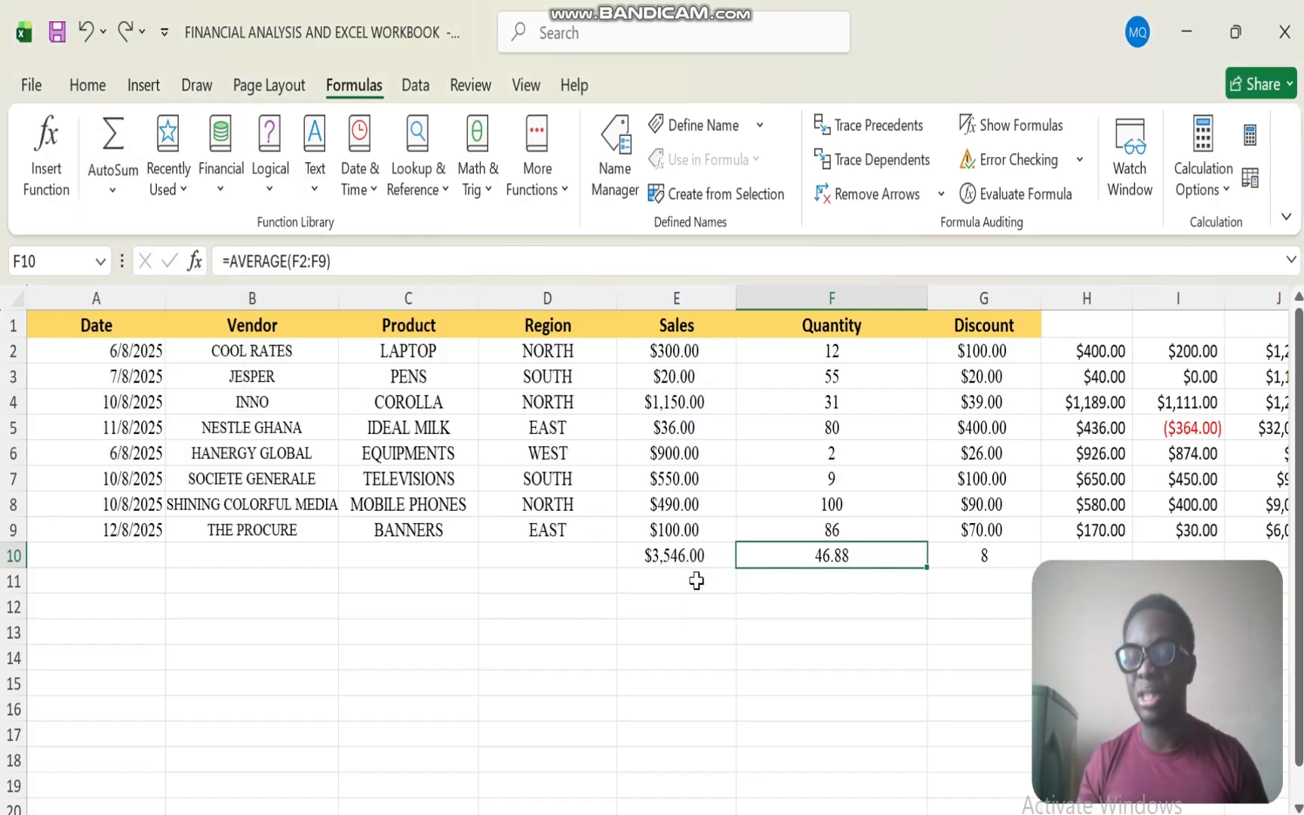